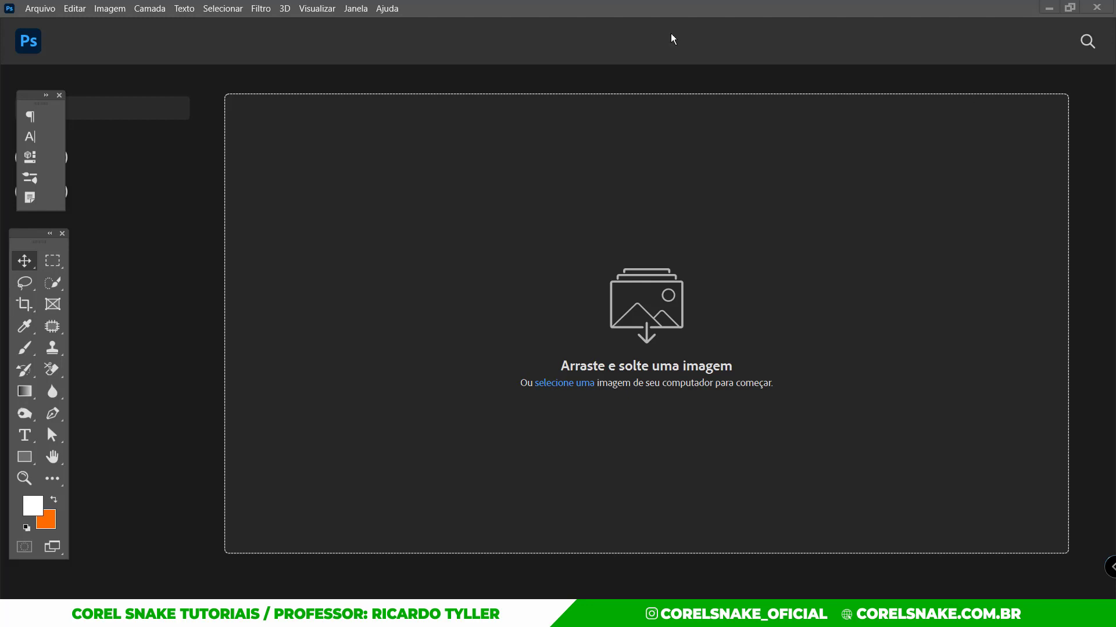
Step: Create a blank landscape A4 document (297 × 210 mm, 300 ppi) from the print presets
left_click(50, 12)
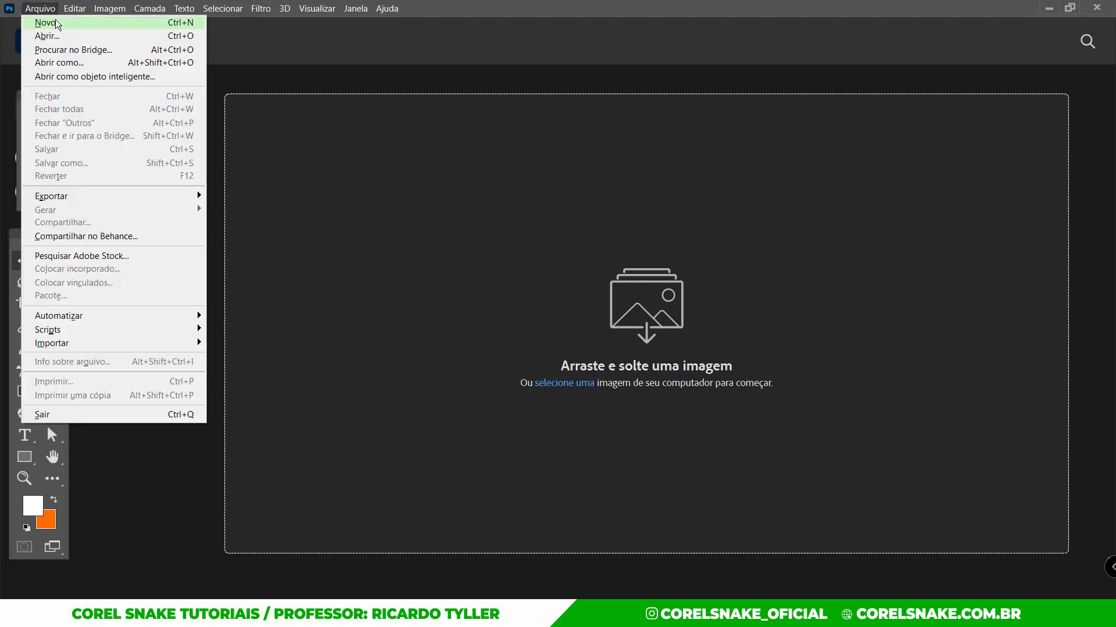
left_click(57, 25)
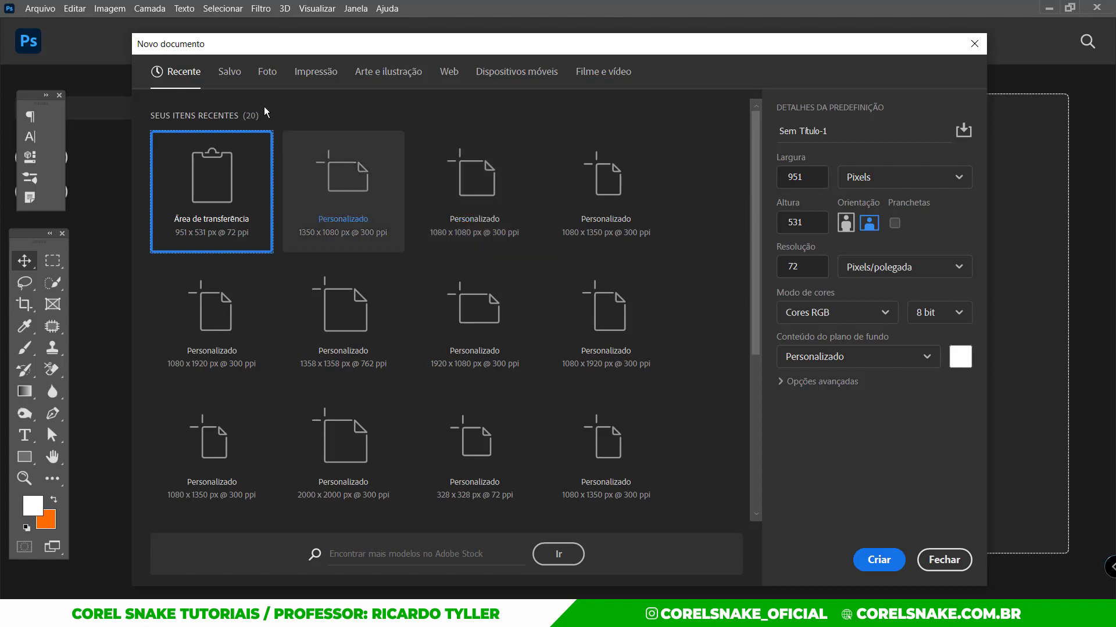
left_click(315, 72)
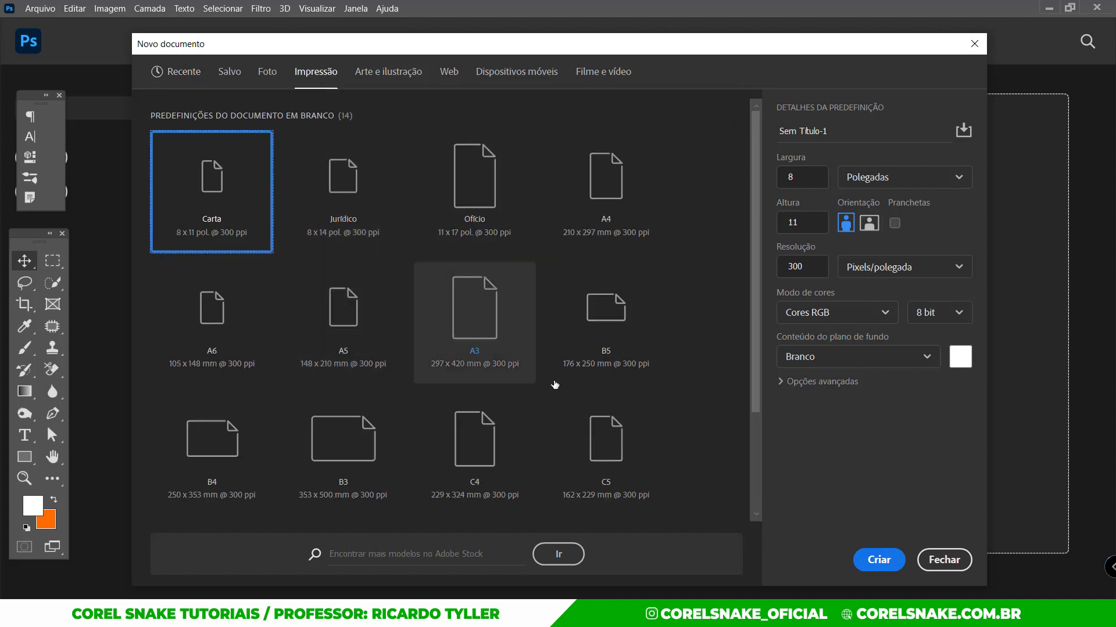
left_click(599, 189)
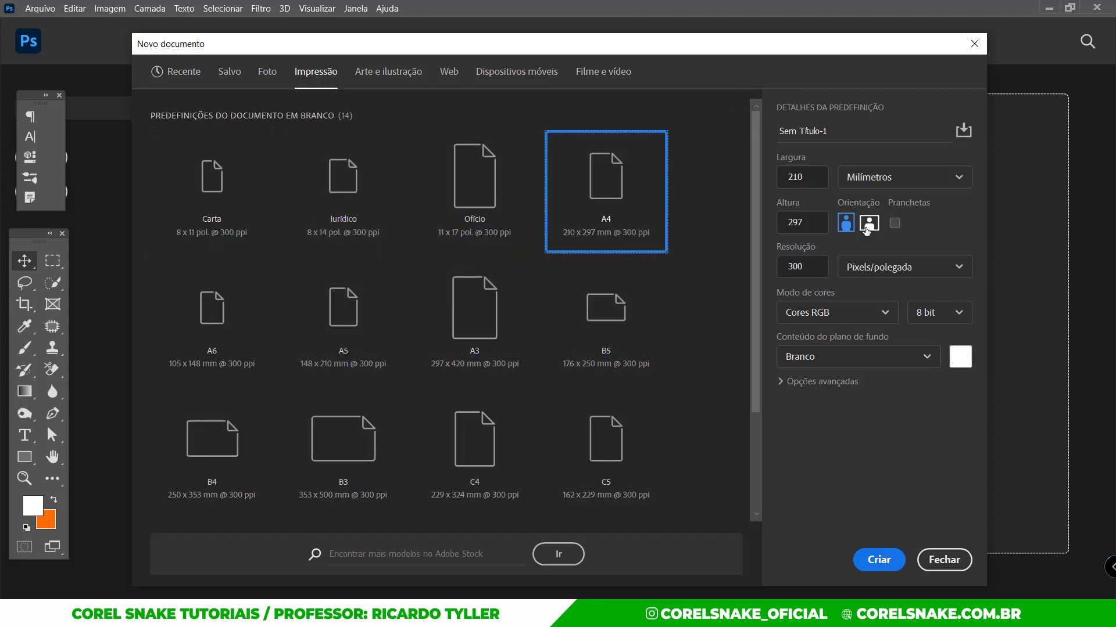
left_click(869, 222)
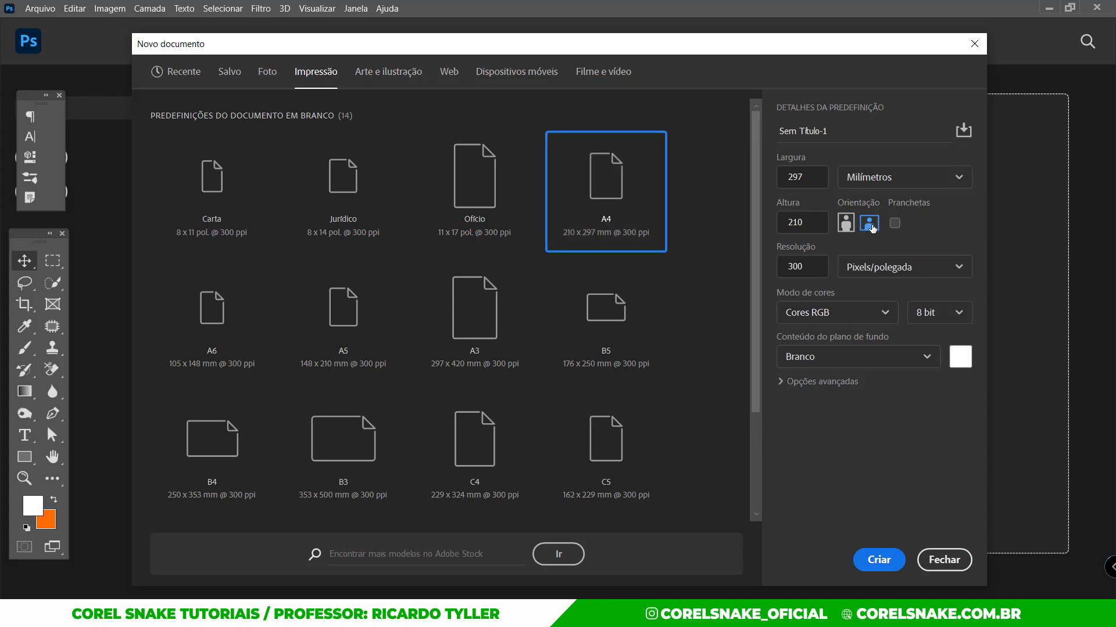
left_click(878, 559)
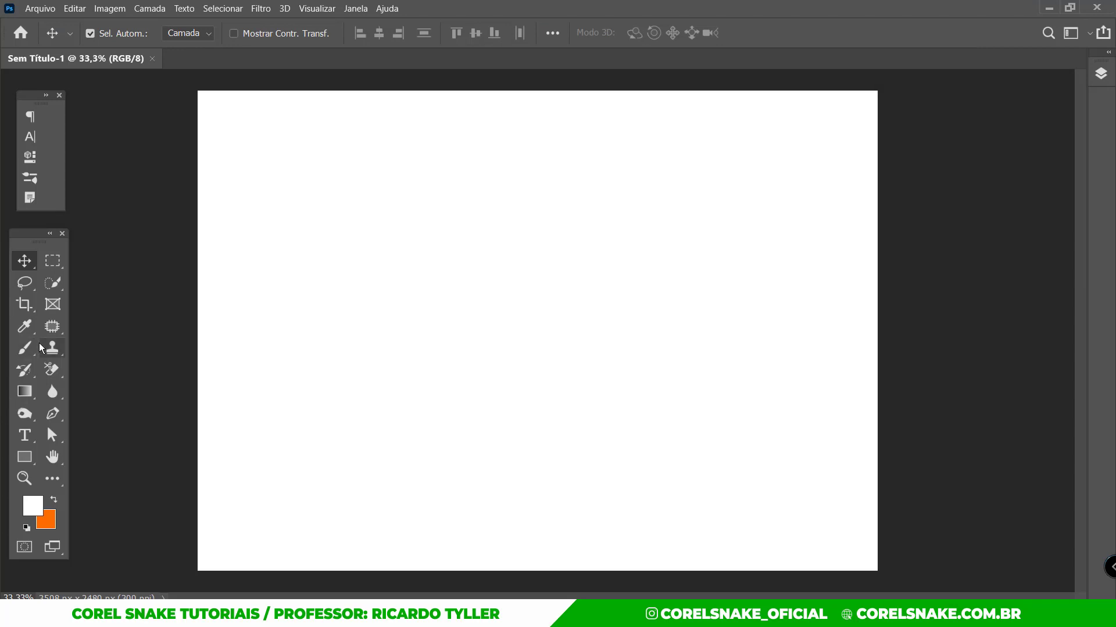
Step: Type a letter 's' near the centre of the page
left_click(25, 436)
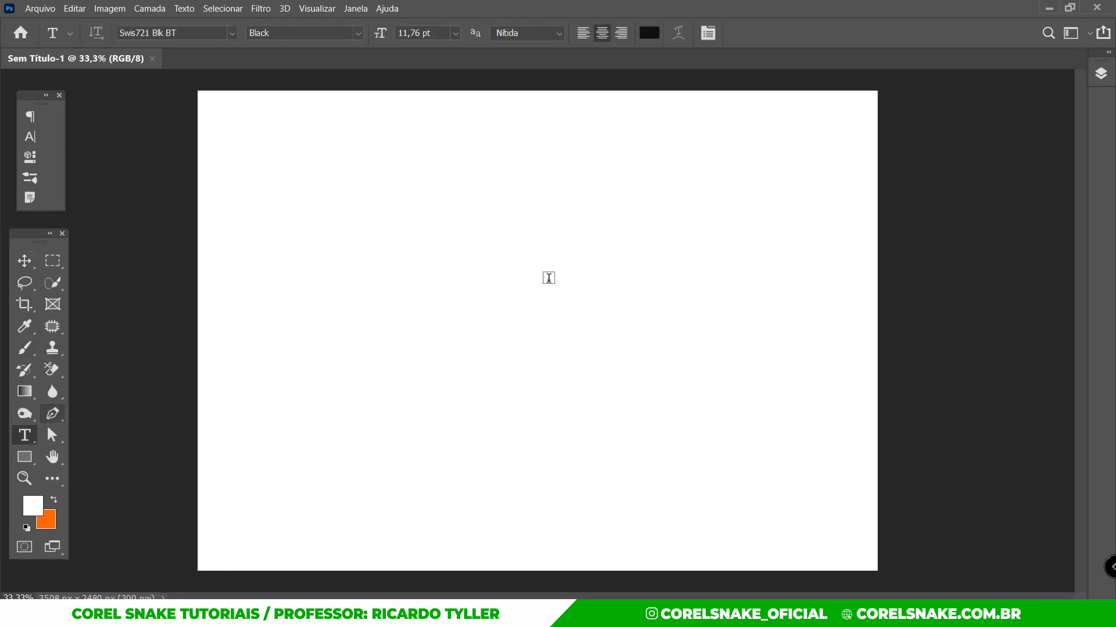
left_click(558, 273)
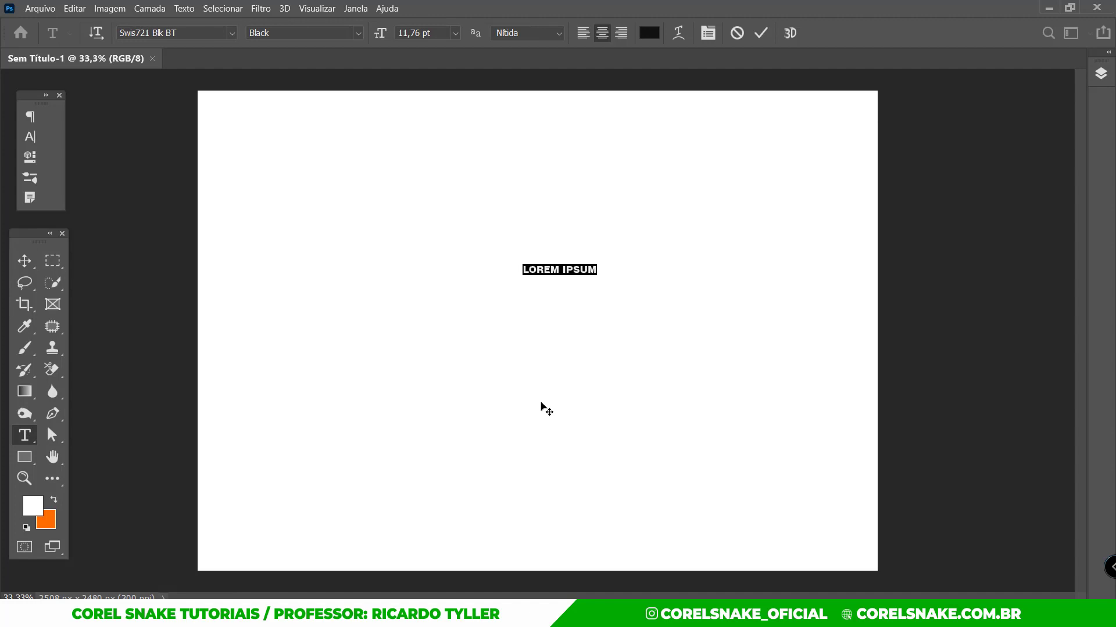
type("s")
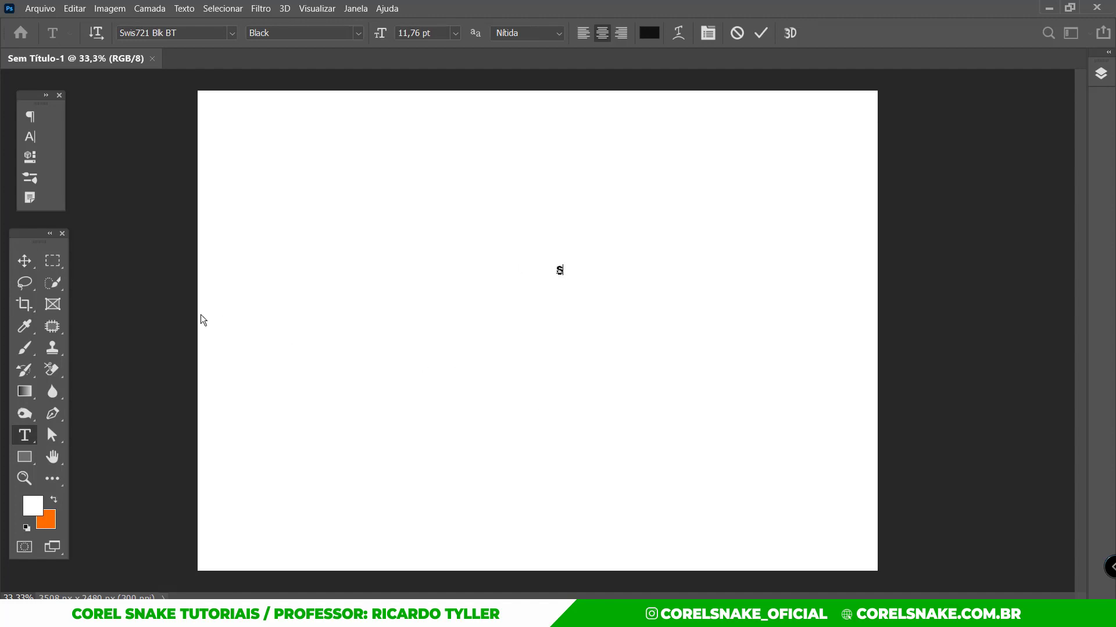
left_click(25, 261)
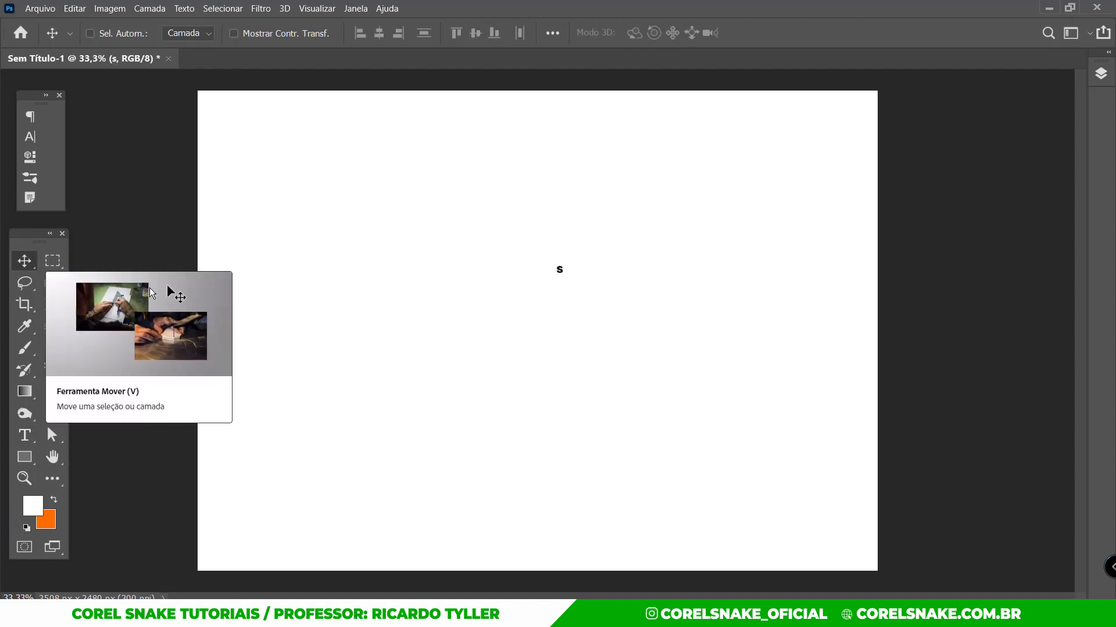
Step: Scale the letter s up to roughly double size and centre it on the page
key("ctrl+t")
left_click_drag(561, 277, 678, 457)
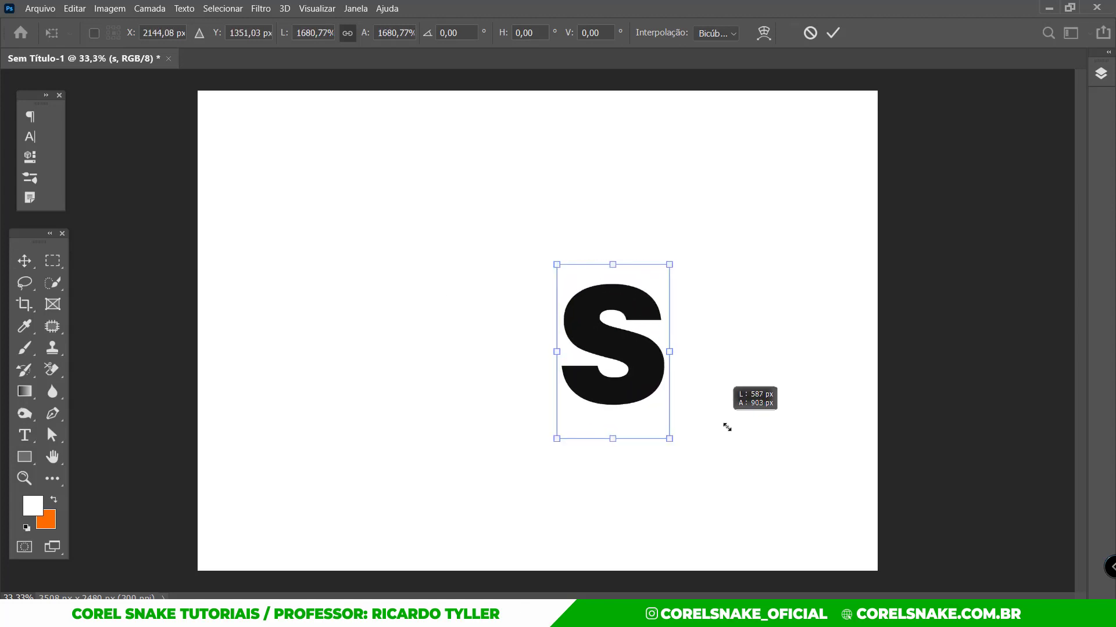
left_click_drag(635, 363, 566, 331)
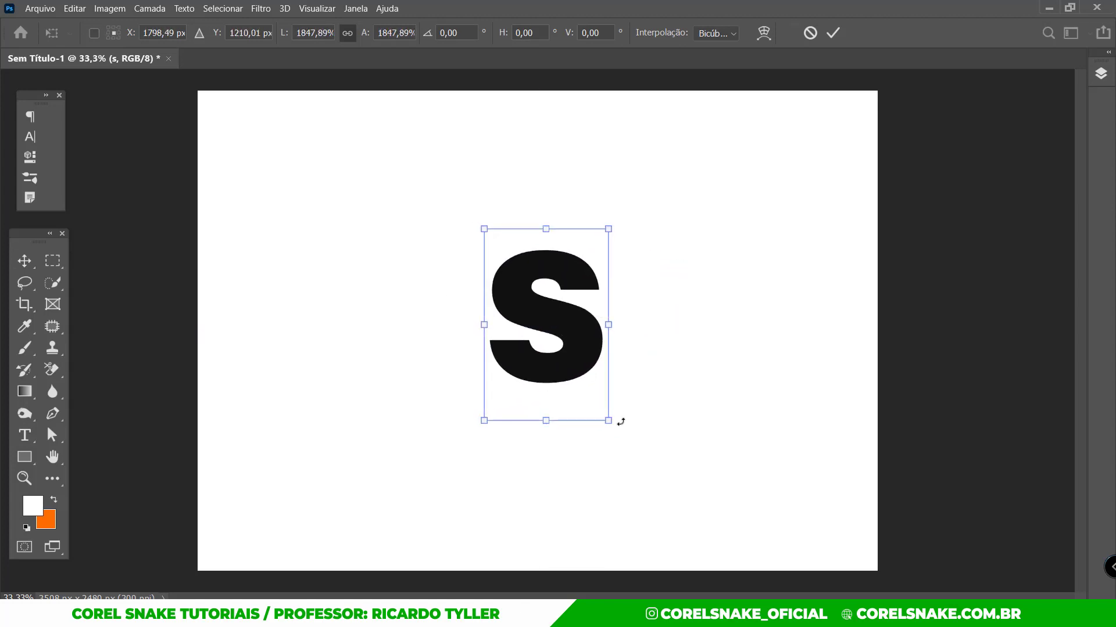
left_click_drag(610, 425, 676, 505)
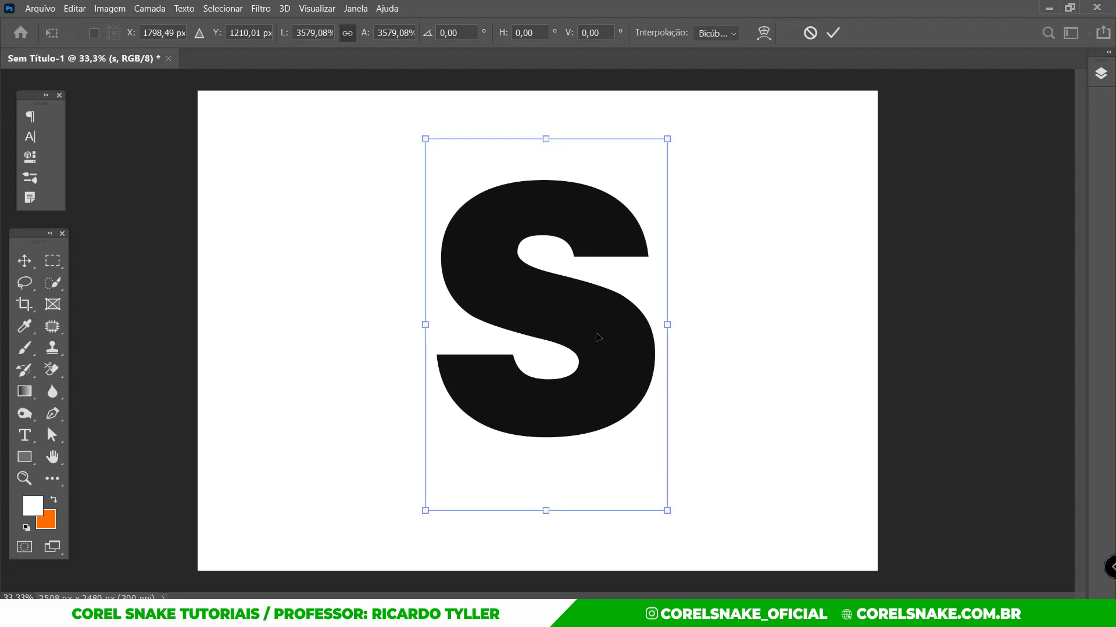
mouse_move(598, 332)
left_mouse_down()
mouse_move(596, 344)
mouse_move(597, 333)
left_mouse_up()
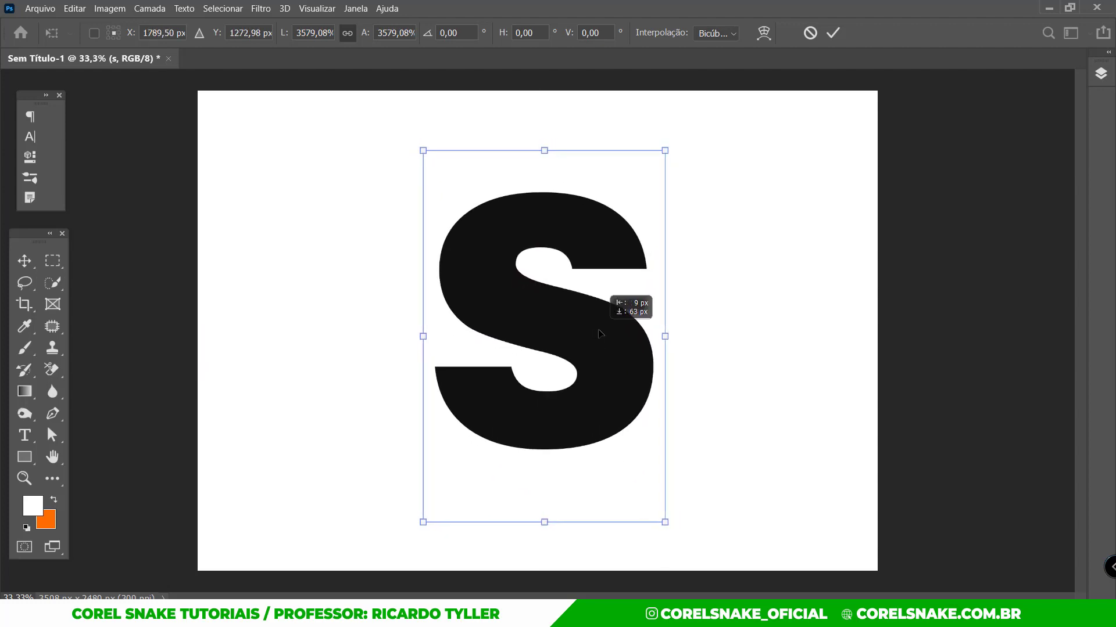
key("Return")
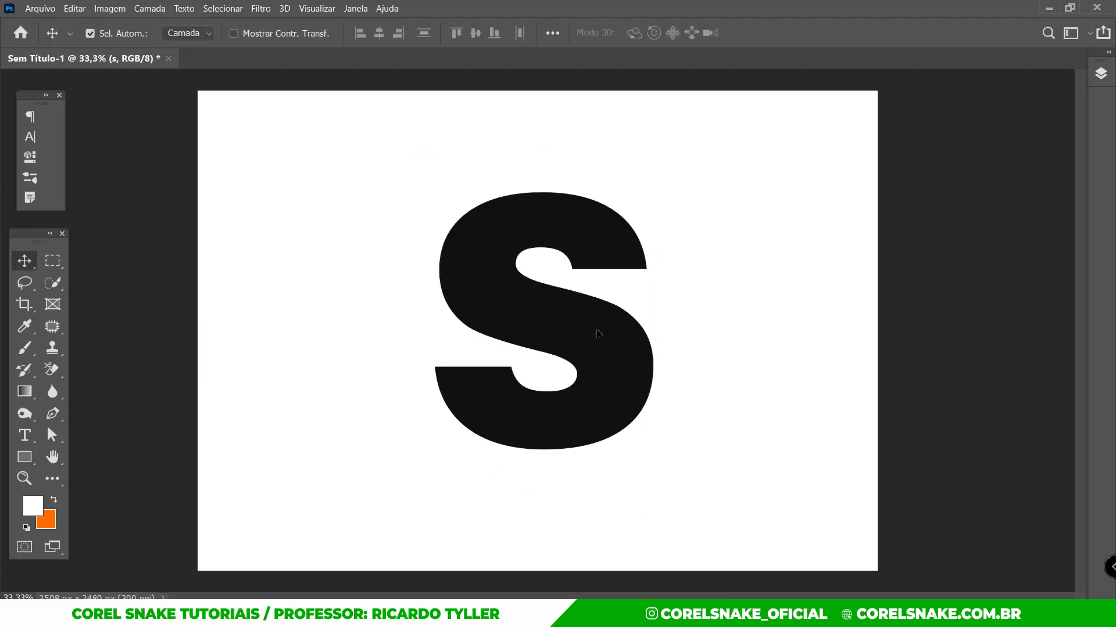
left_click_drag(587, 313, 591, 318)
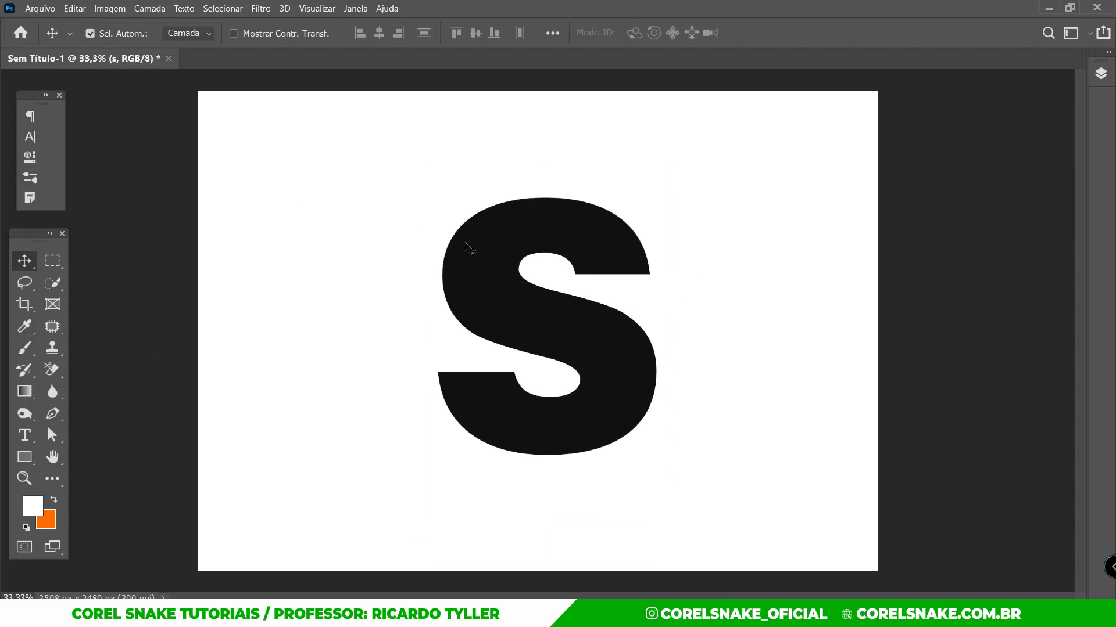
Step: Change the letter s text colour to near-black #161616 in the Character panel
left_click(30, 138)
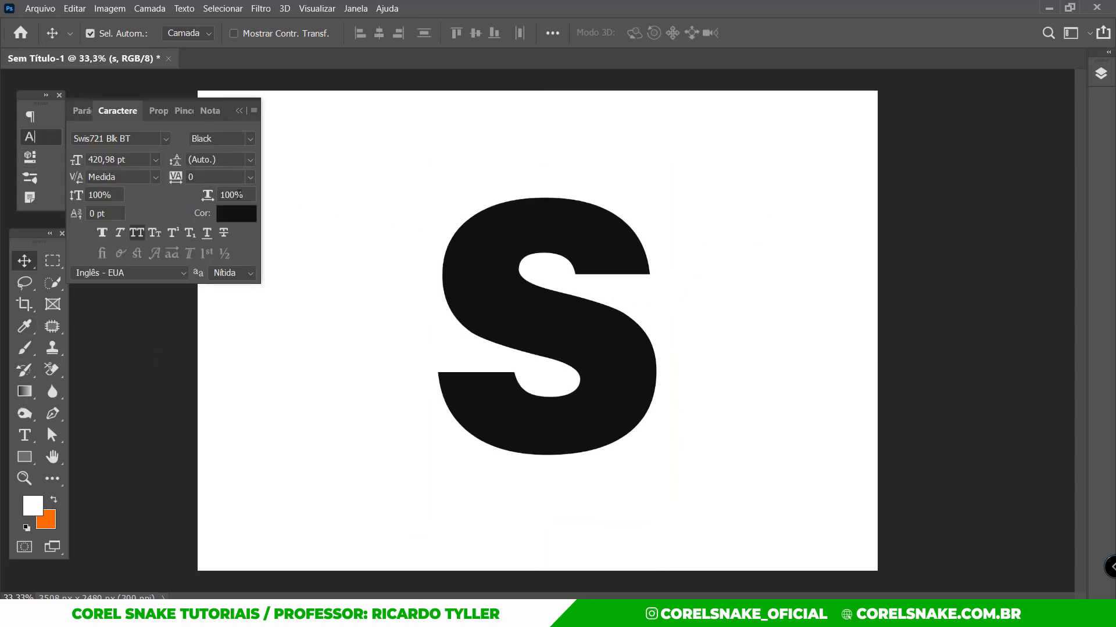
left_click(235, 215)
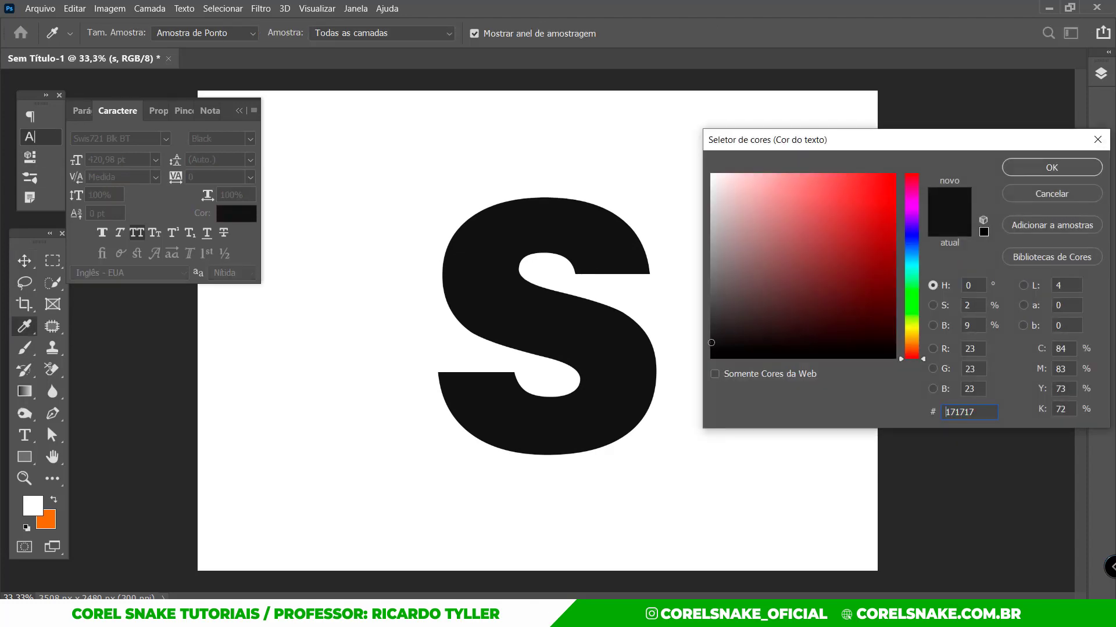
left_click_drag(709, 343, 696, 342)
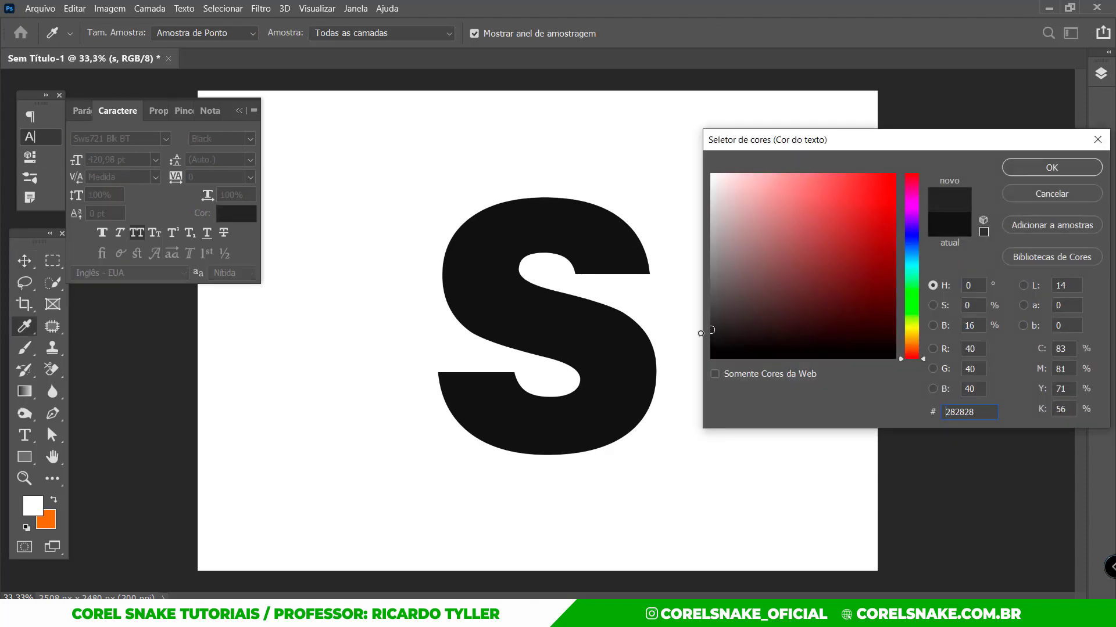
left_click_drag(696, 341, 693, 343)
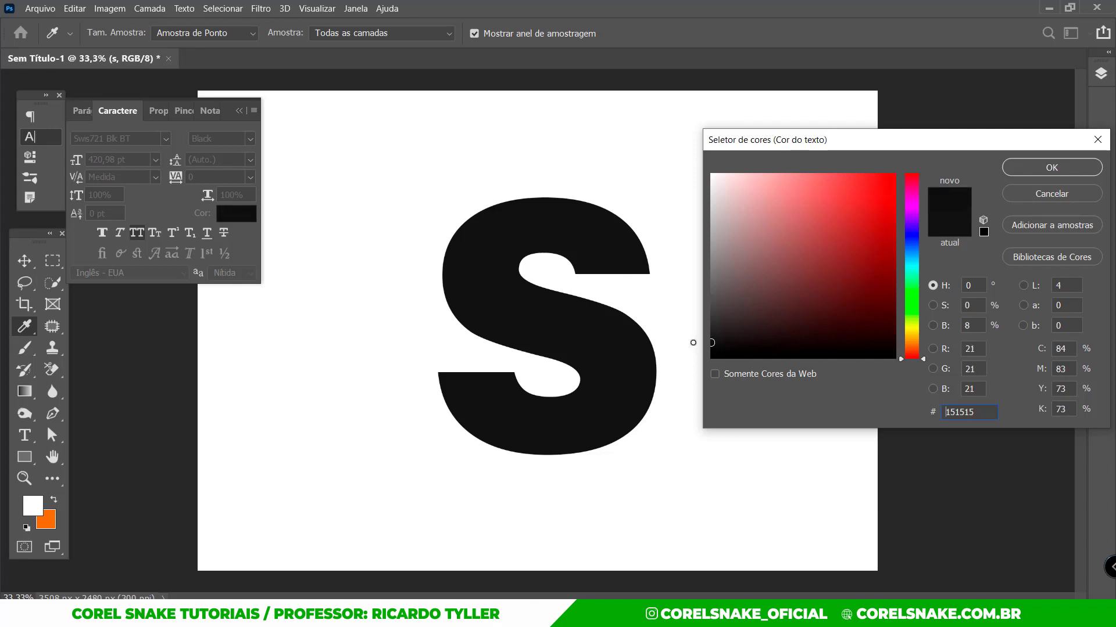
left_click(1016, 169)
left_click(30, 137)
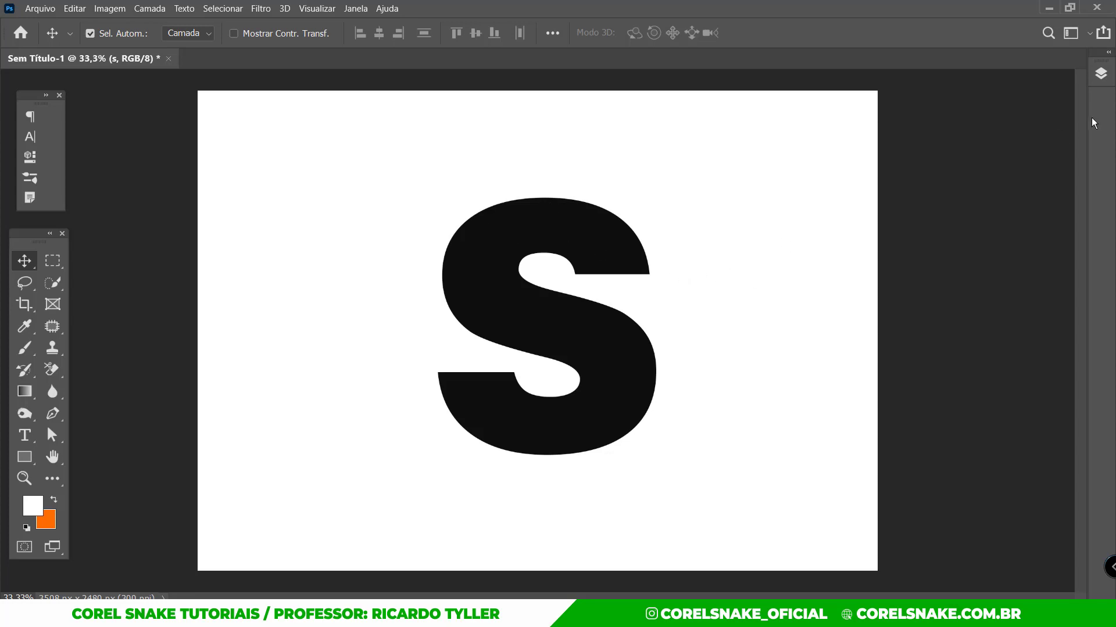
Step: Add a dark grey #353535 solid colour fill layer above Plano de Fundo, then reselect the s layer
left_click(1100, 74)
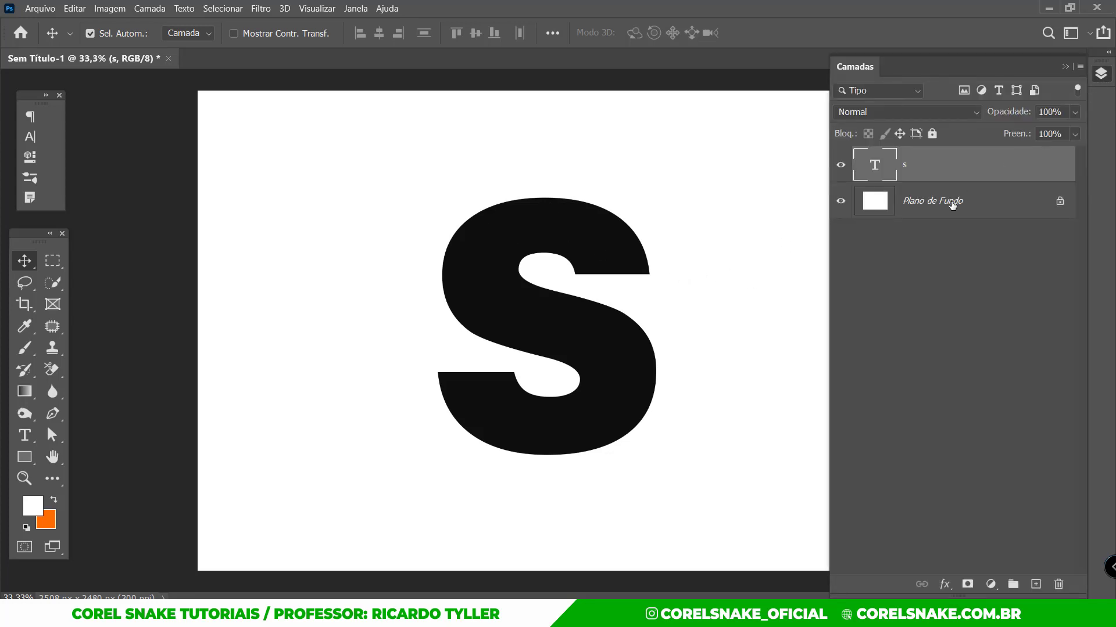
left_click(962, 211)
left_click(990, 584)
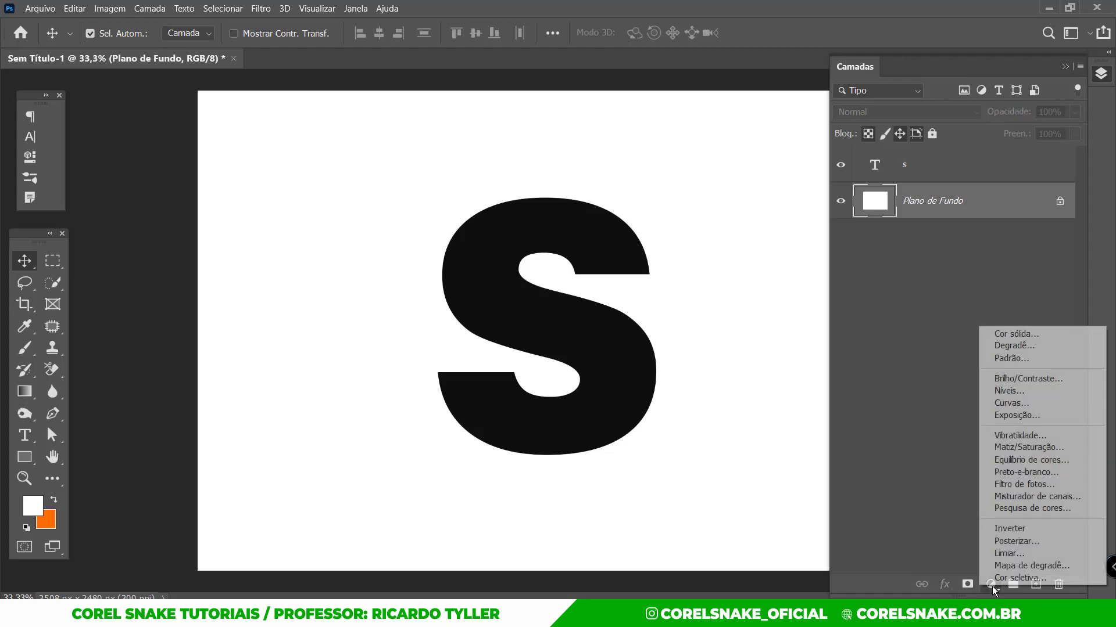
left_click(1002, 336)
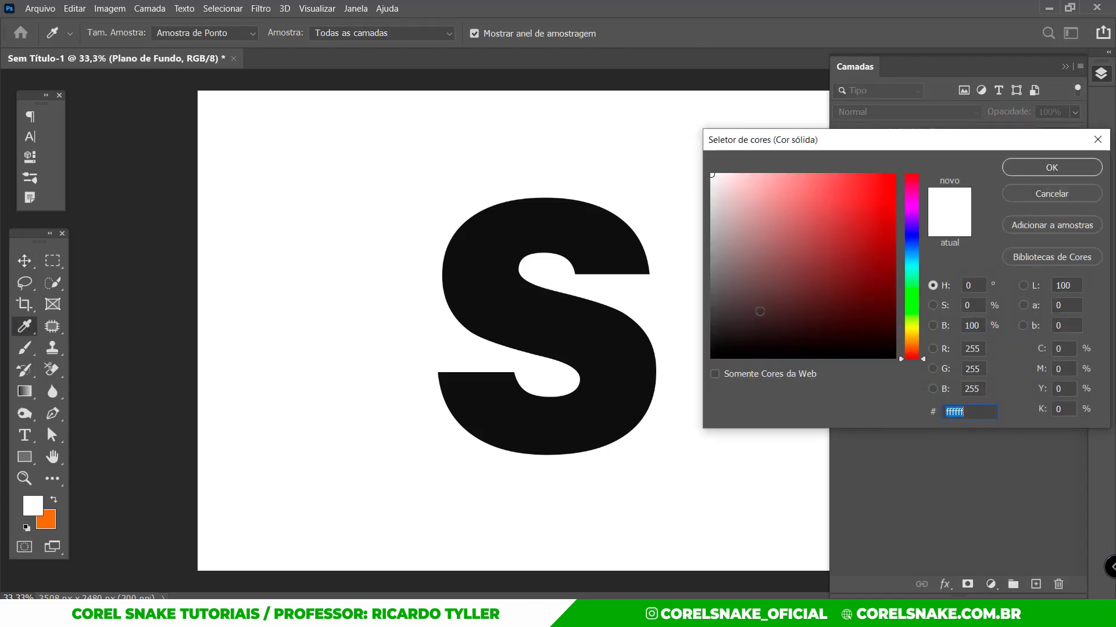
left_click_drag(760, 312, 709, 320)
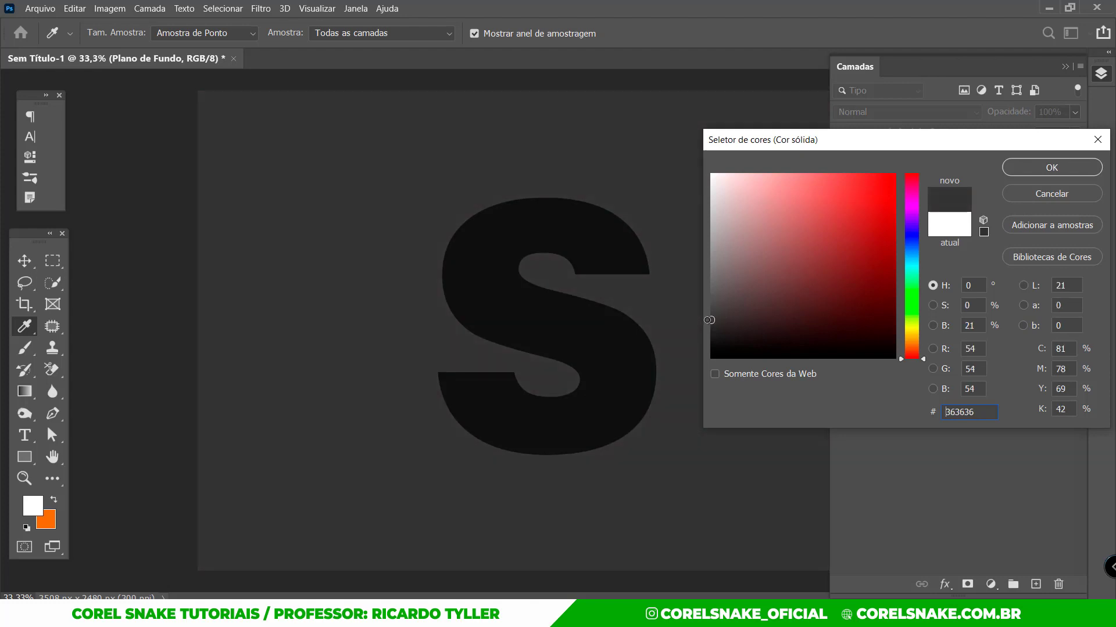
left_click(1015, 169)
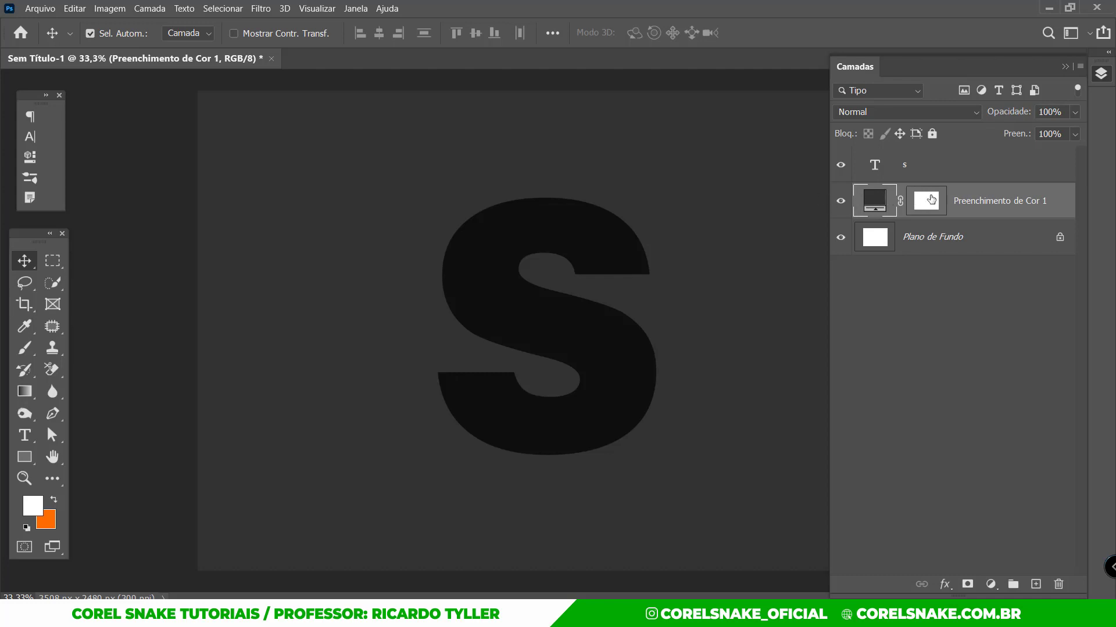
left_click(1100, 79)
left_click(536, 231)
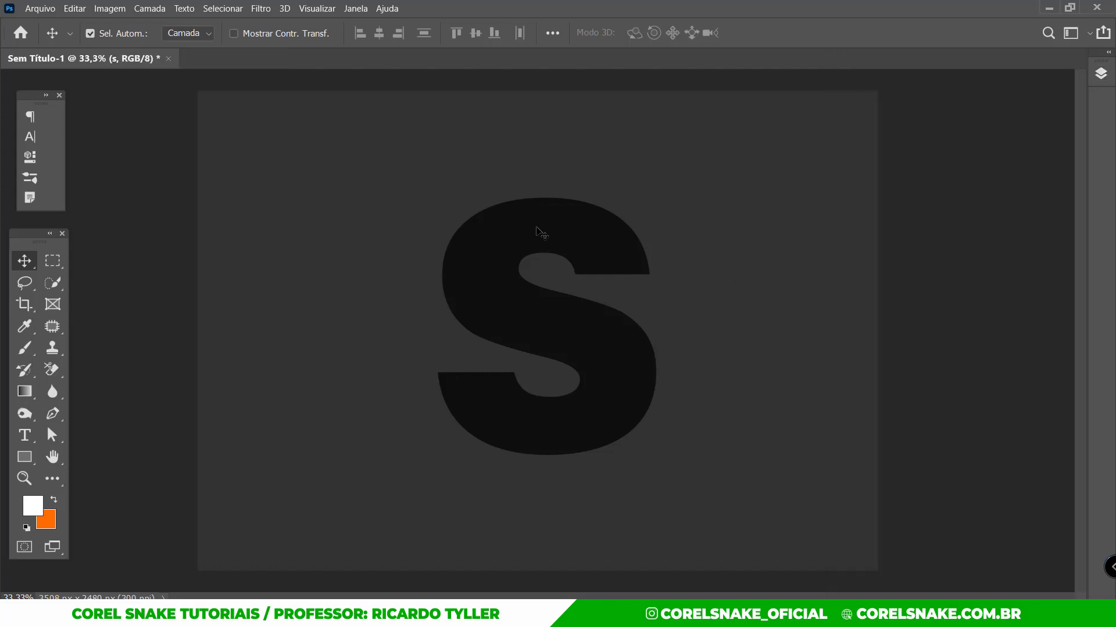
left_click(1099, 76)
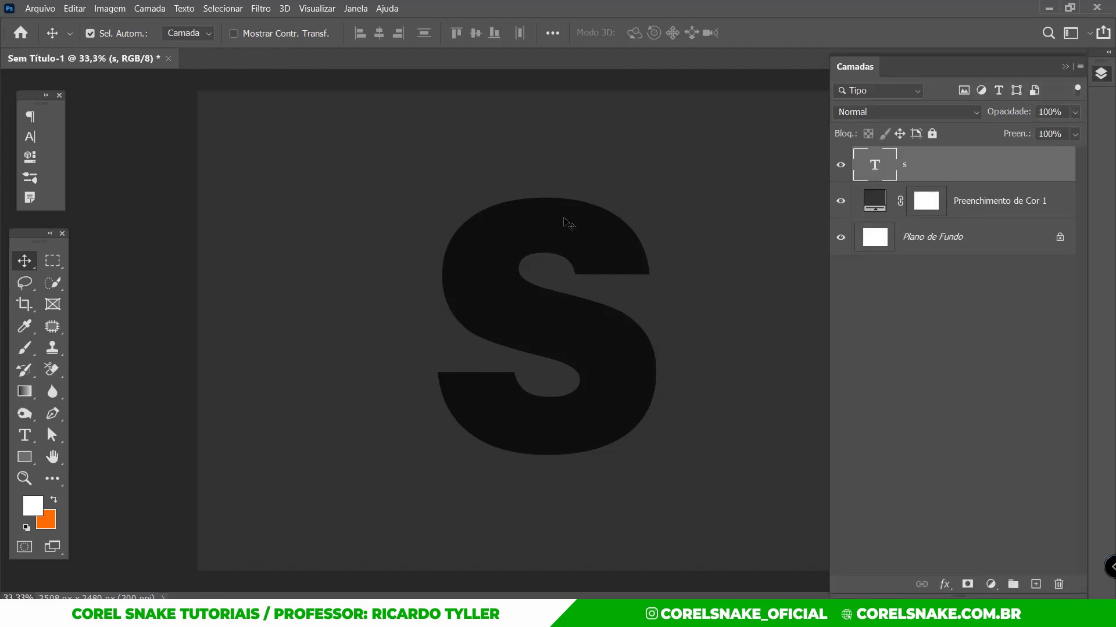
Step: Open the s layer's Layer Style dialog and close it again unchanged
double_click(983, 168)
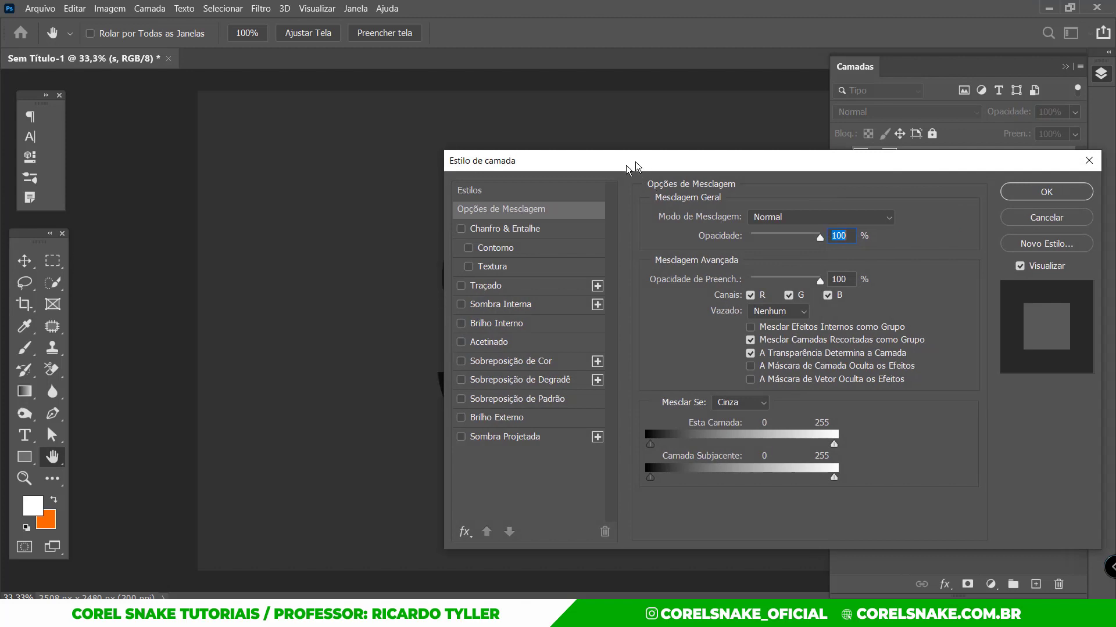
mouse_move(643, 162)
left_mouse_down()
mouse_move(847, 120)
mouse_move(812, 137)
mouse_move(832, 129)
left_mouse_up()
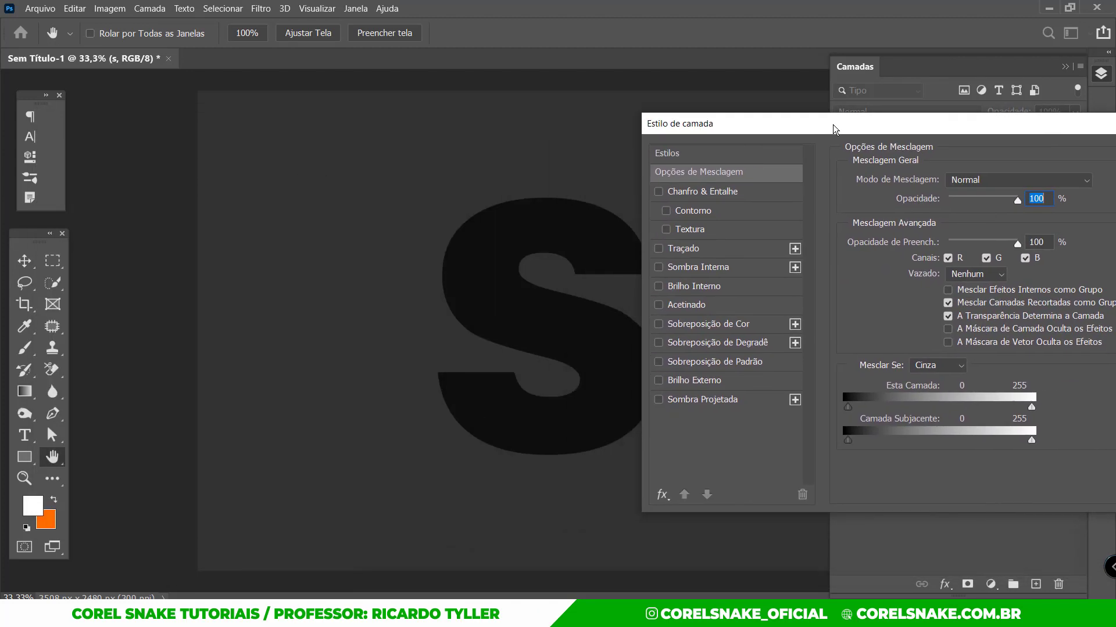
left_click_drag(900, 129, 684, 125)
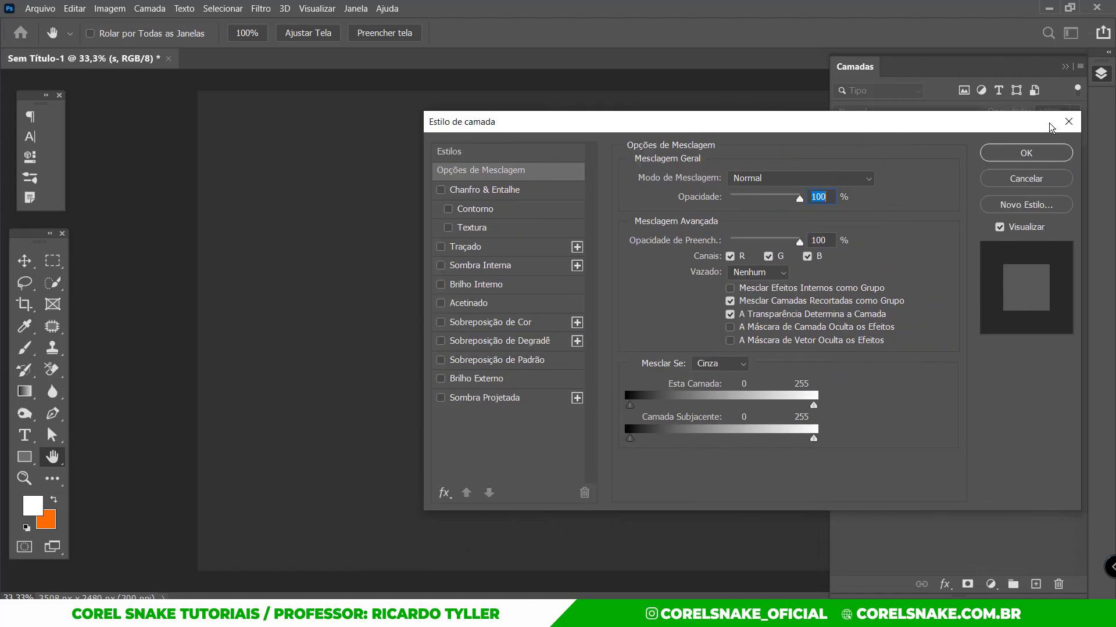
left_click(991, 150)
Step: Move the S toward the left of the canvas and reopen its Estilo de camada dialog
left_click_drag(594, 239, 416, 239)
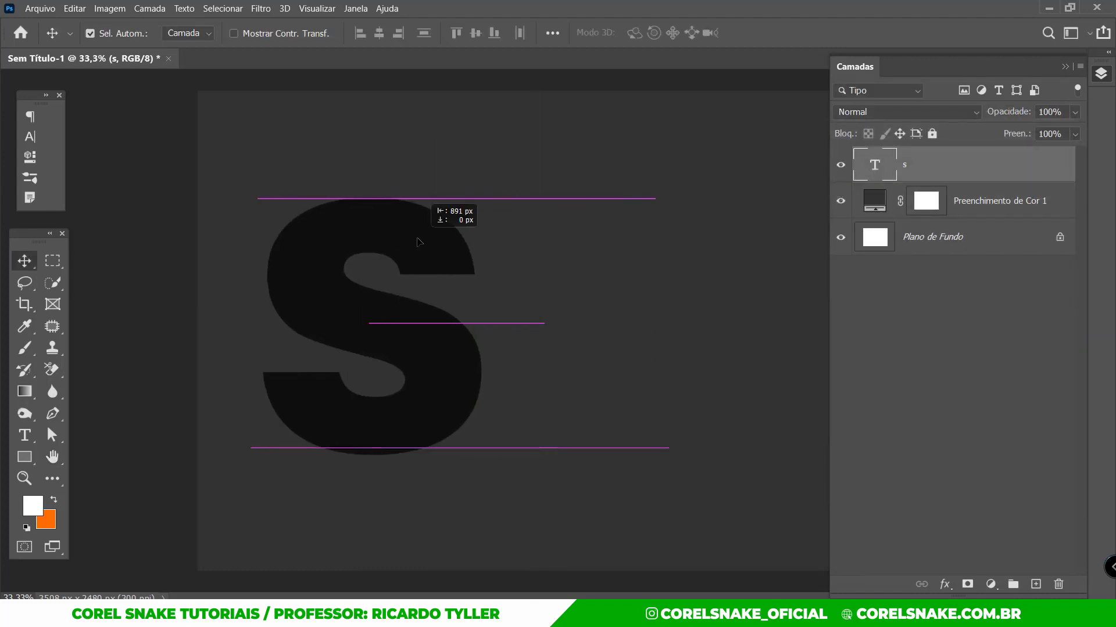
double_click(937, 169)
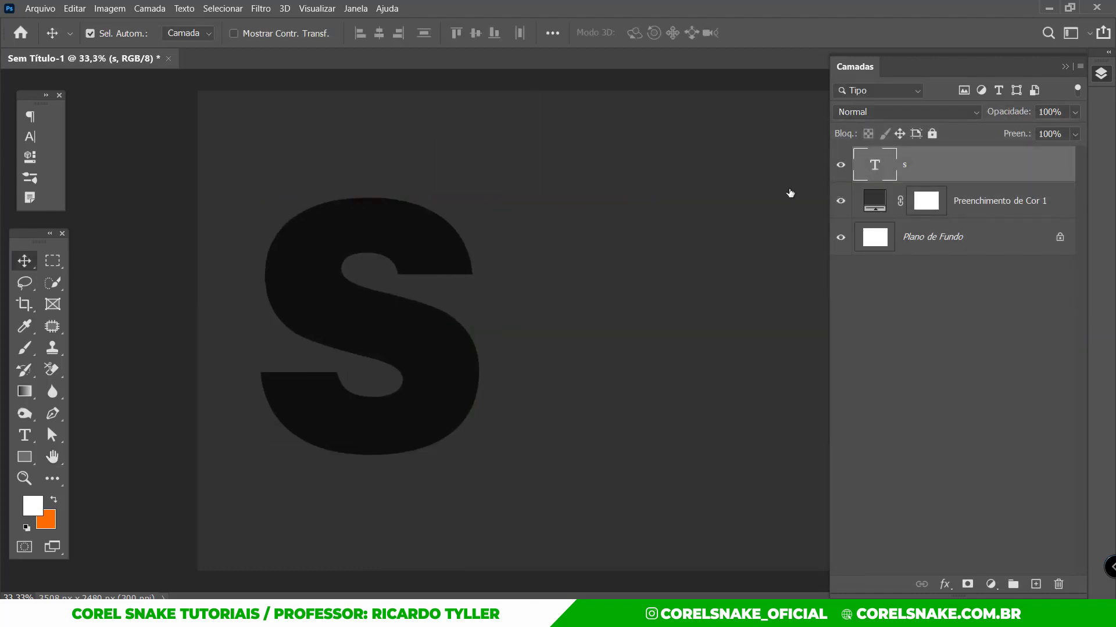
left_click_drag(733, 125, 799, 129)
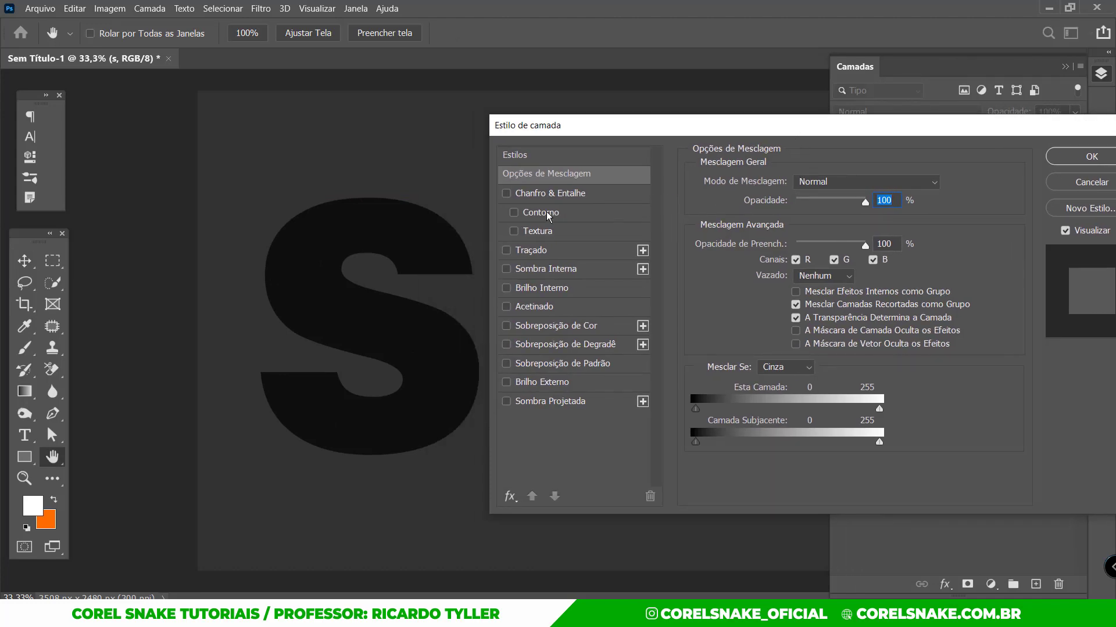
Step: Enable Chanfro & Entalhe, reset to defaults, and keep the Chanfro Interno style with Suave technique
left_click(565, 194)
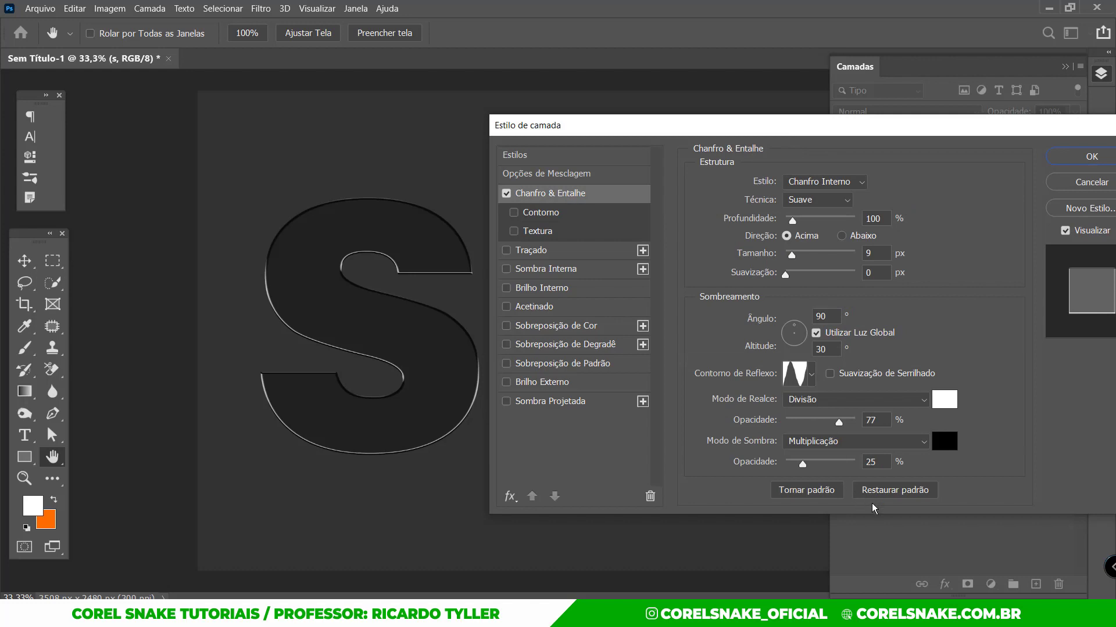
left_click(882, 491)
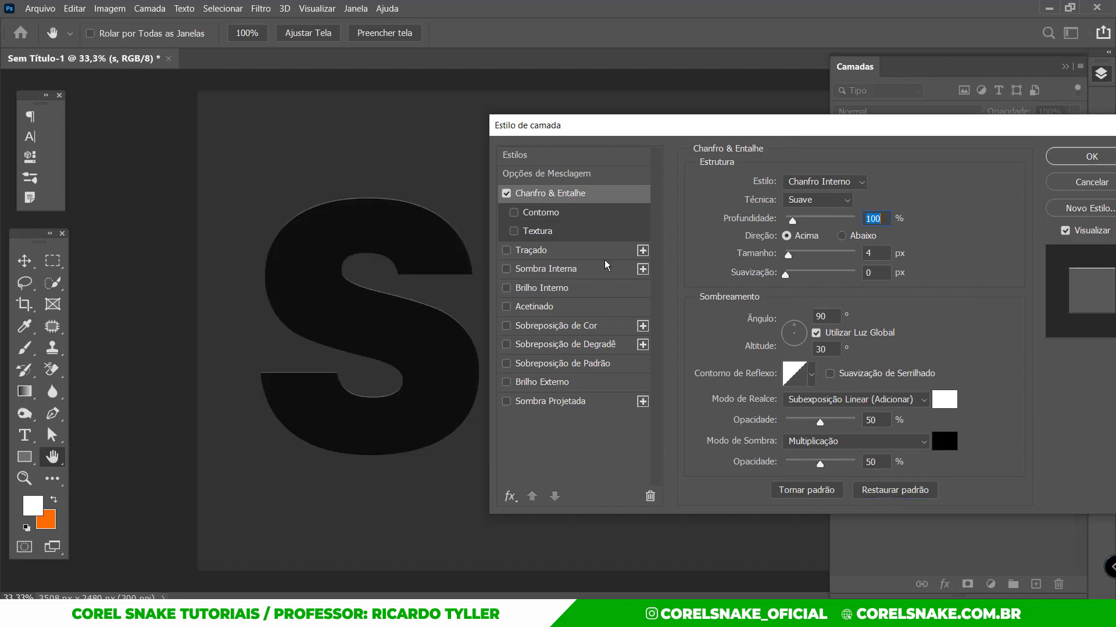
left_click(823, 182)
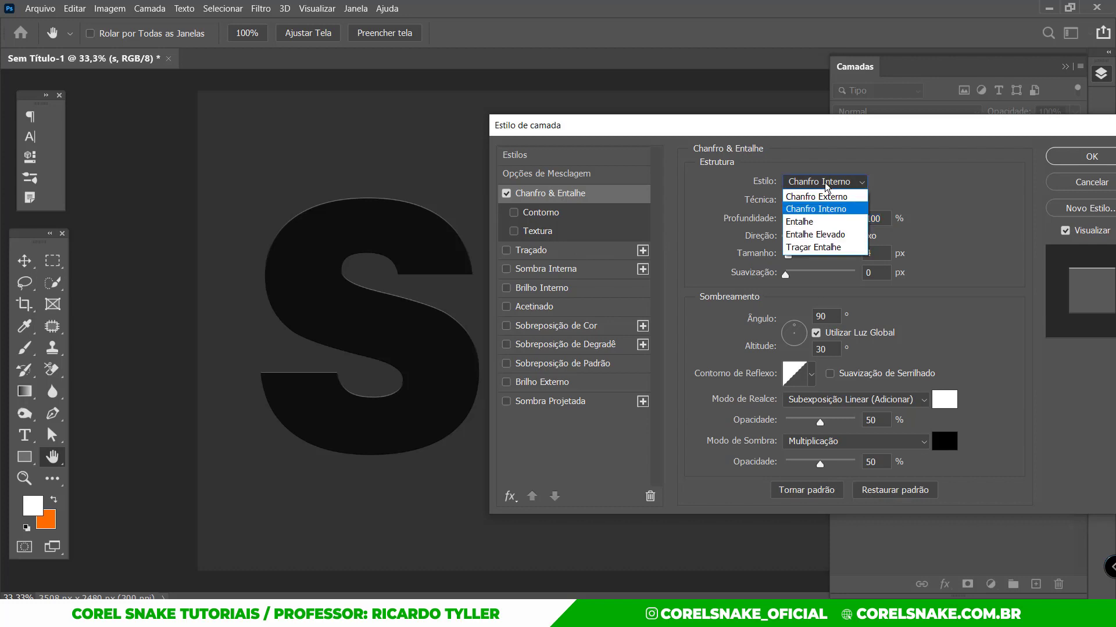
left_click(815, 210)
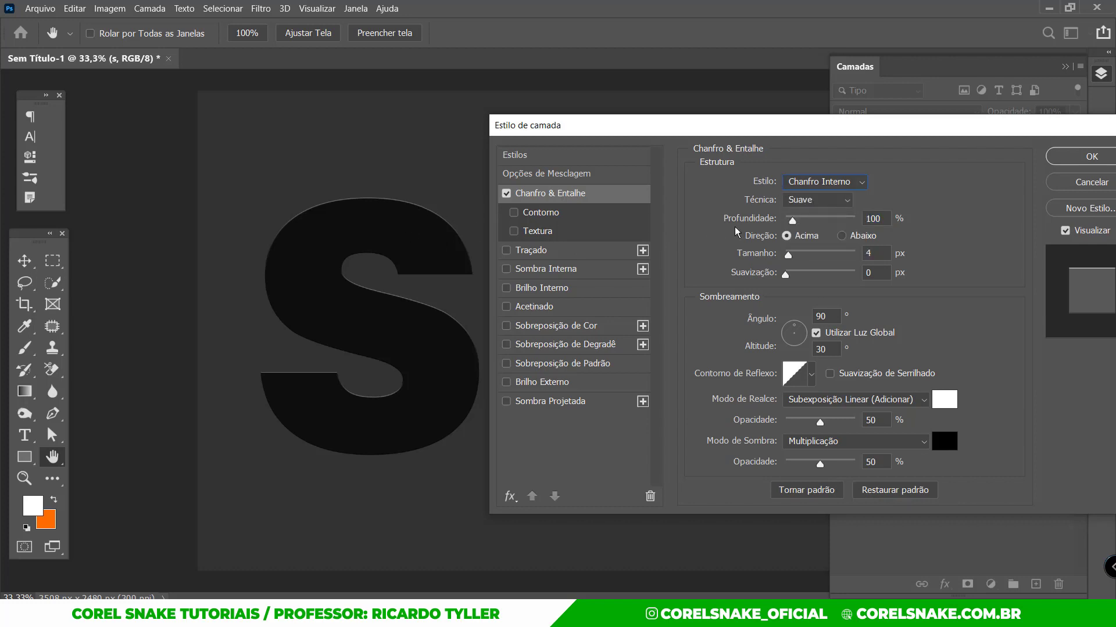
left_click(815, 201)
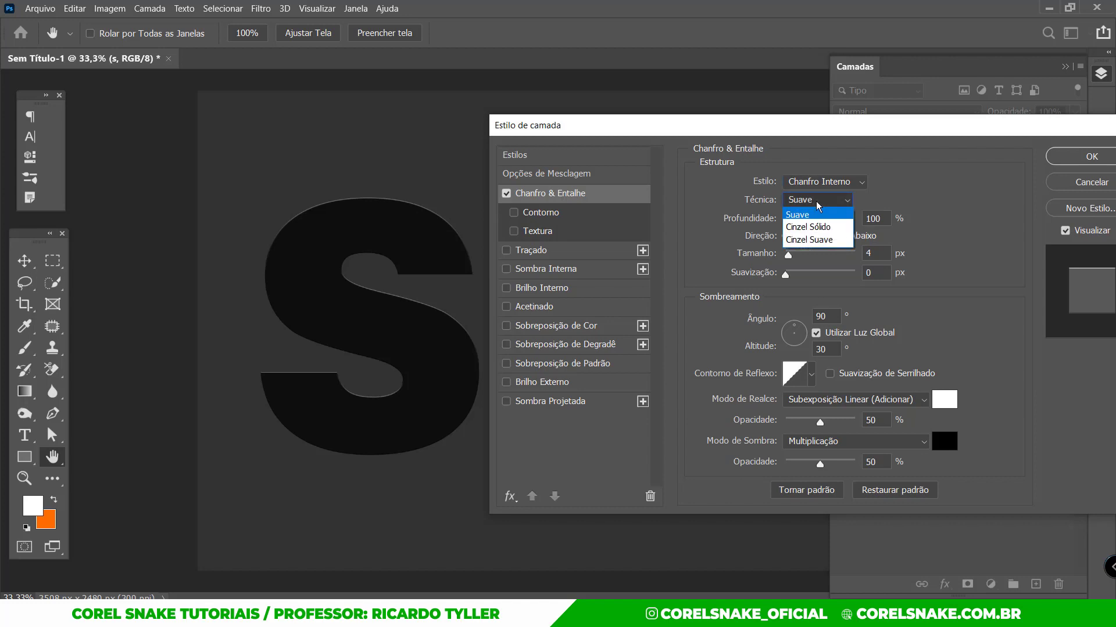
left_click(839, 205)
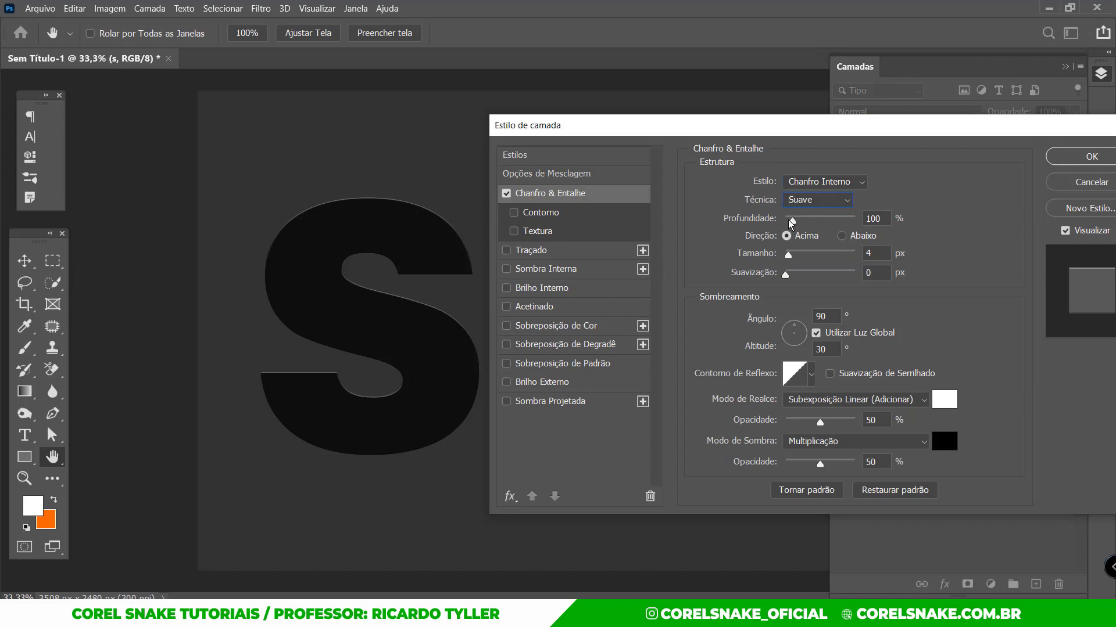
Step: Set bevel depth to 771% with direction up and size 18 px
left_click_drag(792, 223, 840, 227)
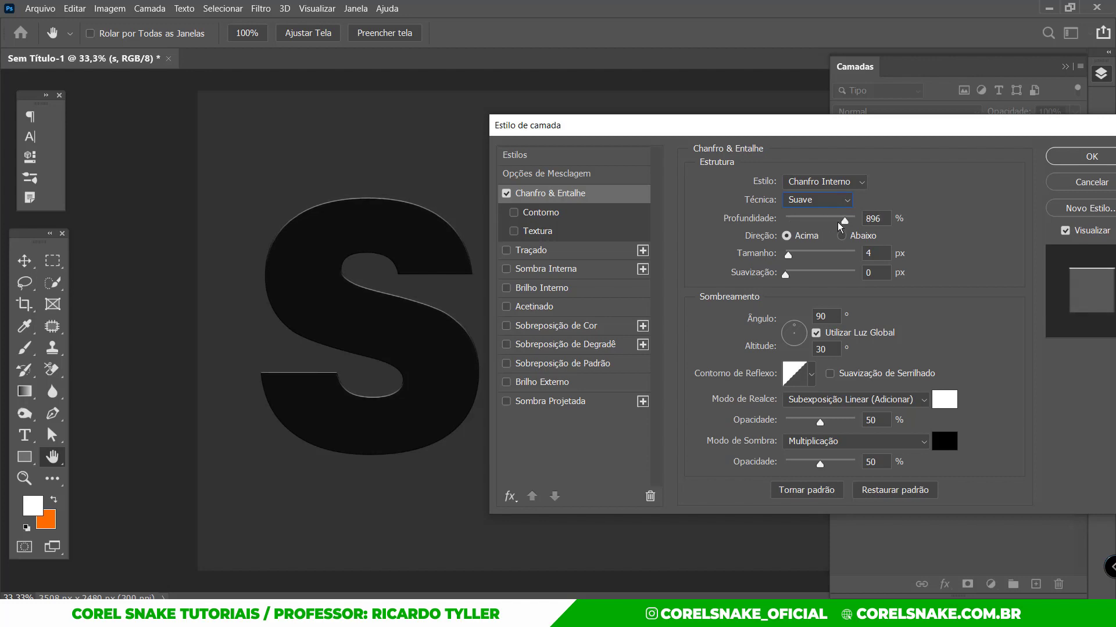
left_click_drag(840, 226, 838, 225)
left_click(853, 237)
left_click(816, 238)
left_click_drag(788, 254, 796, 261)
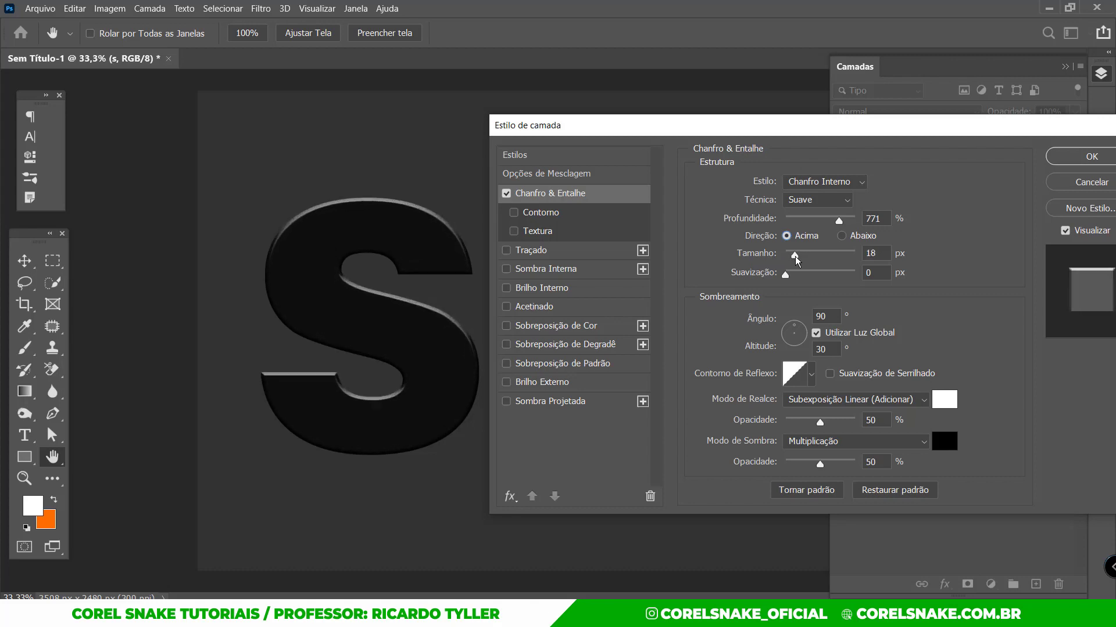
left_click_drag(795, 261, 798, 261)
left_click(796, 259)
Step: Set bevel soften to 1 px and the light angle to 129° at 0° altitude
left_click_drag(786, 277, 773, 277)
mouse_move(787, 279)
left_mouse_down()
mouse_move(871, 282)
mouse_move(793, 282)
left_mouse_up()
left_click_drag(800, 330, 788, 326)
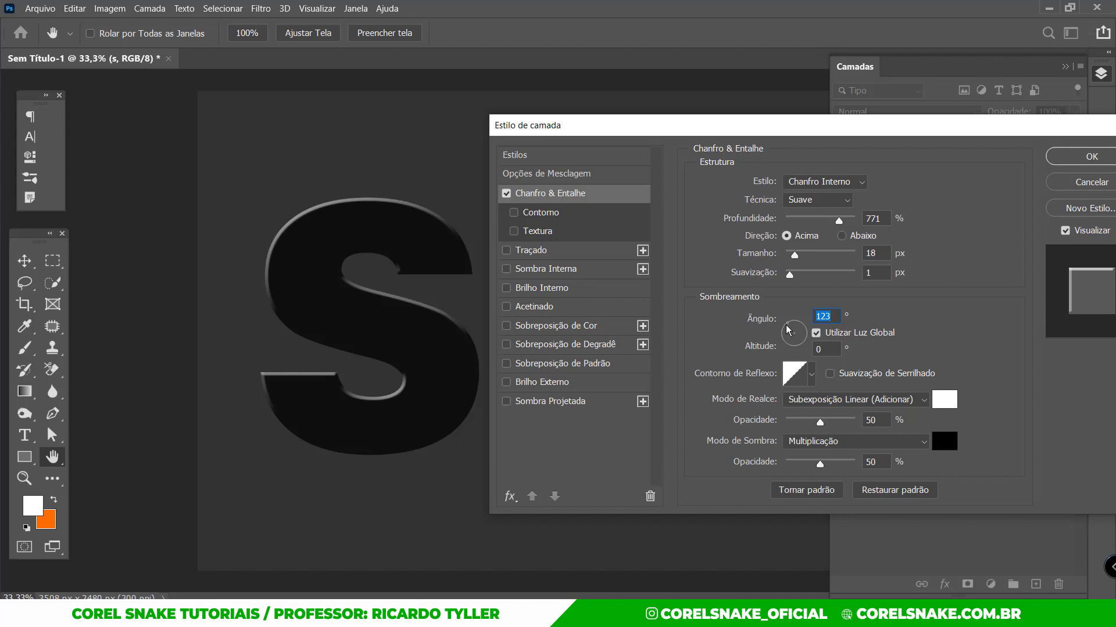
left_click_drag(787, 328, 785, 327)
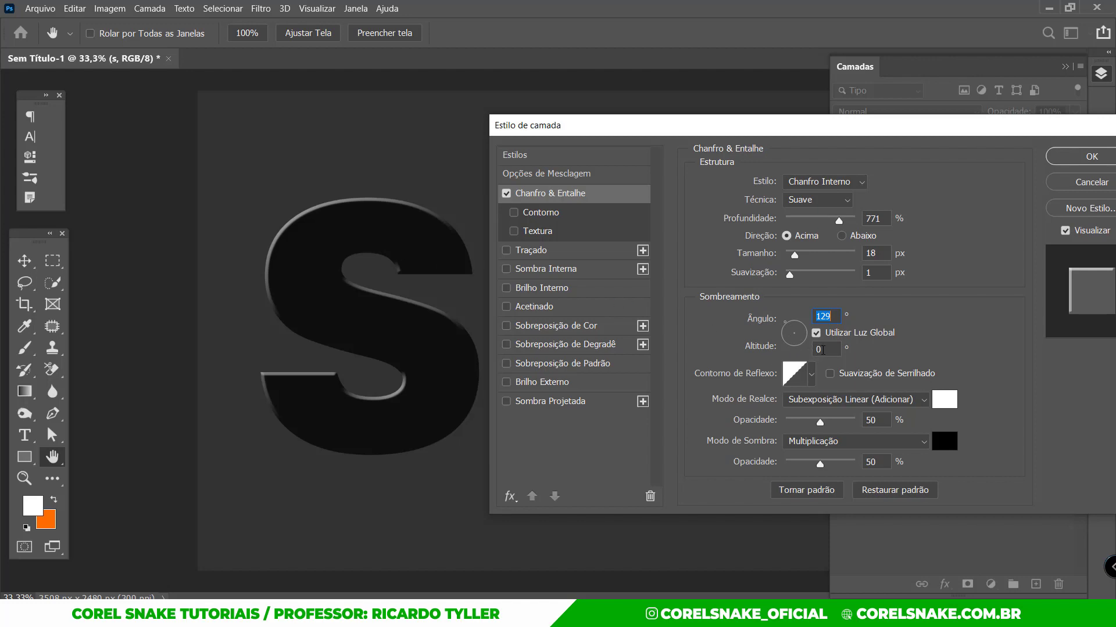
Step: Try altitude values like 38 and 37 in the Altitude field, settling on 29°
left_click(825, 349)
type("38")
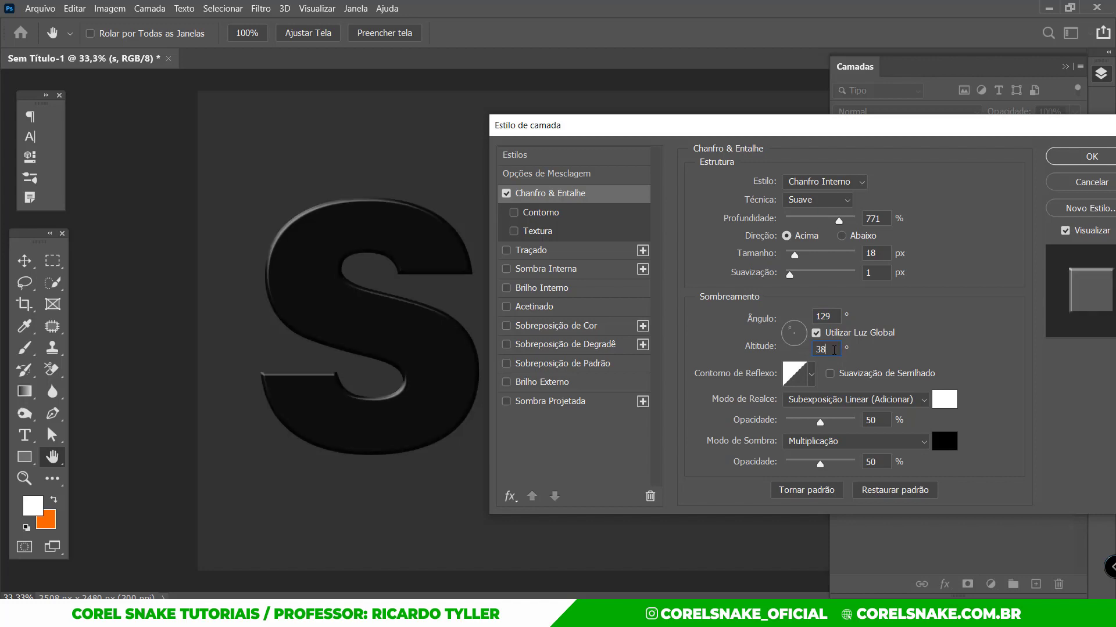
key("Return")
type("35")
key("BackSpace")
type("7")
key("Return")
type("38")
type("22")
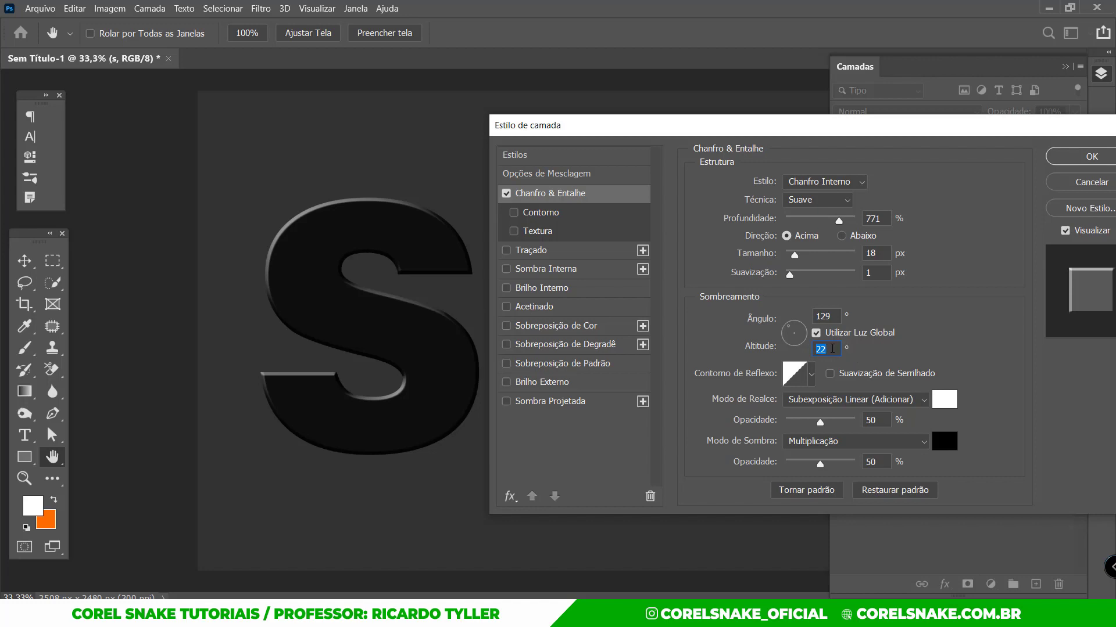
type("39")
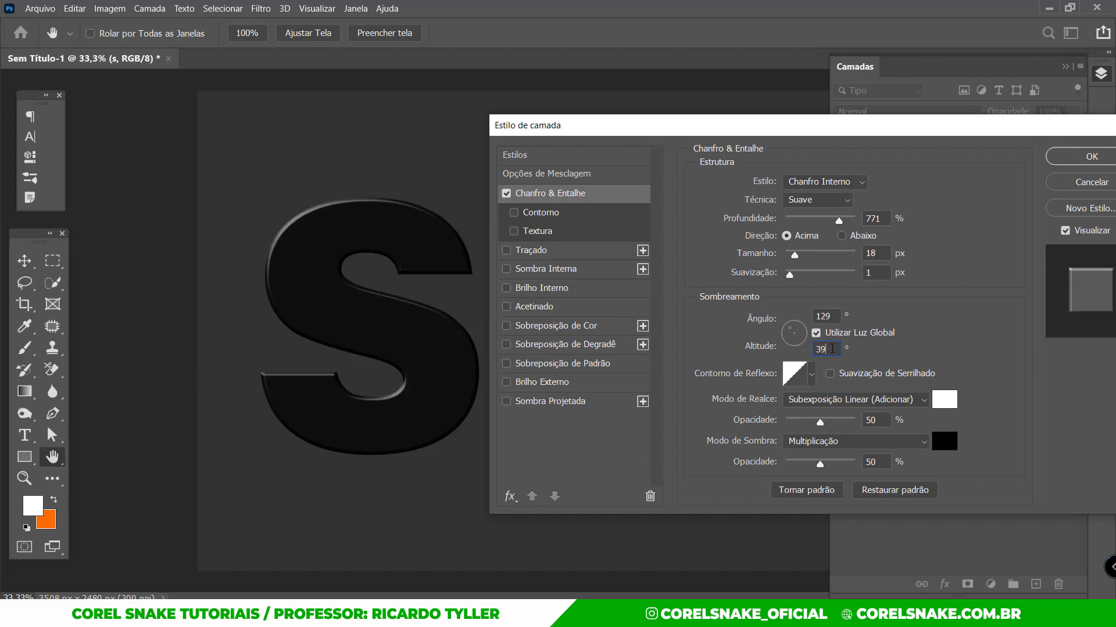
double_click(820, 349)
type("2")
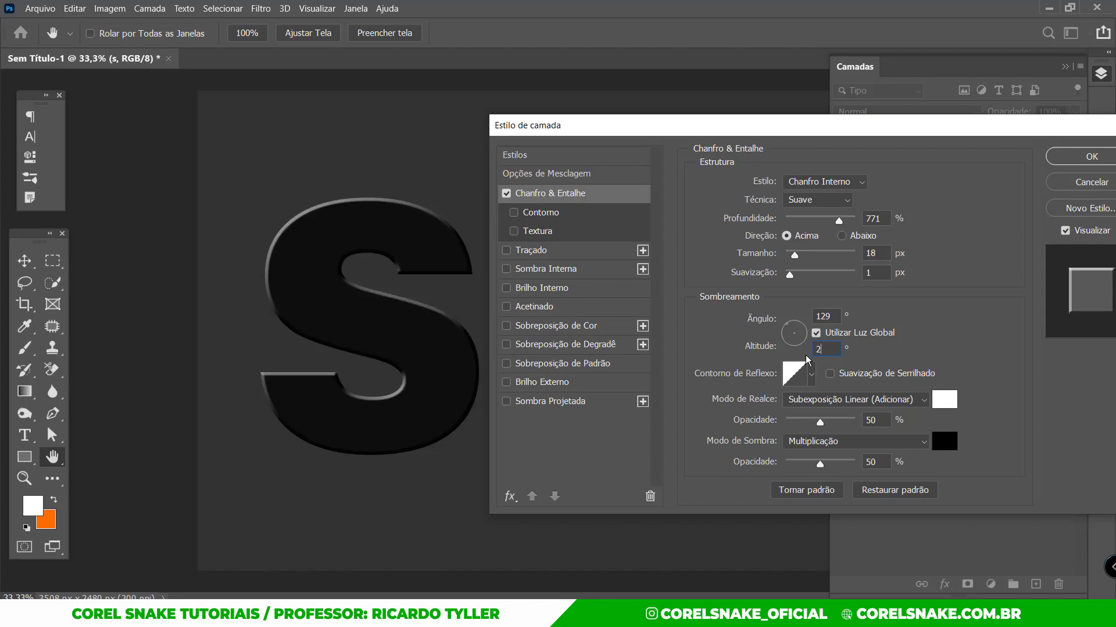
type("9")
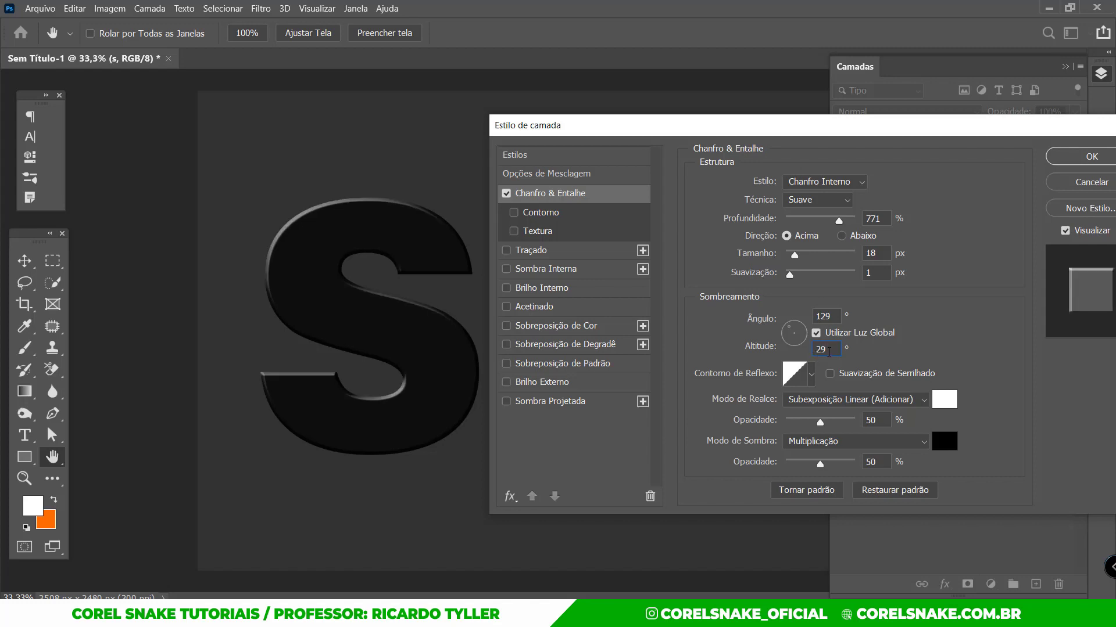
left_click_drag(828, 350, 800, 350)
type("38")
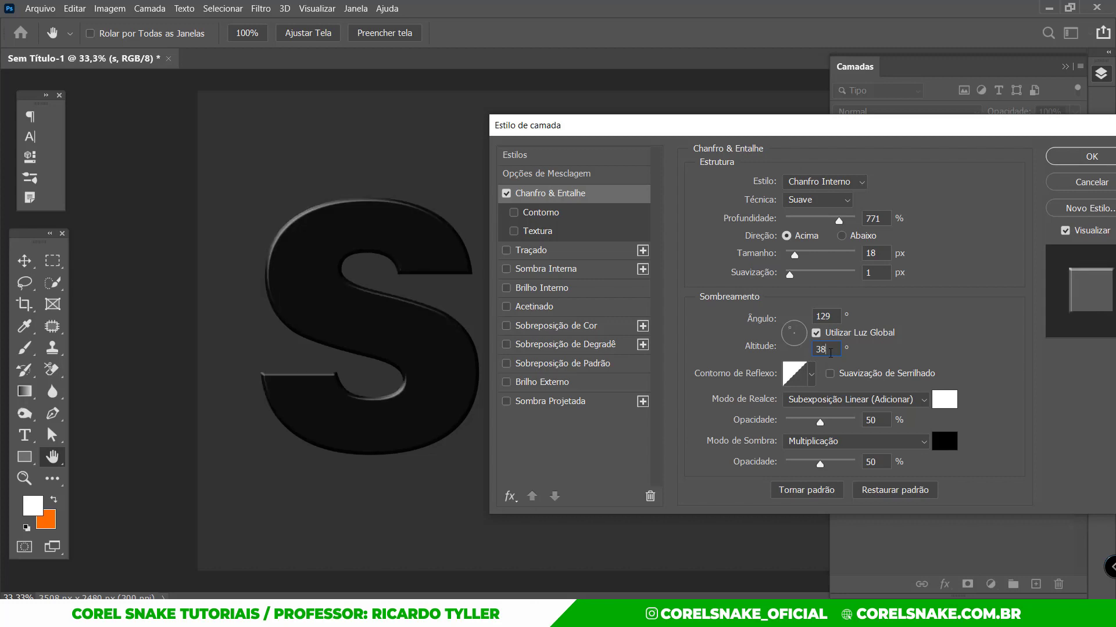
left_click_drag(825, 349, 802, 353)
type("29")
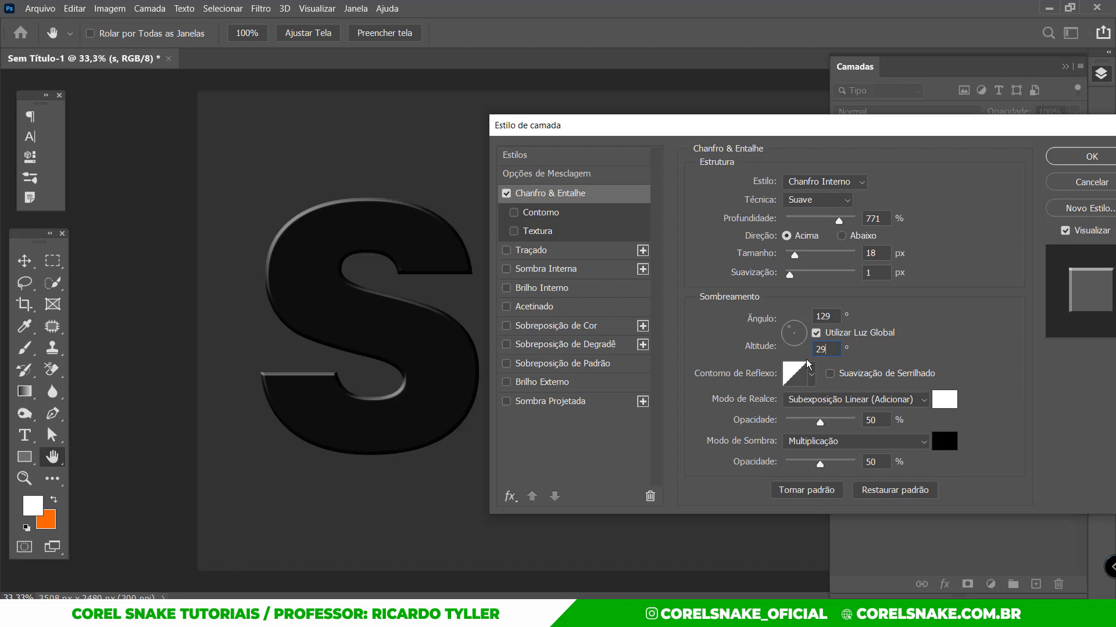
Step: Try several gloss contour presets and apply the Ring contour to the bevel
left_click(811, 374)
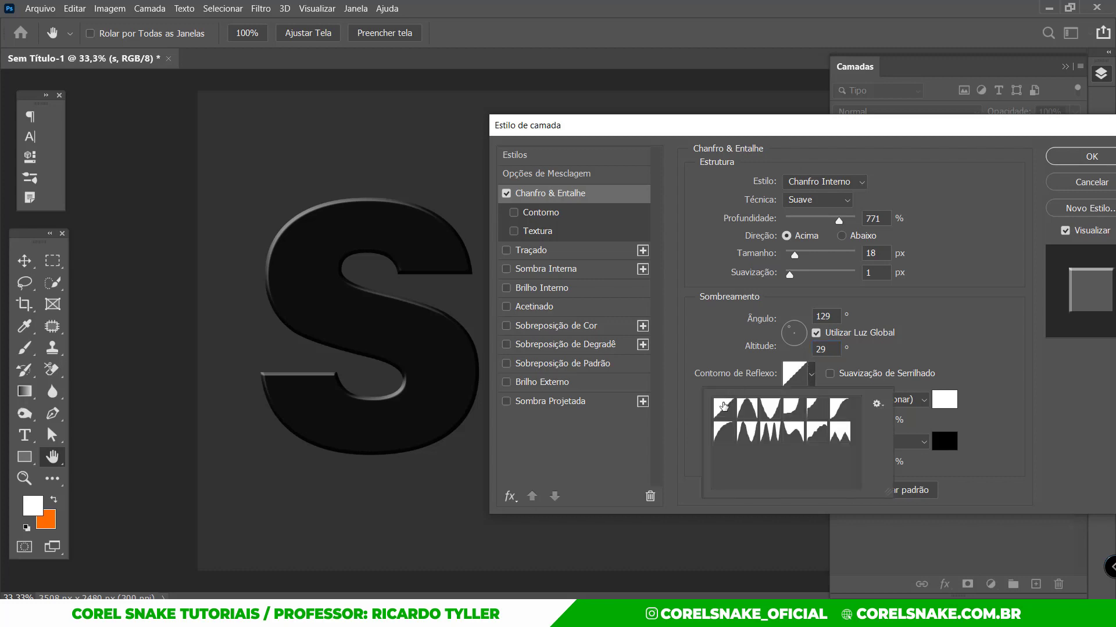
left_click(723, 407)
left_click(745, 411)
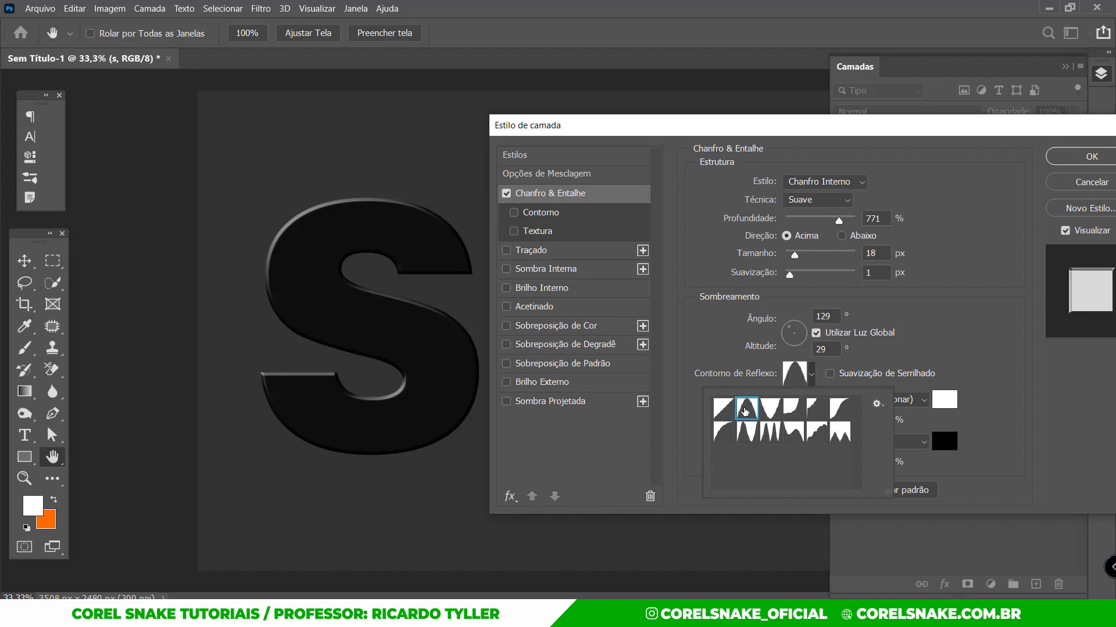
left_click(768, 413)
left_click(791, 408)
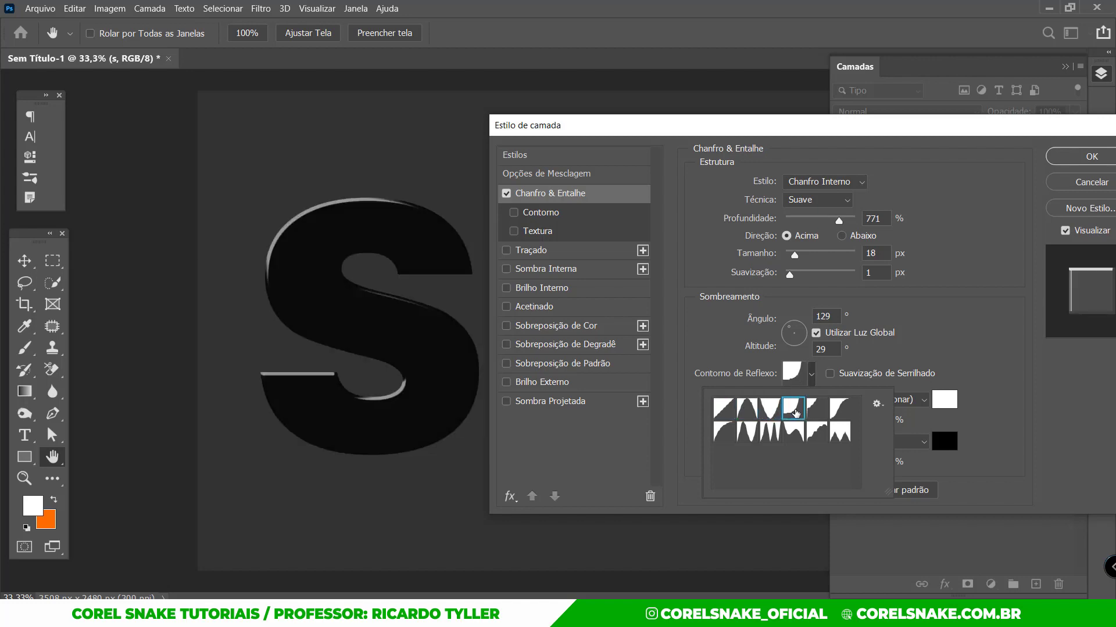
left_click(839, 408)
left_click(749, 431)
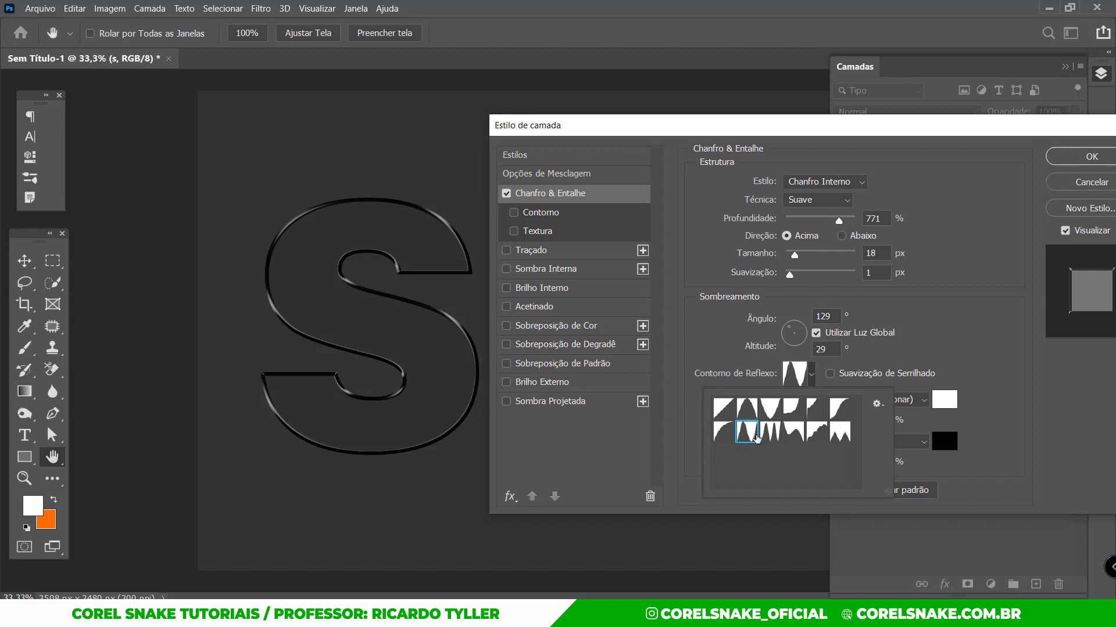
left_click(849, 354)
Step: Set the bevel lighting altitude to 37°
double_click(825, 349)
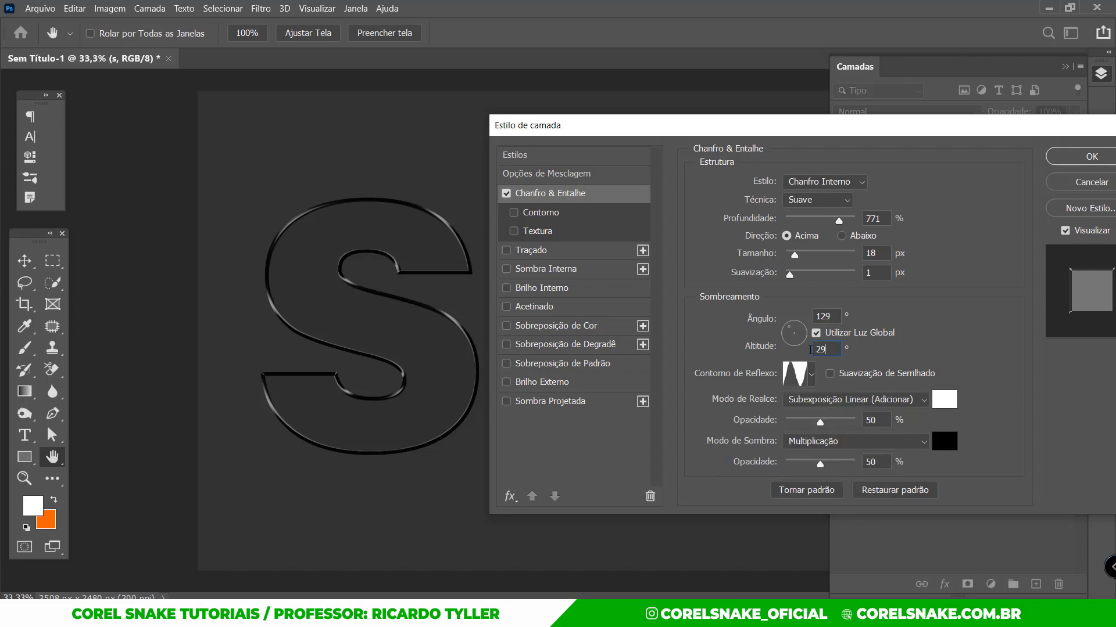
type("38")
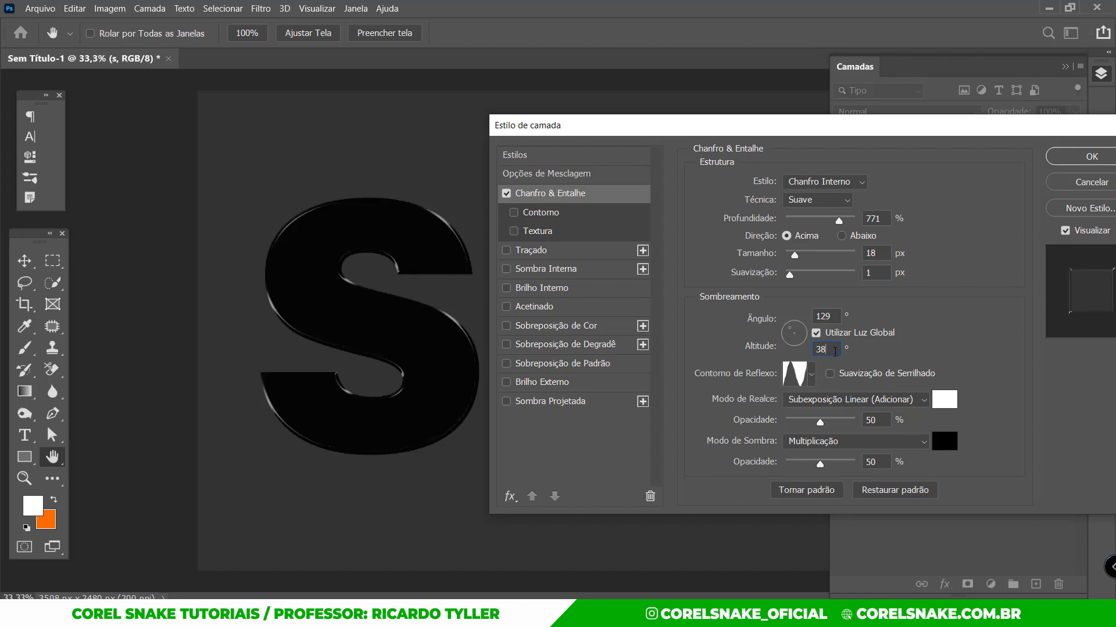
double_click(828, 350)
type("37")
Step: Set the bevel highlight to Divisão at 88% opacity and the shadow opacity to 31%
left_click(869, 401)
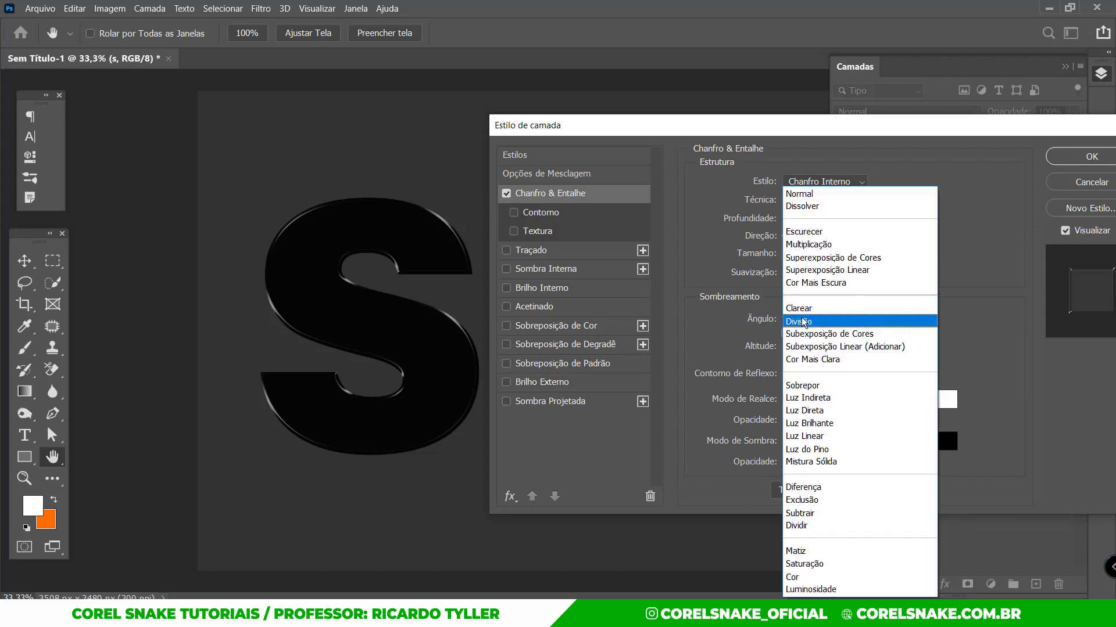
left_click(803, 323)
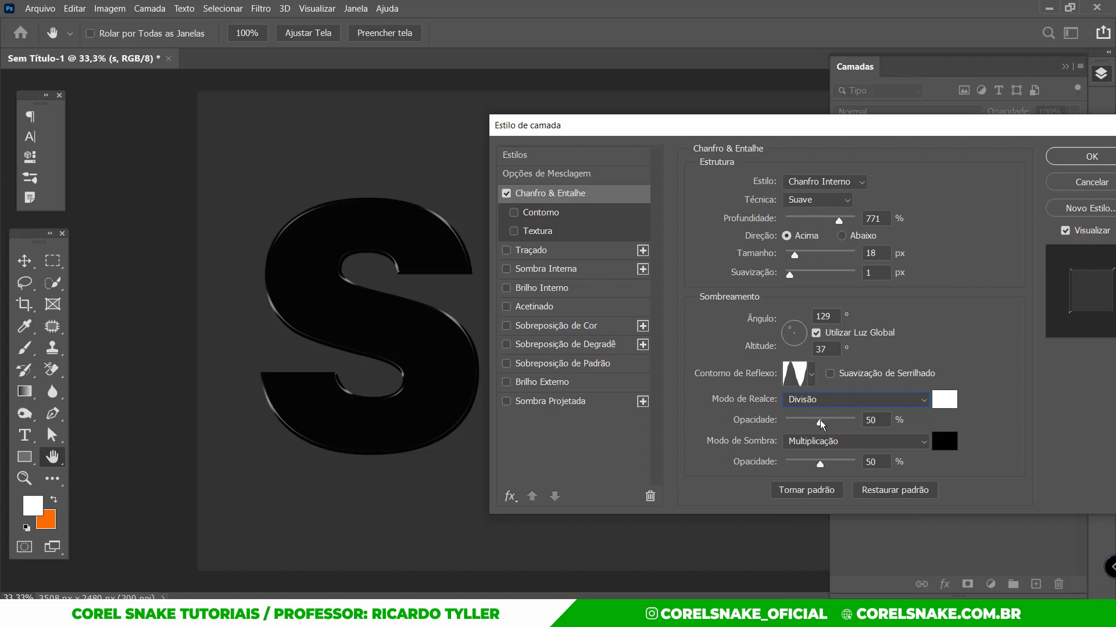
left_click_drag(820, 423, 846, 422)
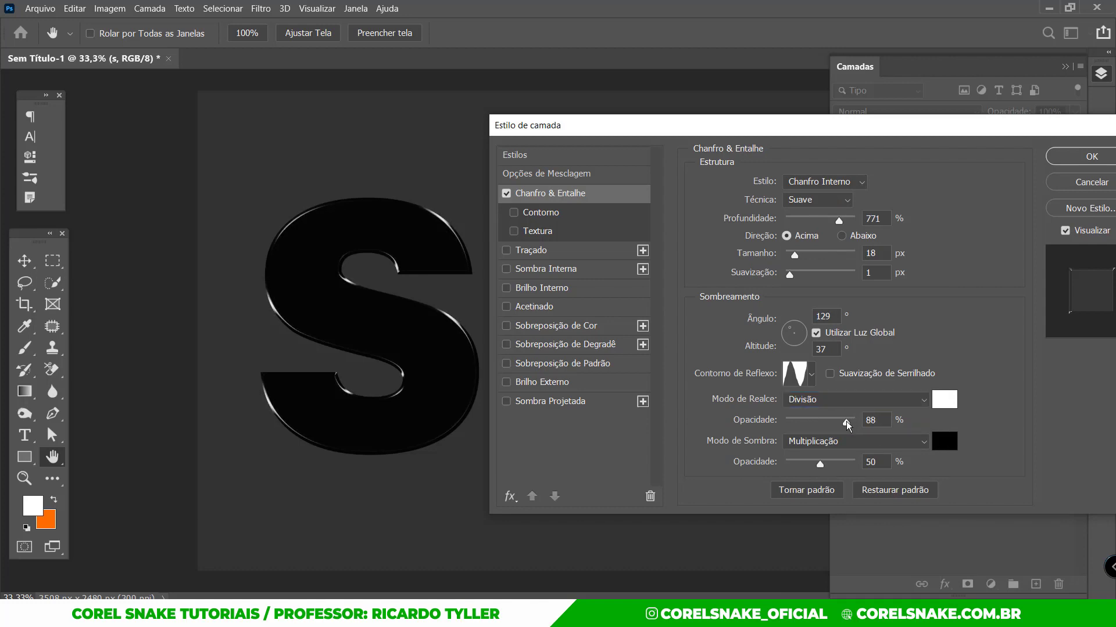
mouse_move(820, 465)
left_mouse_down()
mouse_move(829, 468)
mouse_move(808, 465)
left_mouse_up()
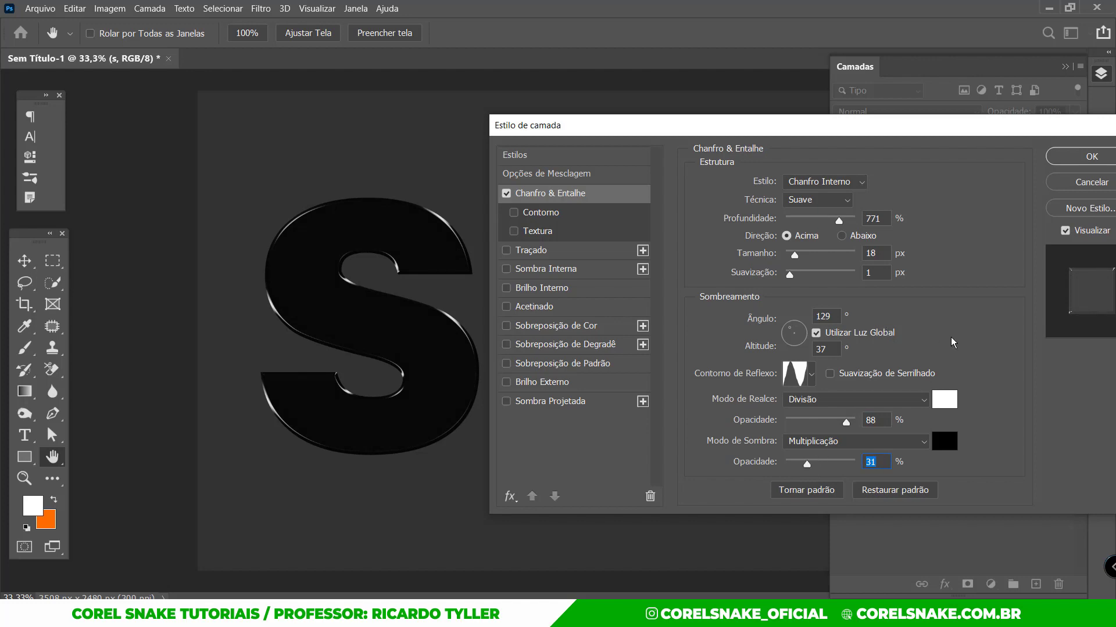
Step: Enable the bevel Contorno option, try several presets, and open the contour editor showing Vale - Raso
left_click(547, 218)
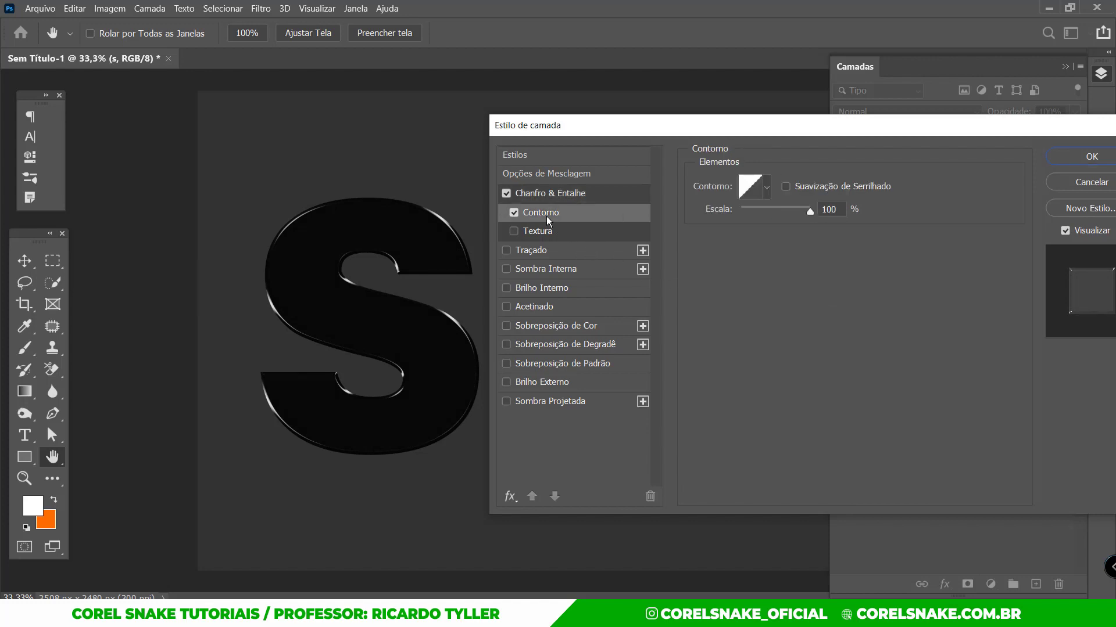
left_click(767, 186)
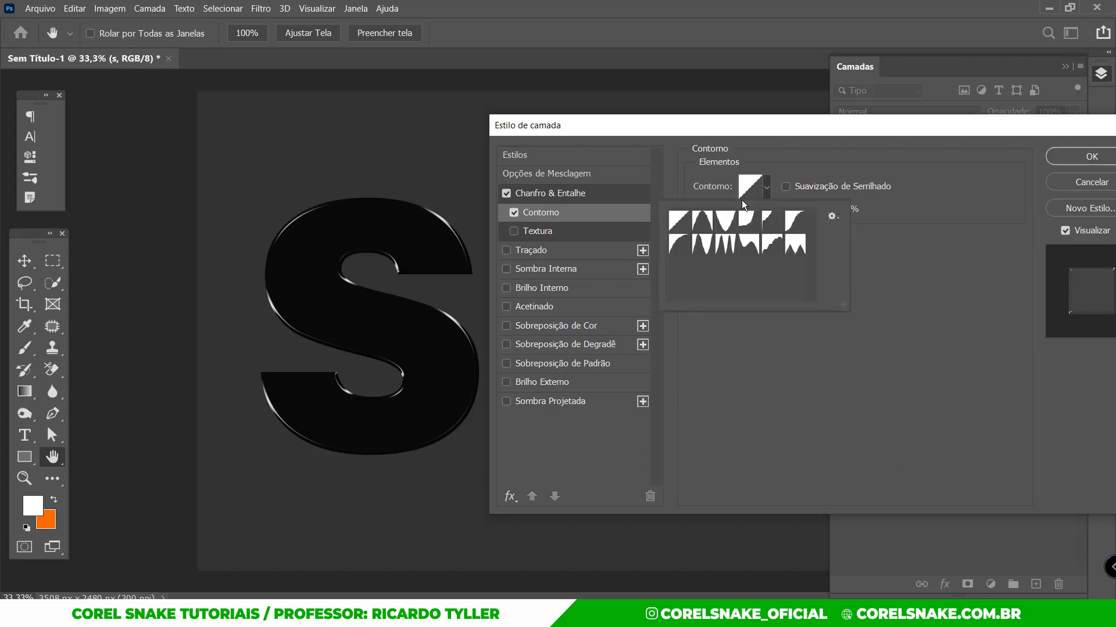
left_click(703, 222)
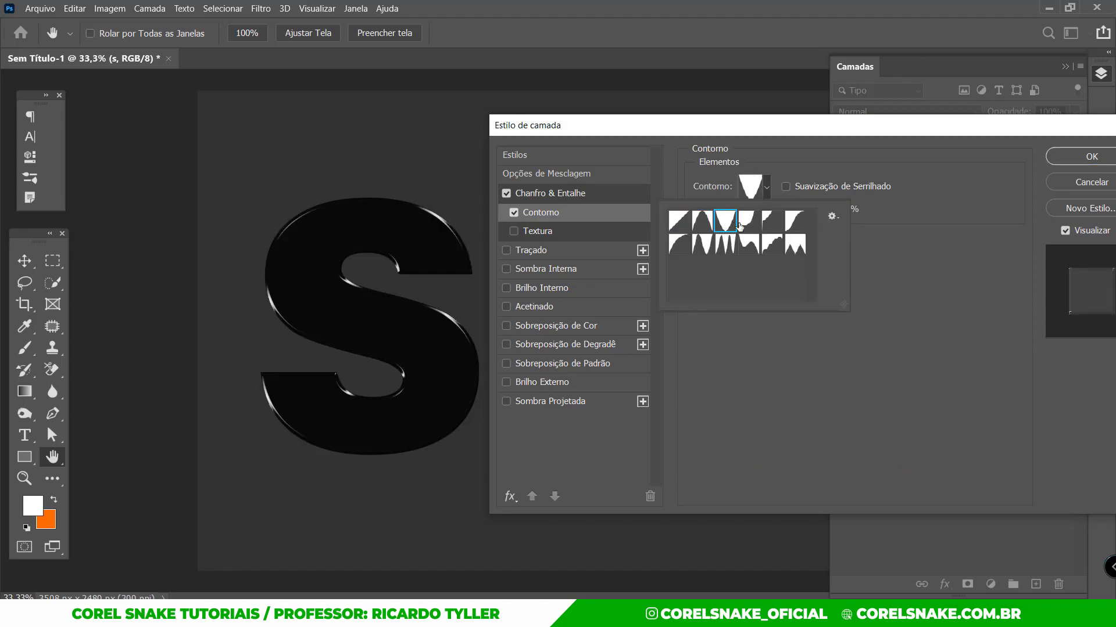
left_click(755, 224)
left_click(764, 225)
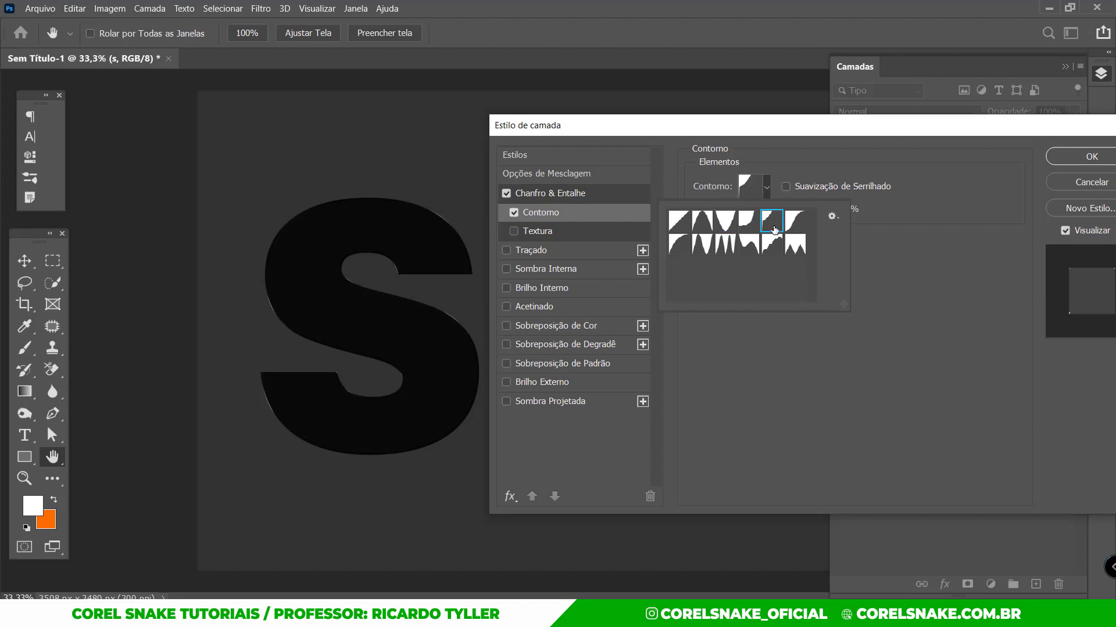
left_click(794, 222)
left_click(769, 178)
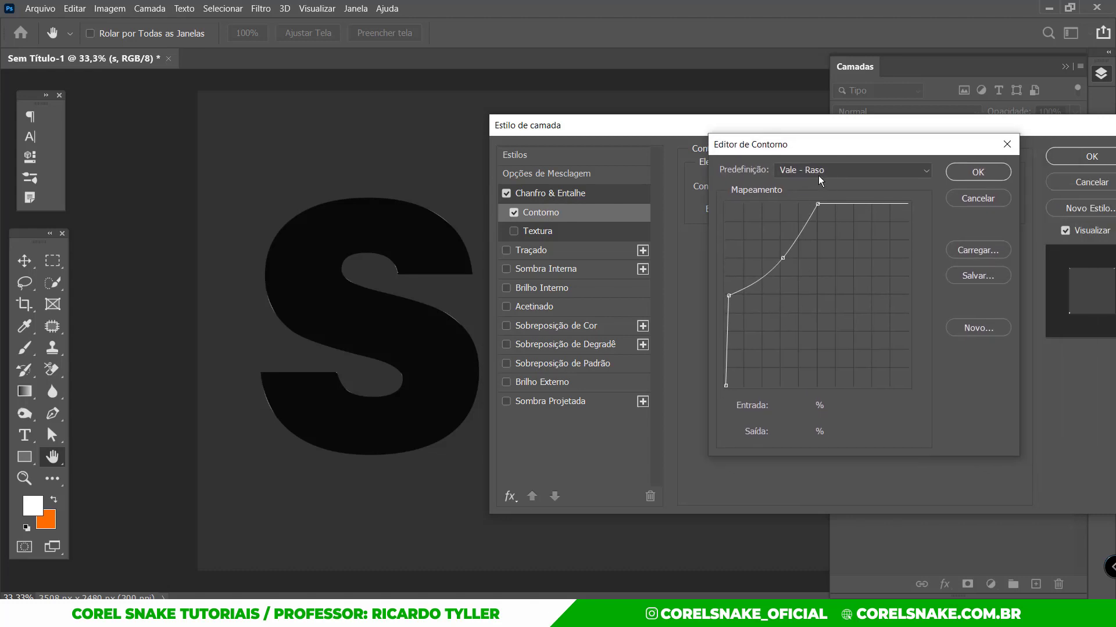
Step: Apply the Cone contour preset and reshape its peak and slopes with extra points
left_click(817, 172)
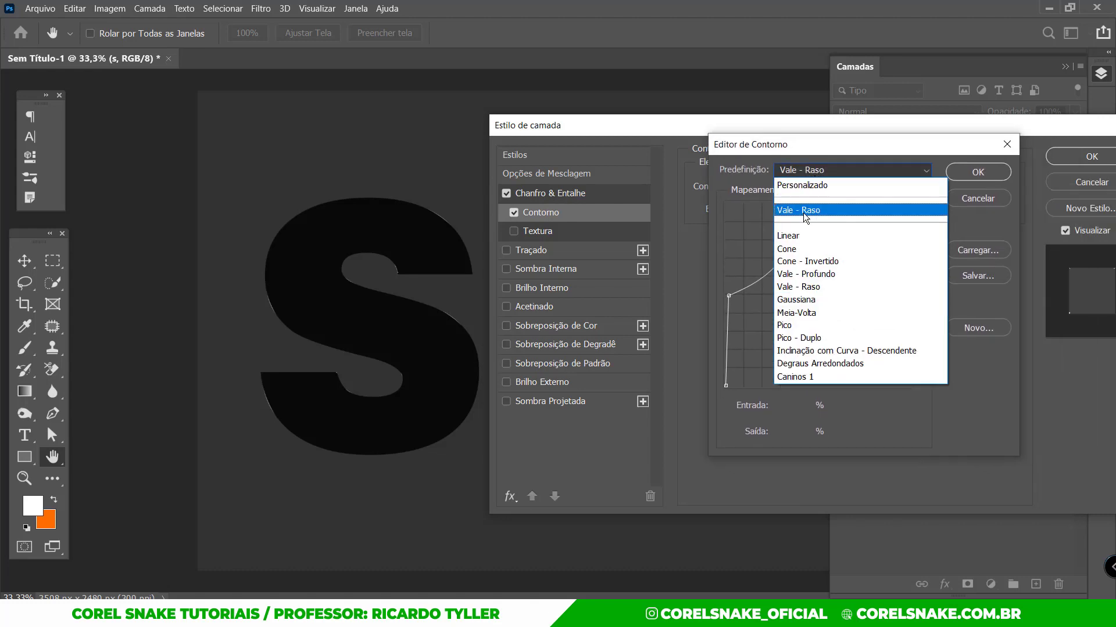
left_click(787, 248)
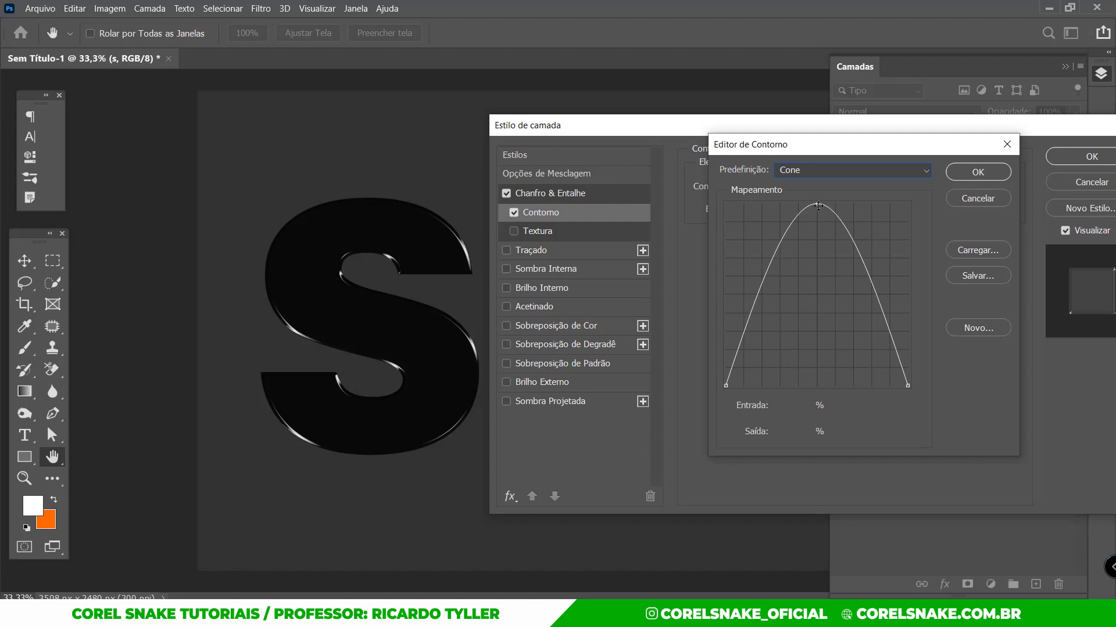
left_click_drag(817, 205, 818, 316)
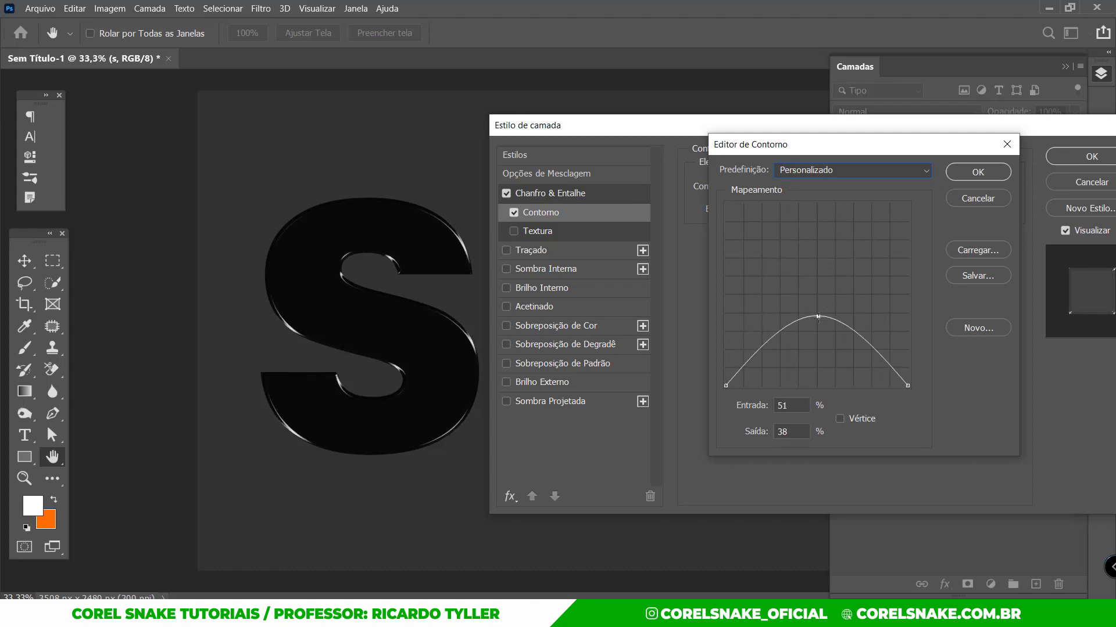
mouse_move(873, 348)
left_mouse_down()
mouse_move(892, 354)
mouse_move(891, 379)
mouse_move(895, 268)
left_mouse_up()
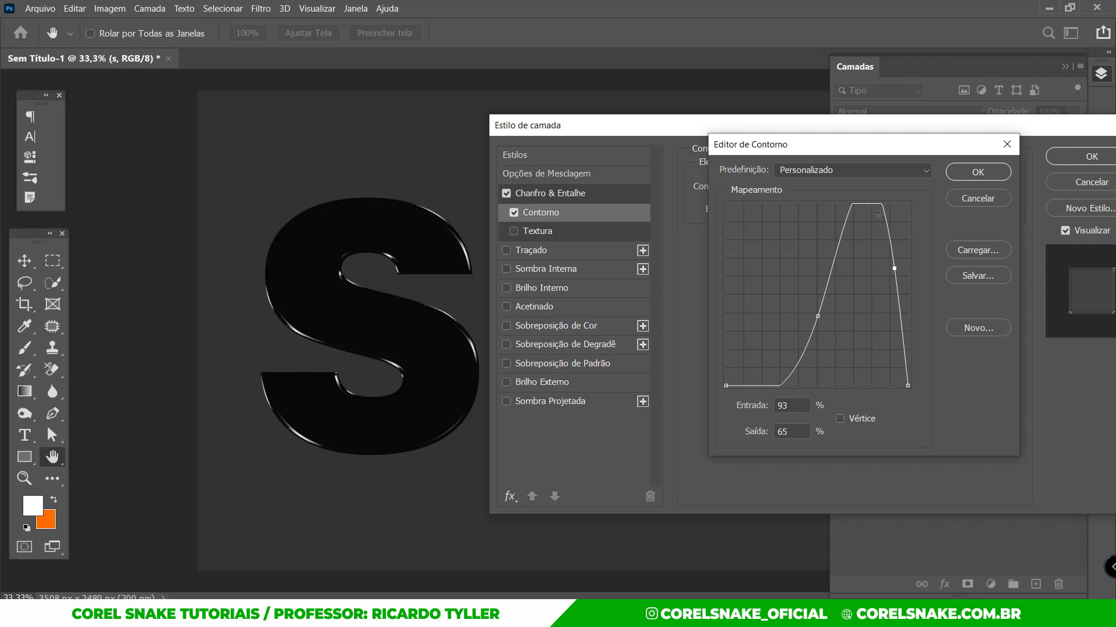
left_click_drag(895, 268, 893, 319)
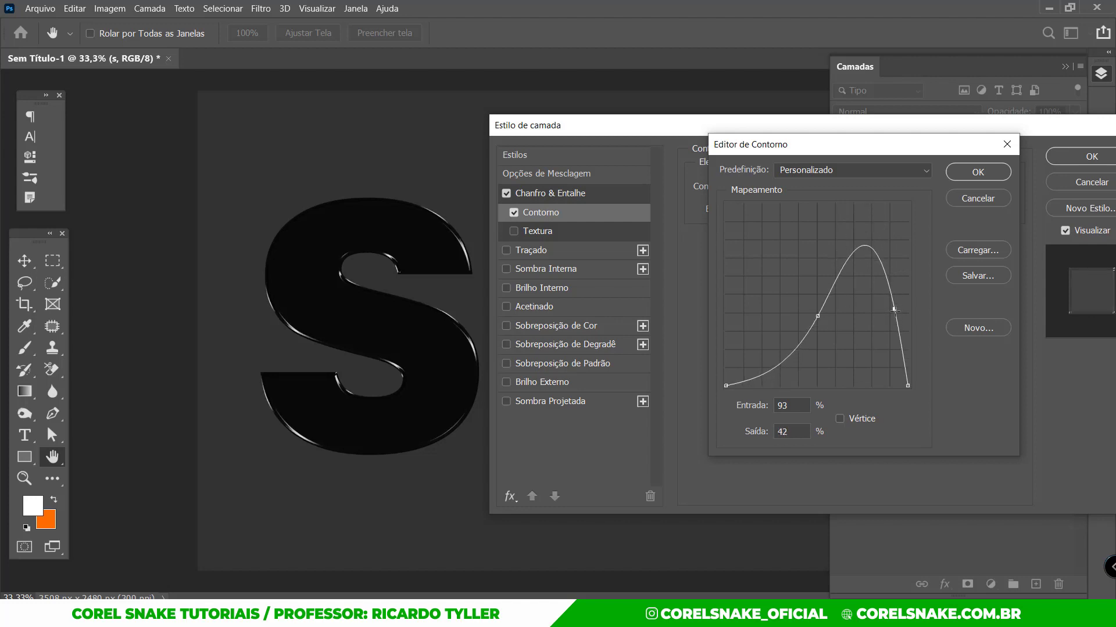
mouse_move(817, 317)
left_mouse_down()
mouse_move(789, 332)
mouse_move(761, 314)
left_mouse_up()
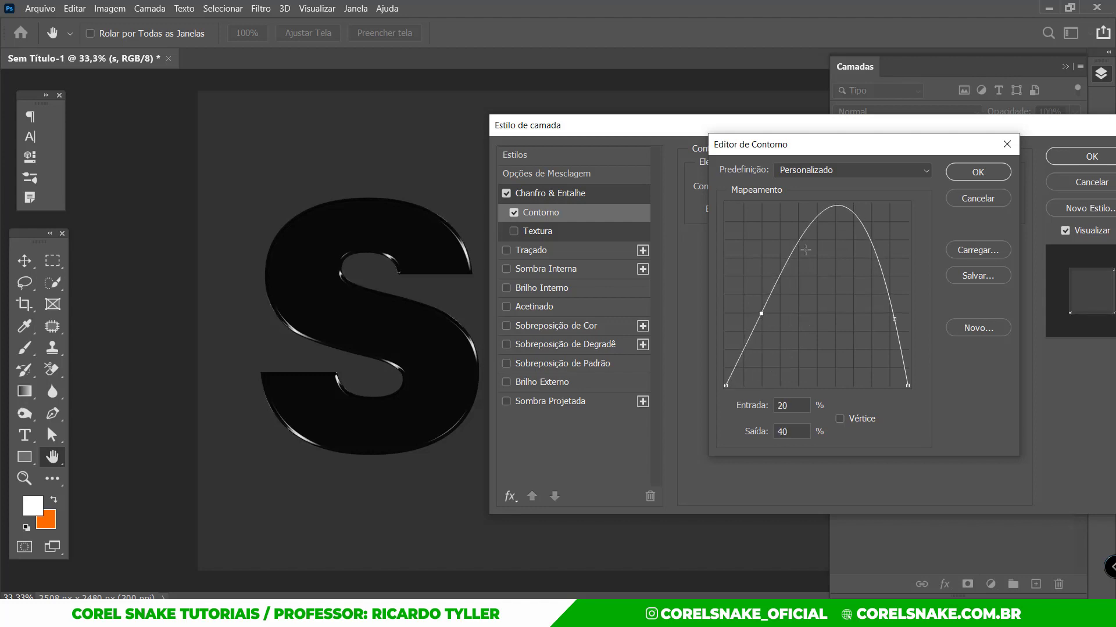
left_click_drag(835, 208, 839, 226)
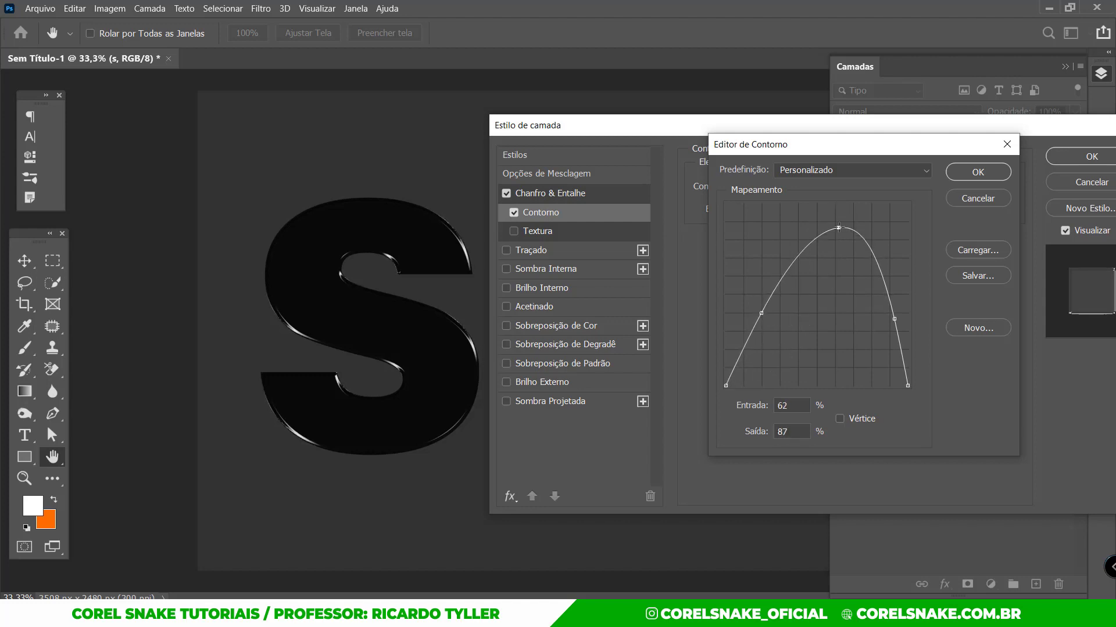
left_click_drag(761, 313, 720, 290)
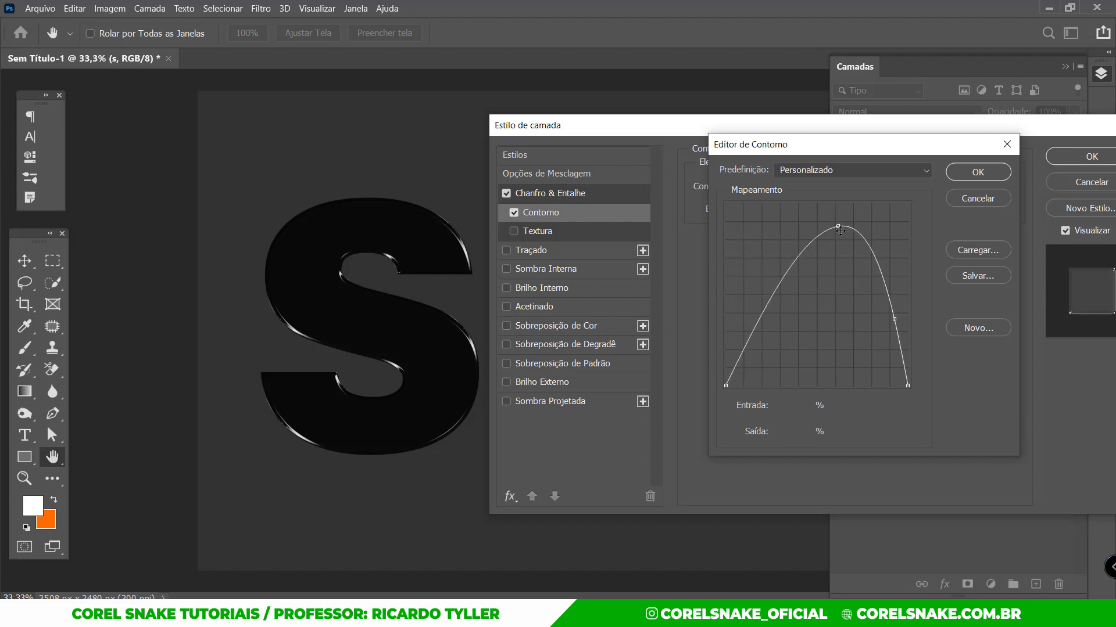
left_click_drag(840, 230, 827, 259)
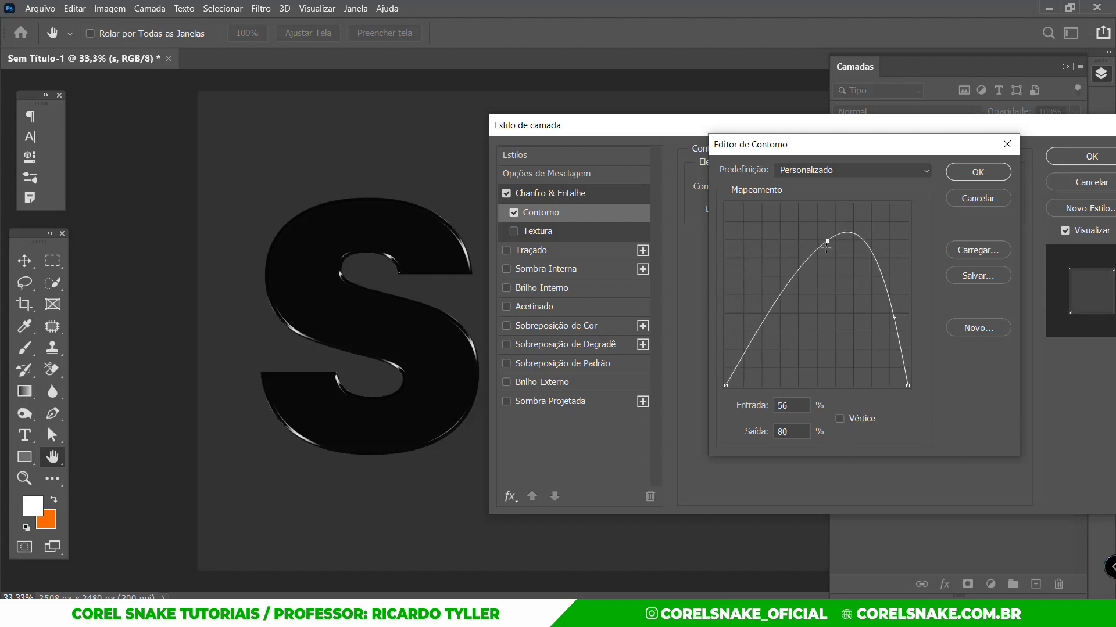
Step: Preview the Vale - Raso, Cone - Invertido, Gaussiana, Pico and Degraus Arredondados contour presets
left_click(852, 173)
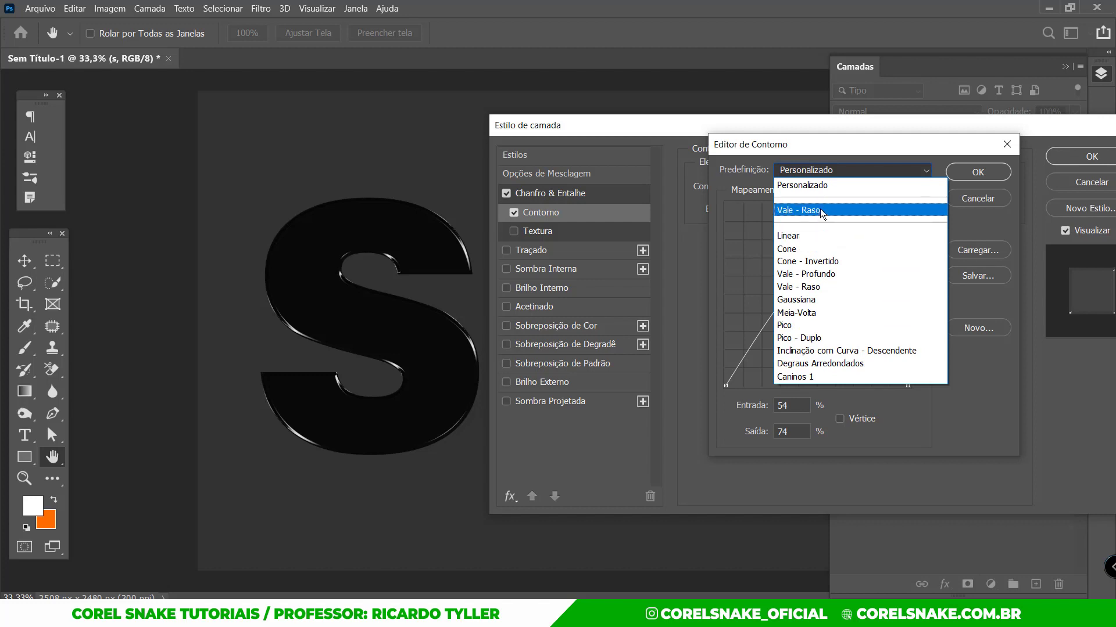
left_click(820, 208)
left_click(831, 170)
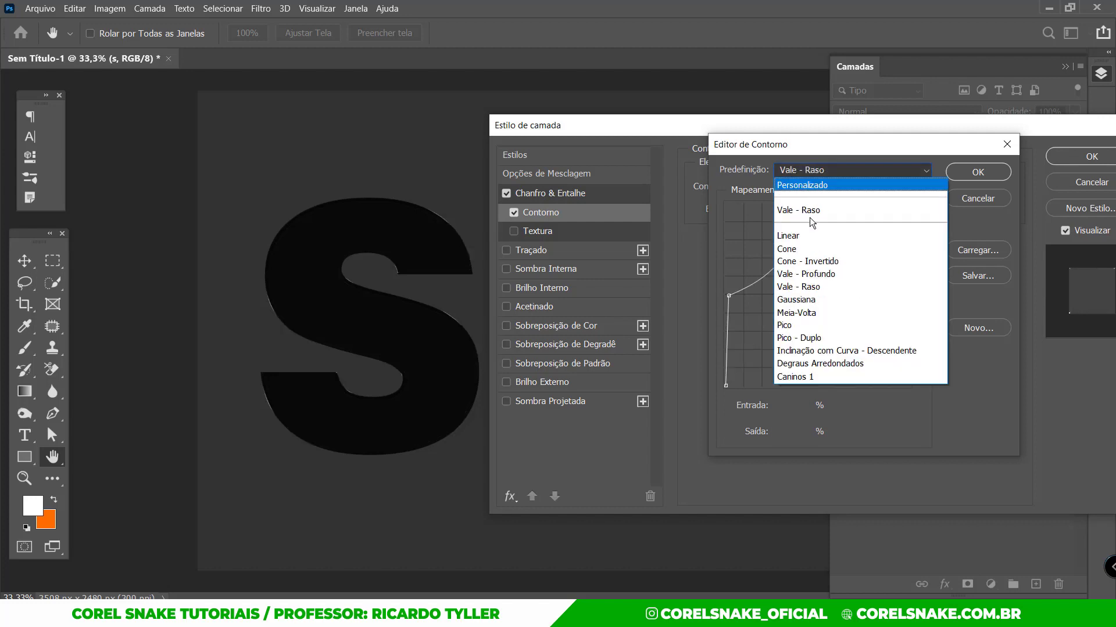
left_click(805, 262)
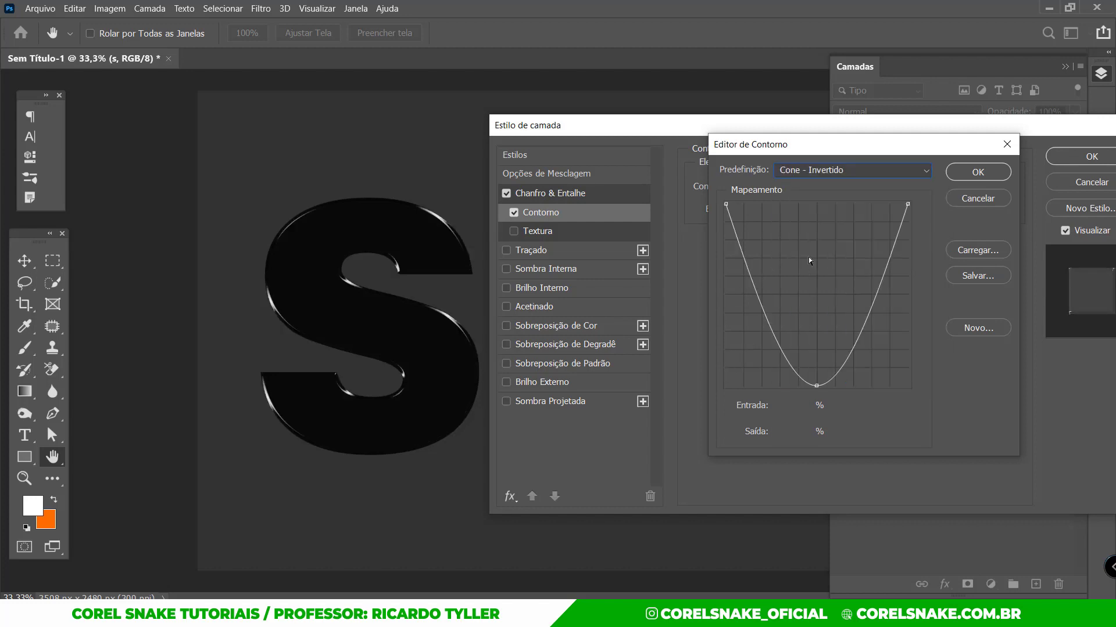
key("Down")
key("Down")
key("Down")
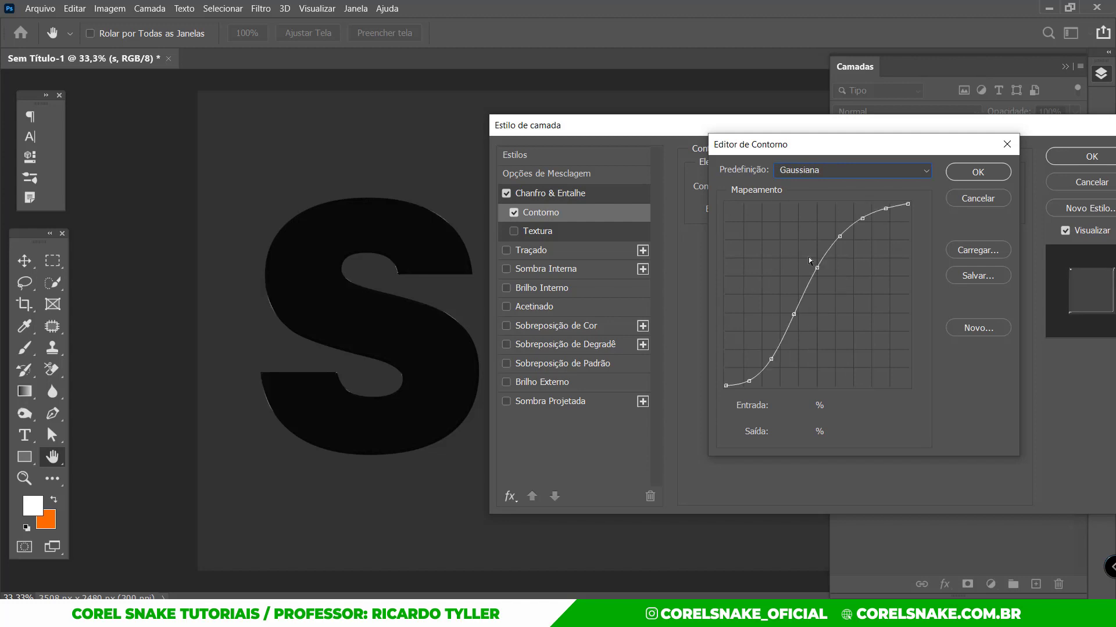
key("Down")
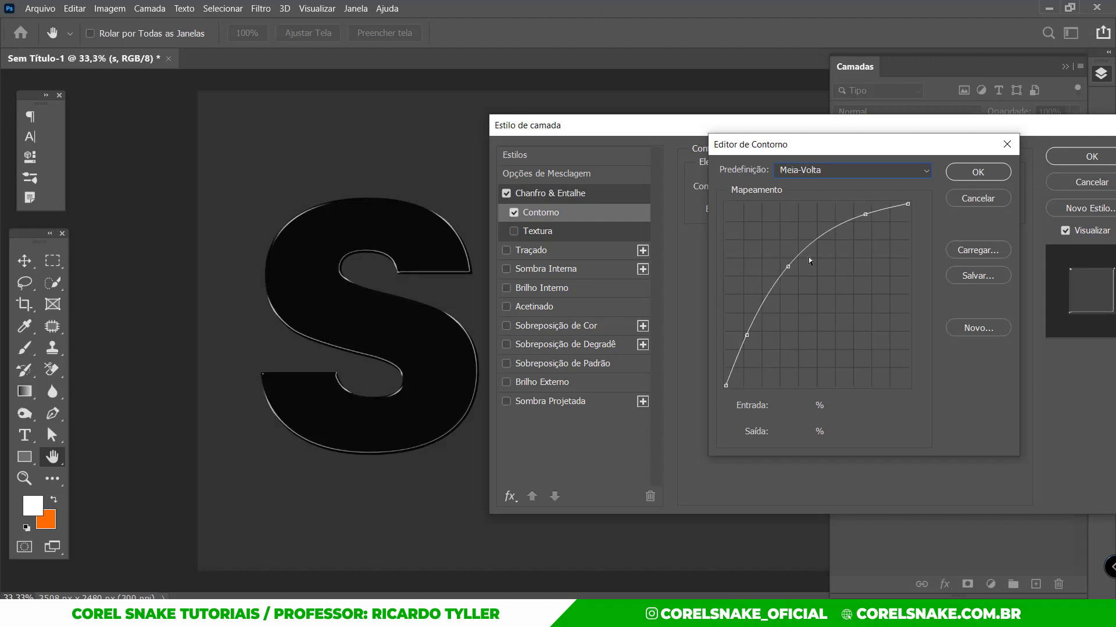
key("Down")
key("Down")
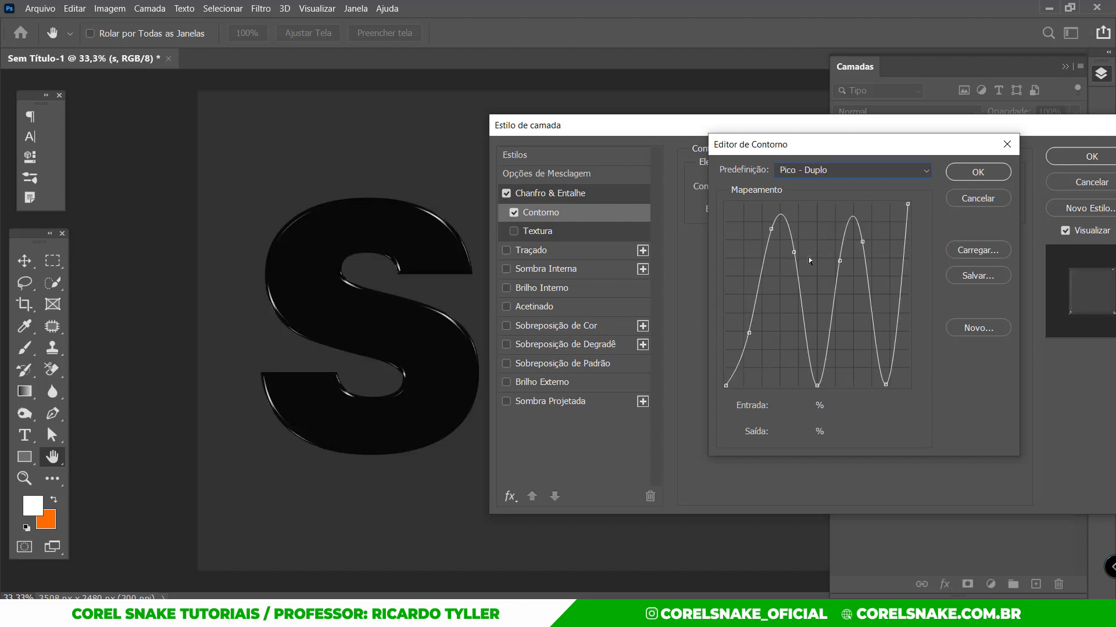
key("Down")
key("Down")
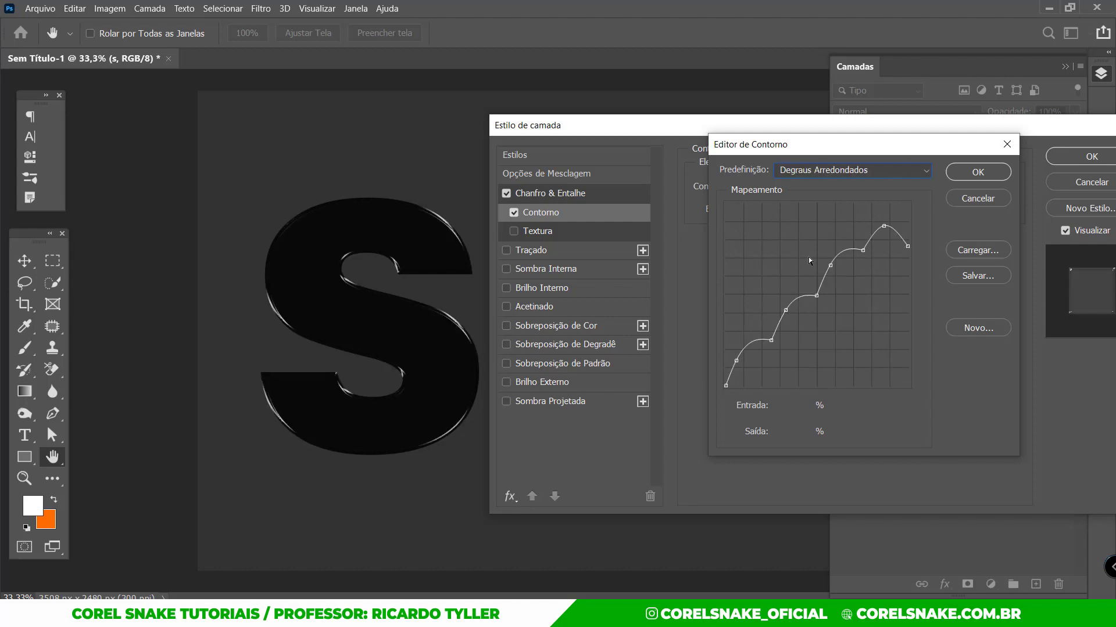
key("Down")
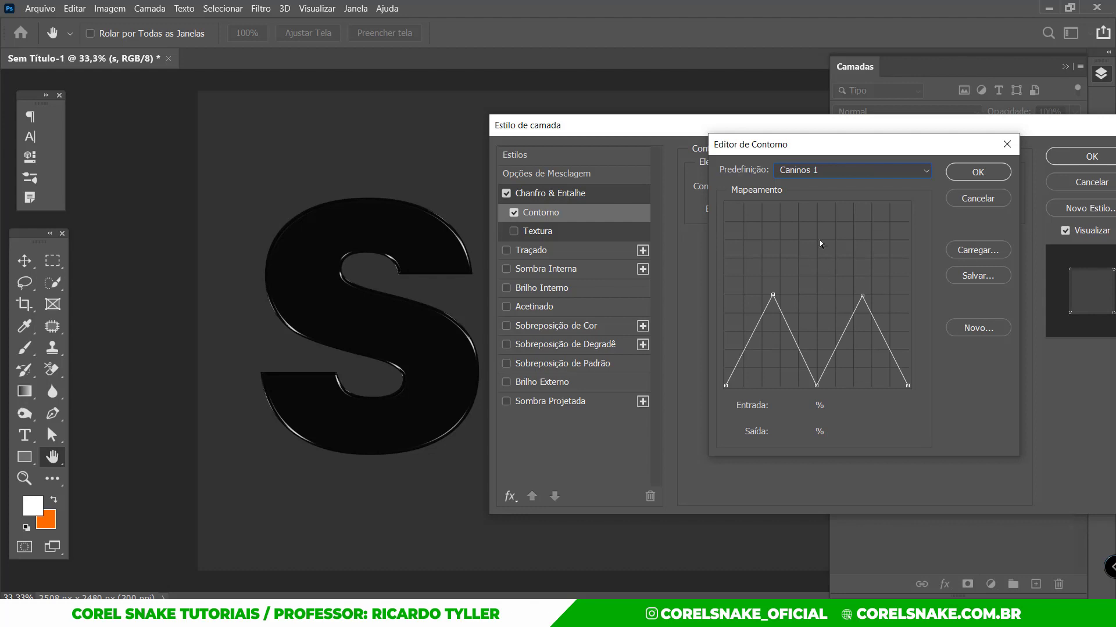
Step: Switch to the Linear contour, bend it concave to a 66%/31% point, and confirm
left_click(809, 171)
left_click(796, 235)
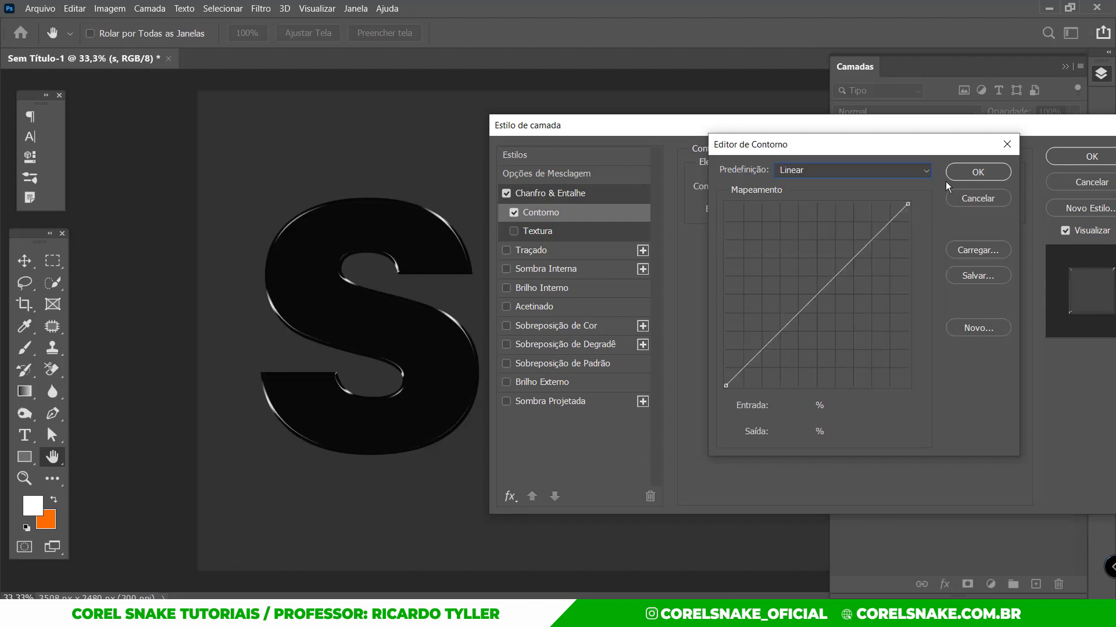
mouse_move(828, 283)
left_mouse_down()
mouse_move(830, 297)
mouse_move(806, 283)
mouse_move(847, 330)
left_mouse_up()
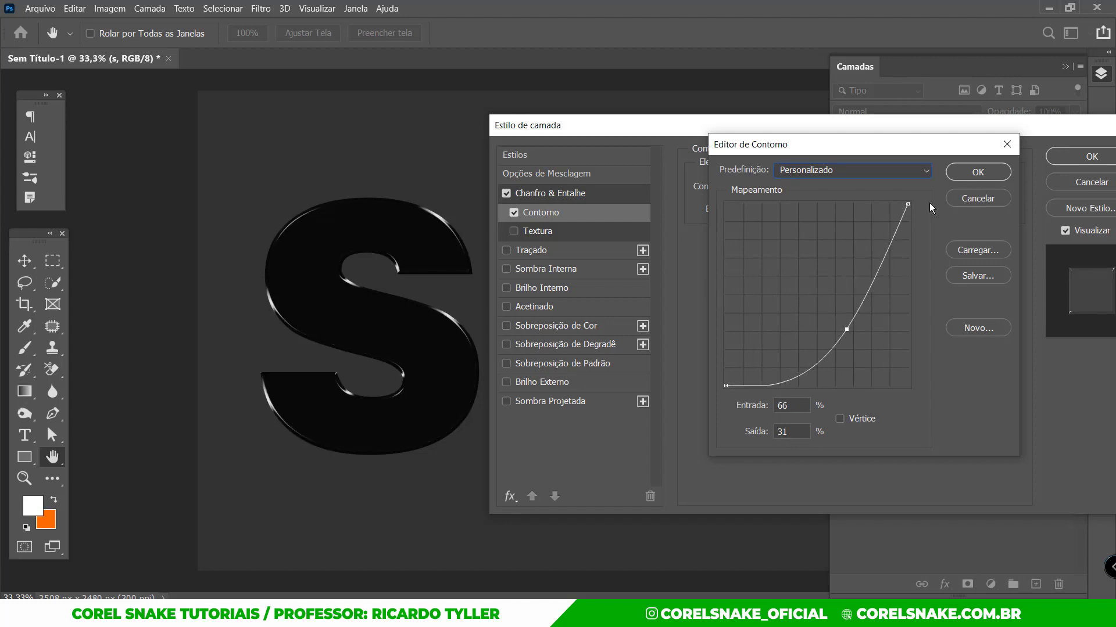
left_click(962, 169)
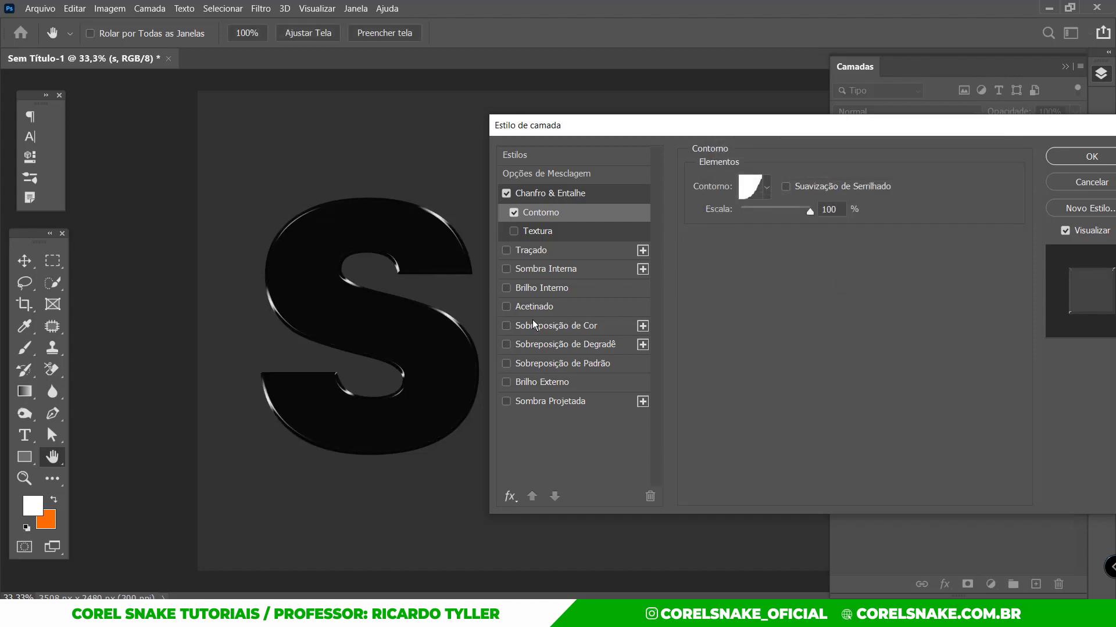
Step: Set the contour range to 86% and enable Inner Glow in Sobrepor mode
mouse_move(809, 210)
left_mouse_down()
mouse_move(742, 218)
mouse_move(802, 217)
left_mouse_up()
left_click(554, 293)
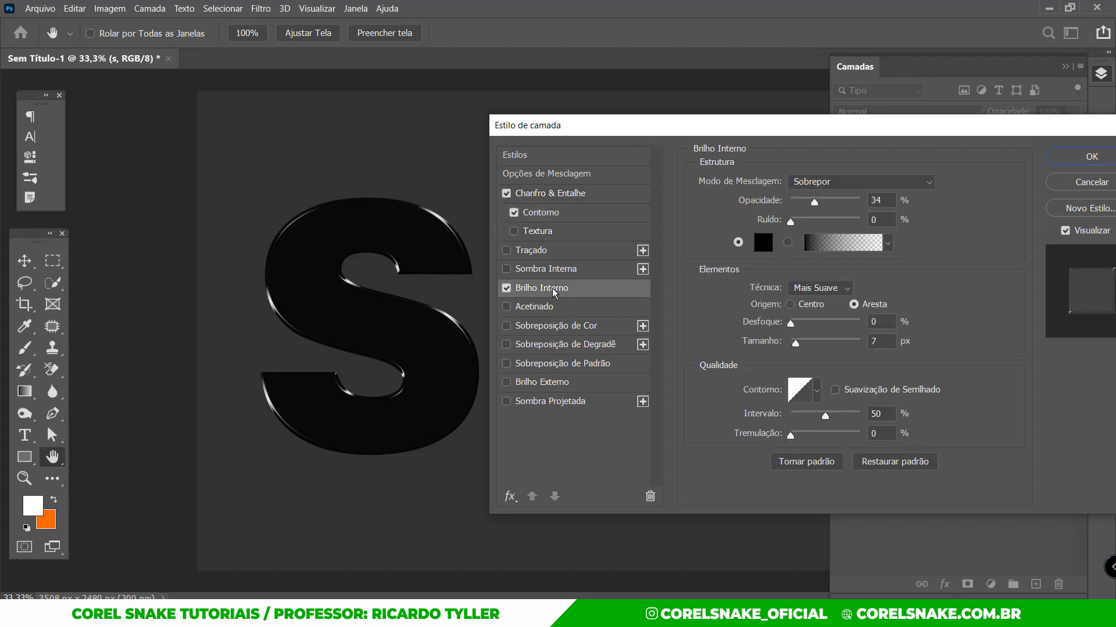
left_click(839, 187)
left_click_drag(815, 204, 835, 204)
left_click(835, 205)
Step: Make the inner glow black (#000000) at 60% opacity
left_click(761, 249)
type("000000")
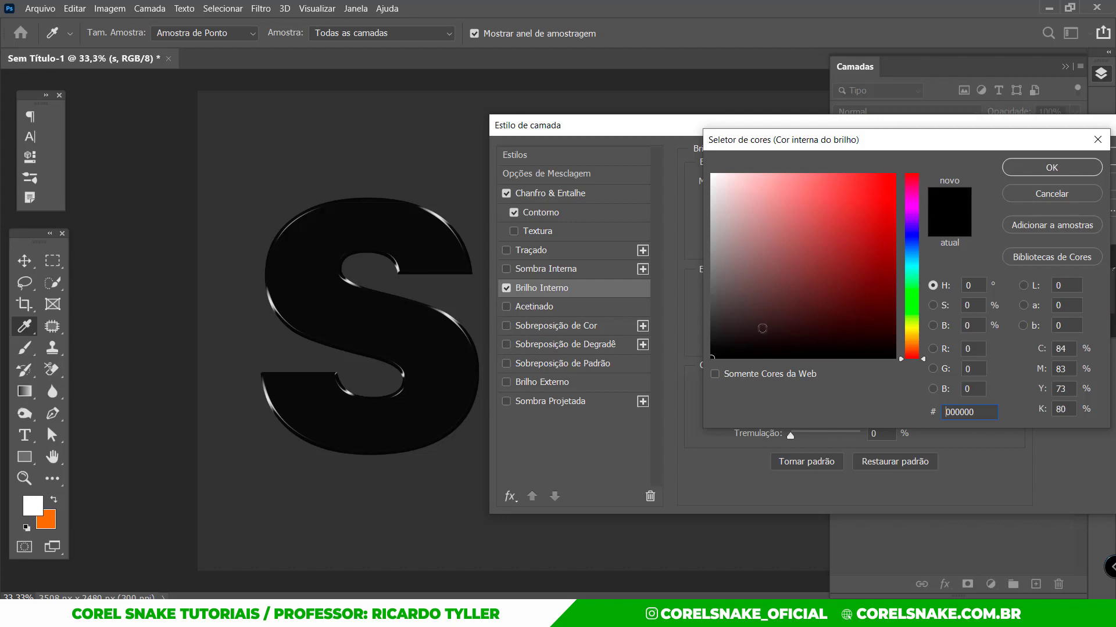
left_click(1018, 172)
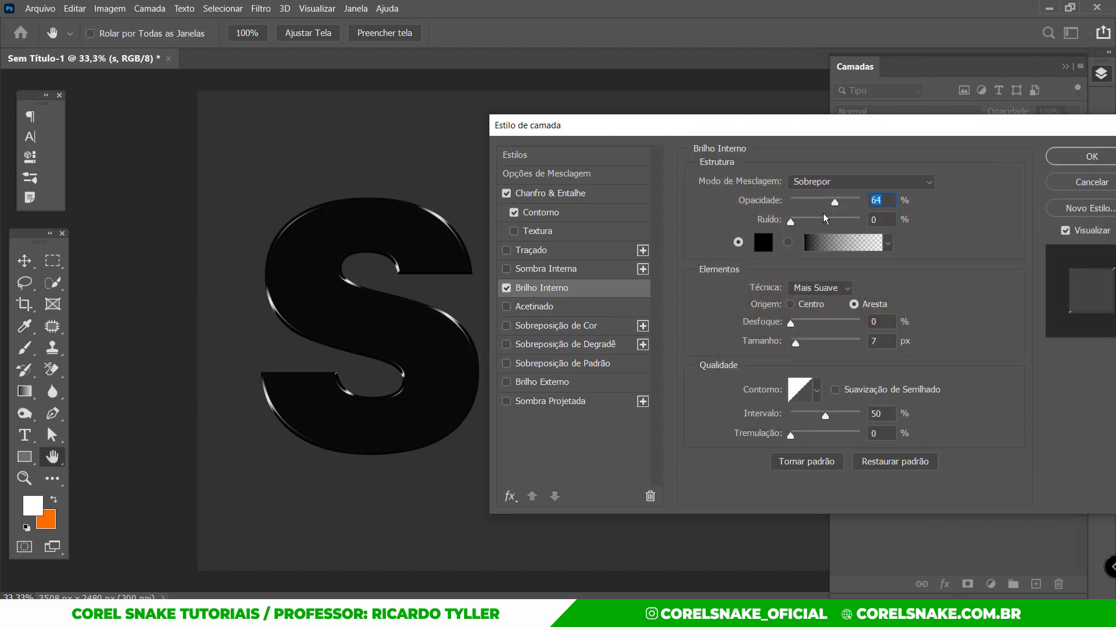
left_click_drag(834, 204, 832, 203)
left_click_drag(1014, 132, 850, 130)
Step: Apply the S's layer style and add a gradient fill layer above Preenchimento de Cor 1
left_click(924, 154)
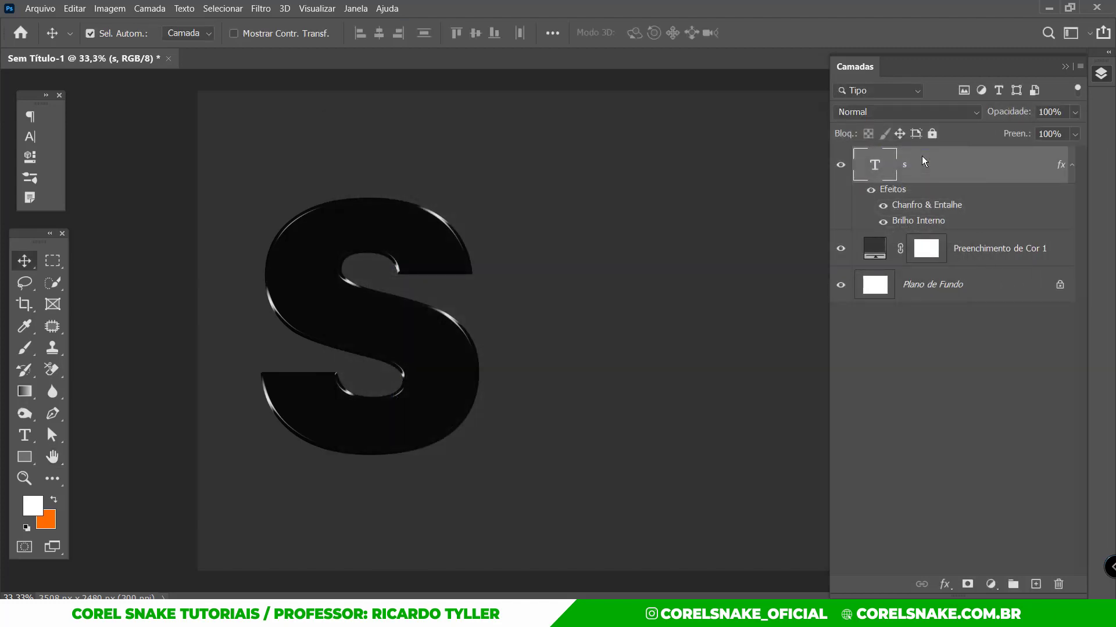
left_click(962, 251)
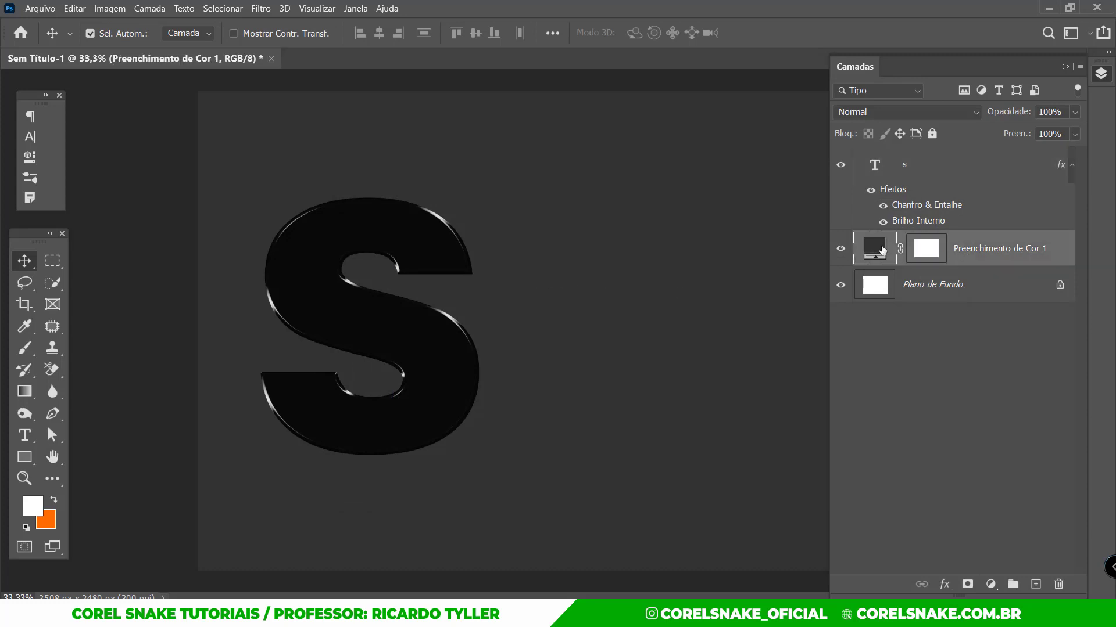
left_click(990, 584)
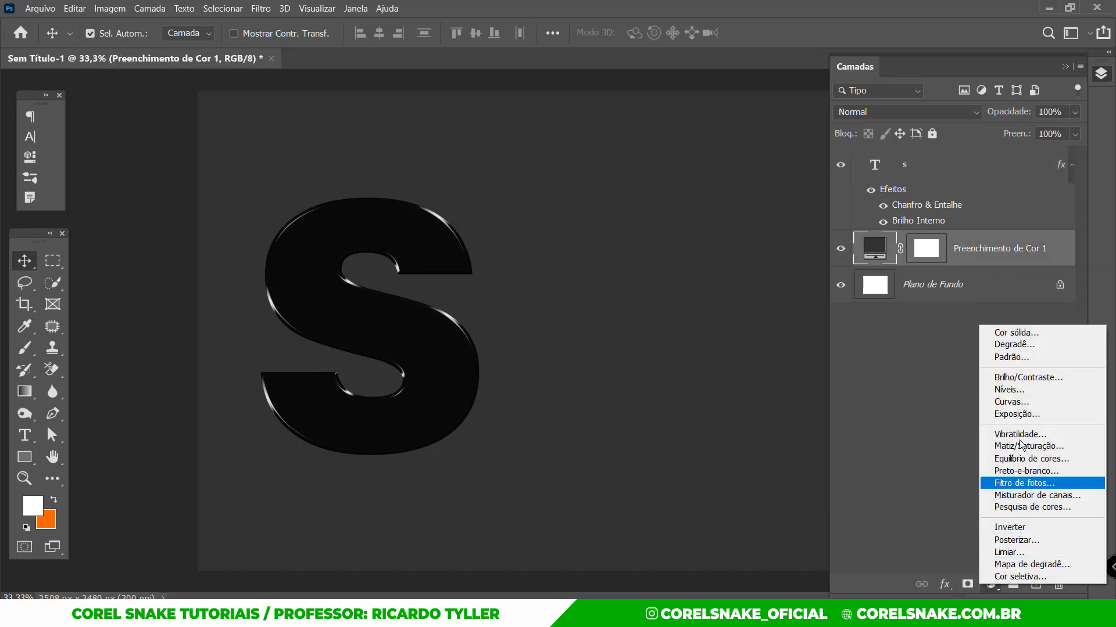
left_click(1041, 344)
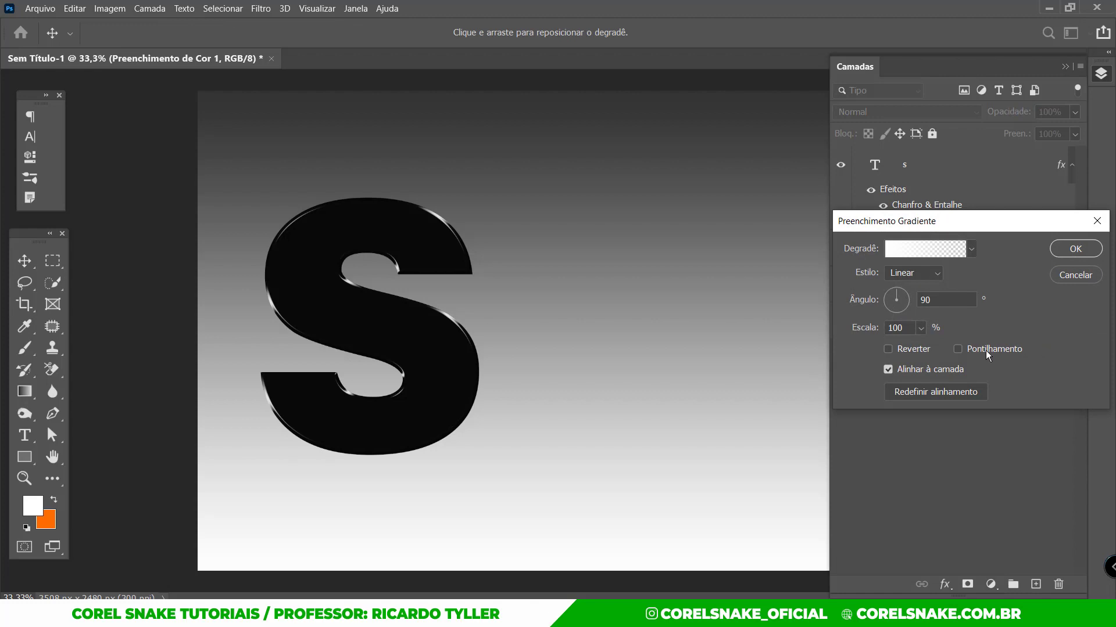
left_click(954, 250)
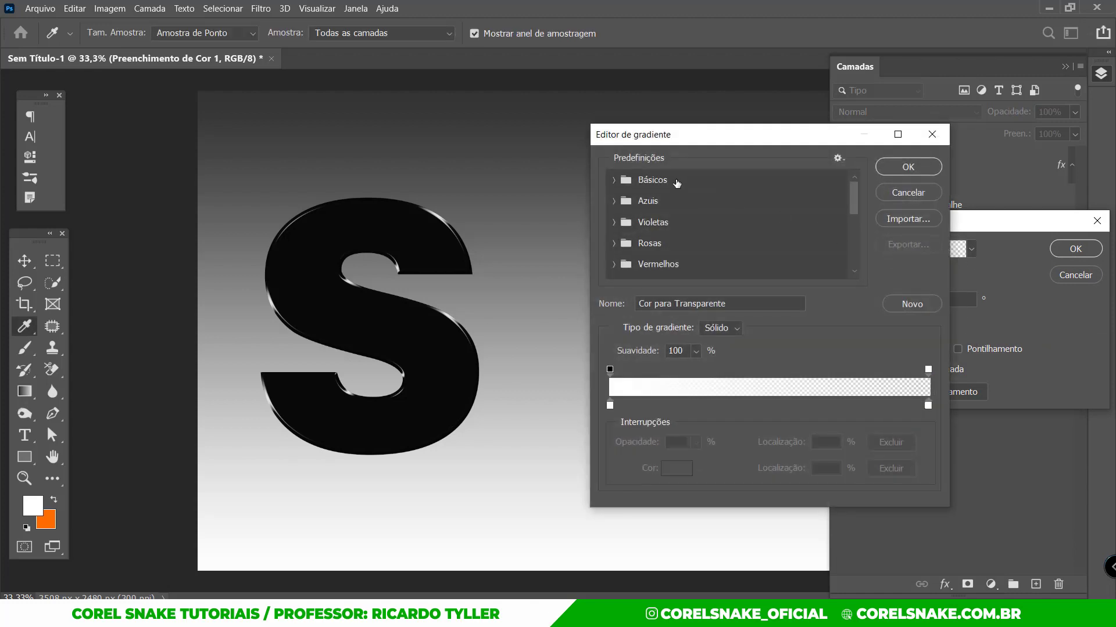
left_click(935, 138)
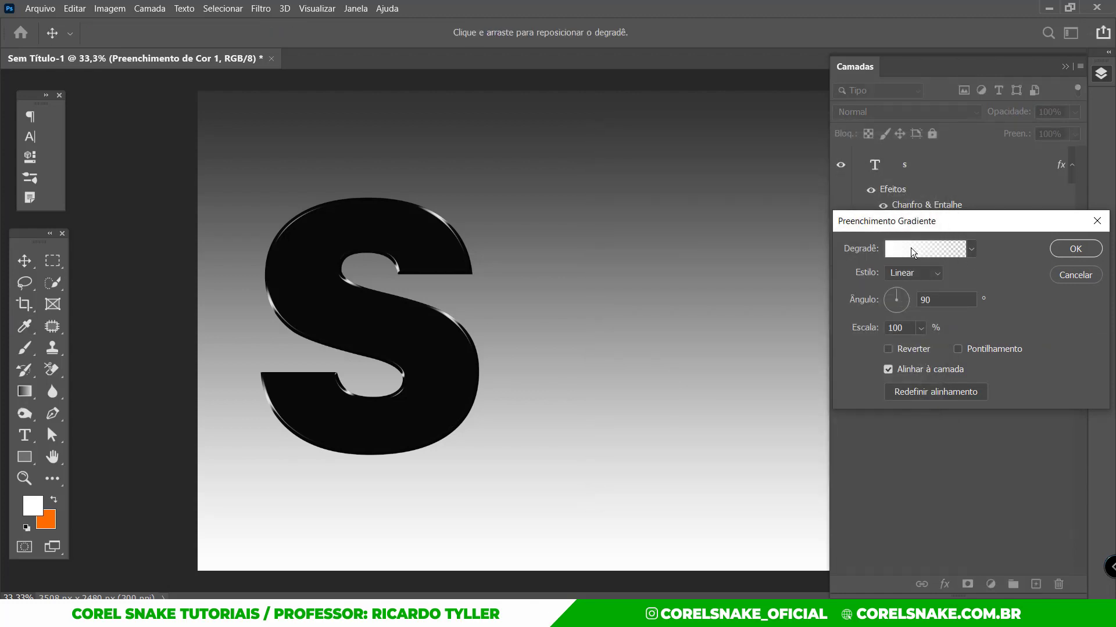
left_click(911, 248)
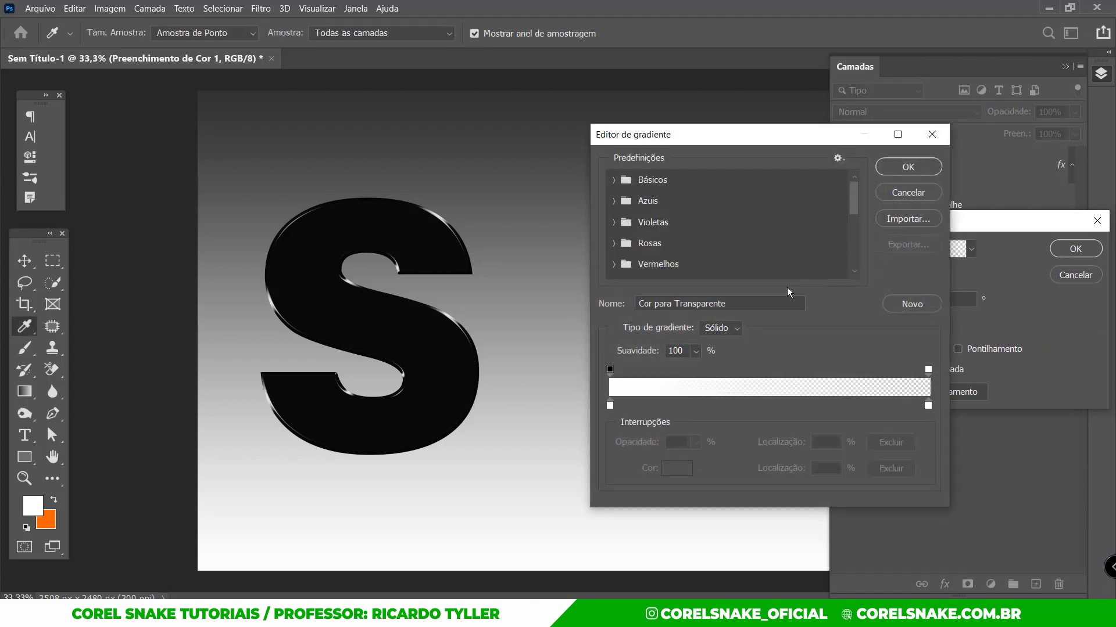
Step: Choose the blue-to-purple Azul_22 gradient from the Azuis presets and confirm it
left_click(614, 180)
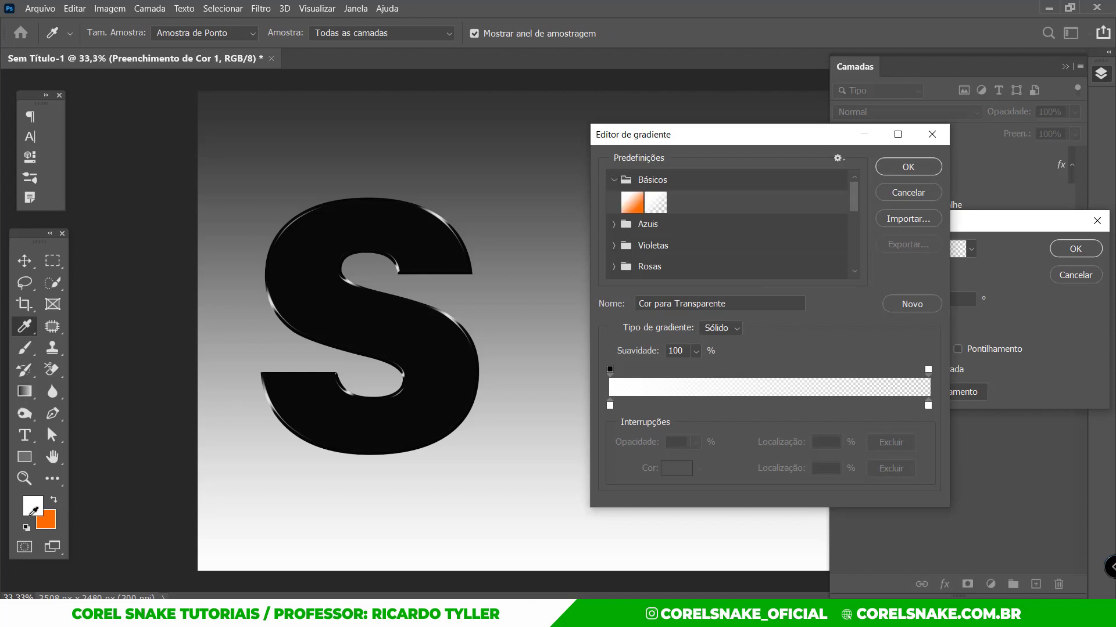
left_click(614, 180)
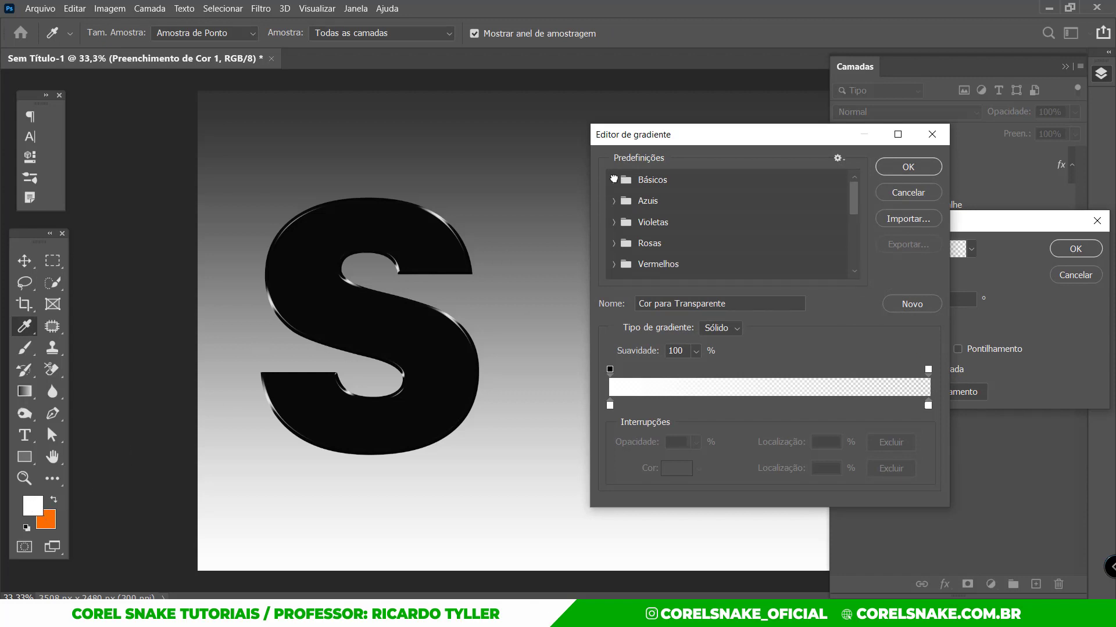
left_click(617, 200)
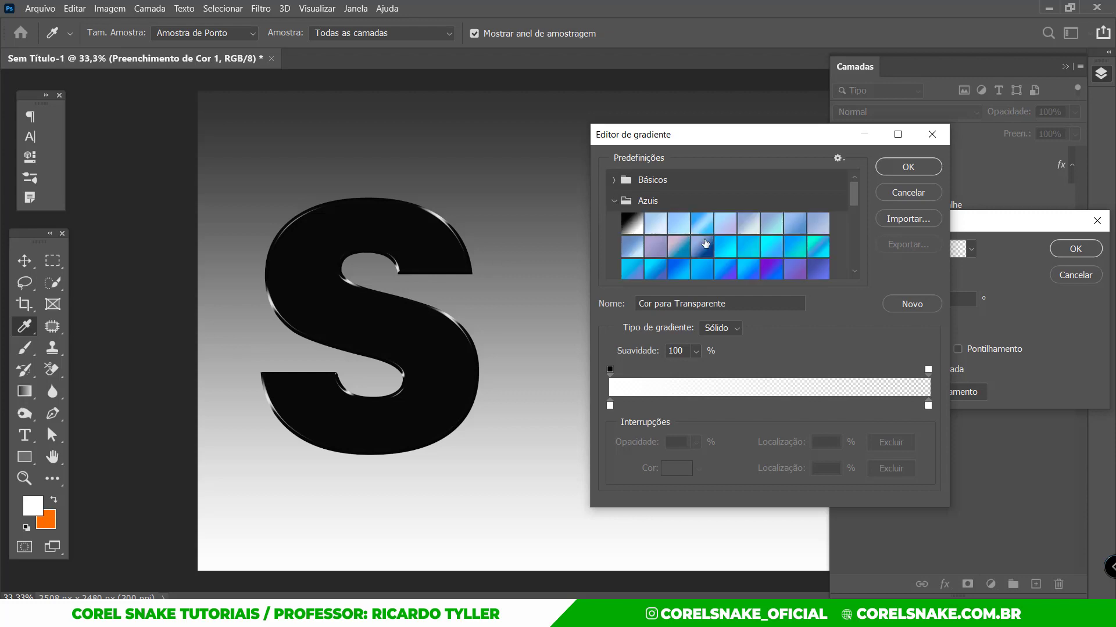
scroll(706, 244, "down", 1)
scroll(705, 247, "down", 1)
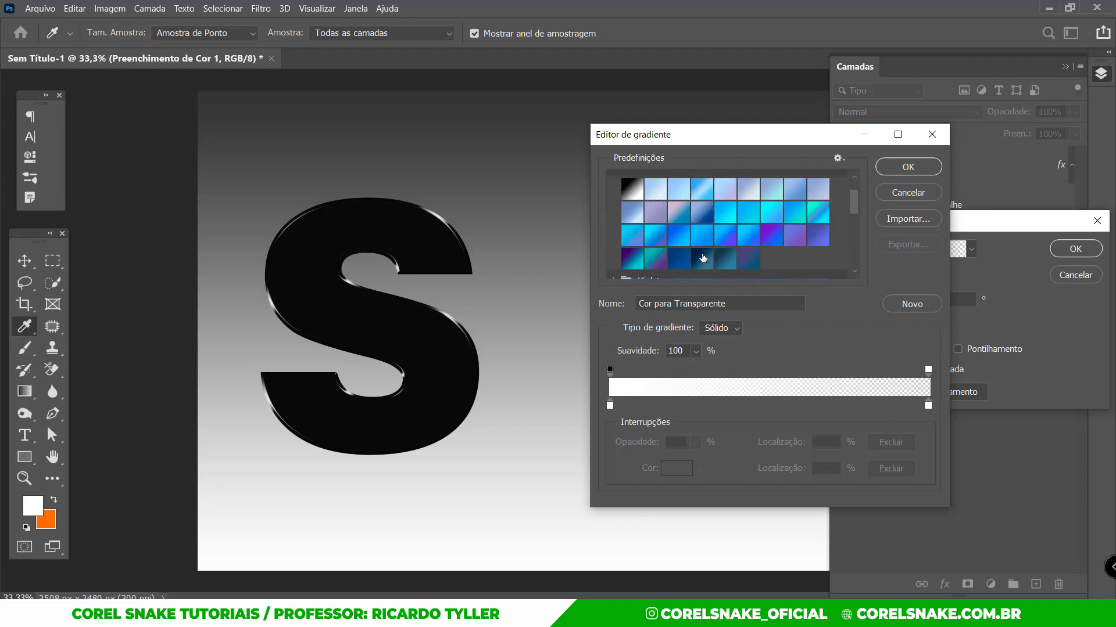
left_click(726, 241)
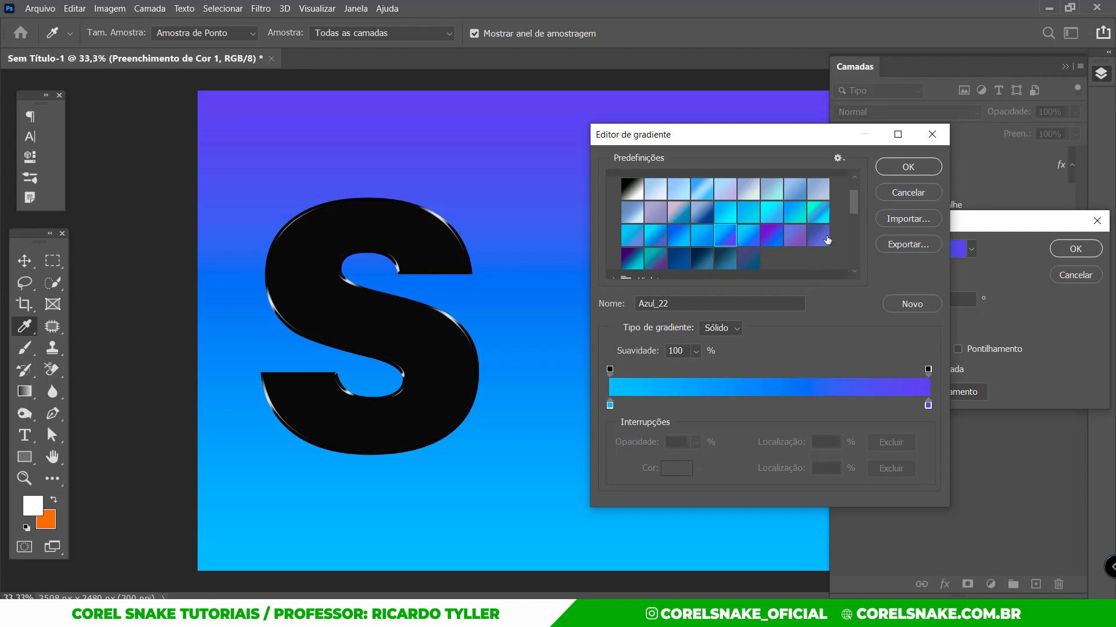
left_click(906, 167)
Step: Set the gradient fill angle to -136,56°
left_click(905, 297)
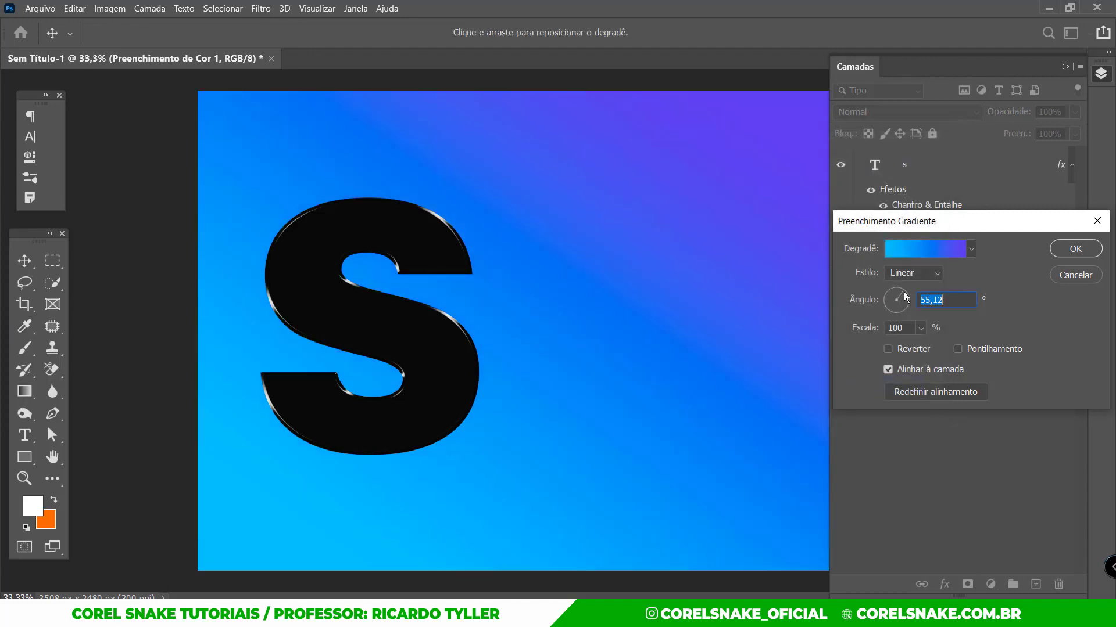
left_click(906, 297)
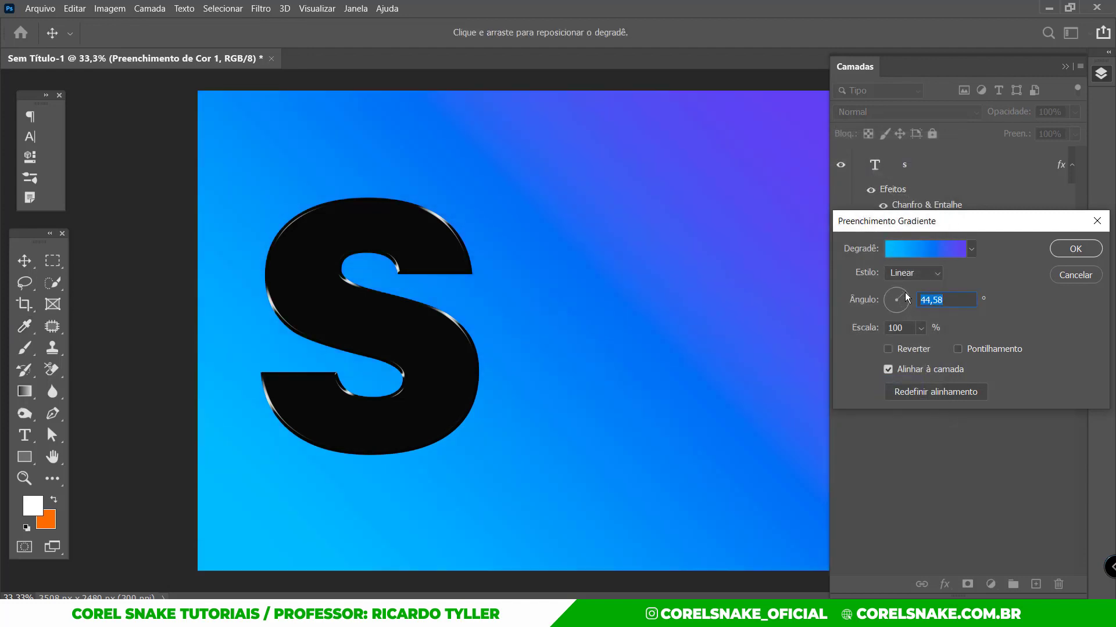
left_click(887, 309)
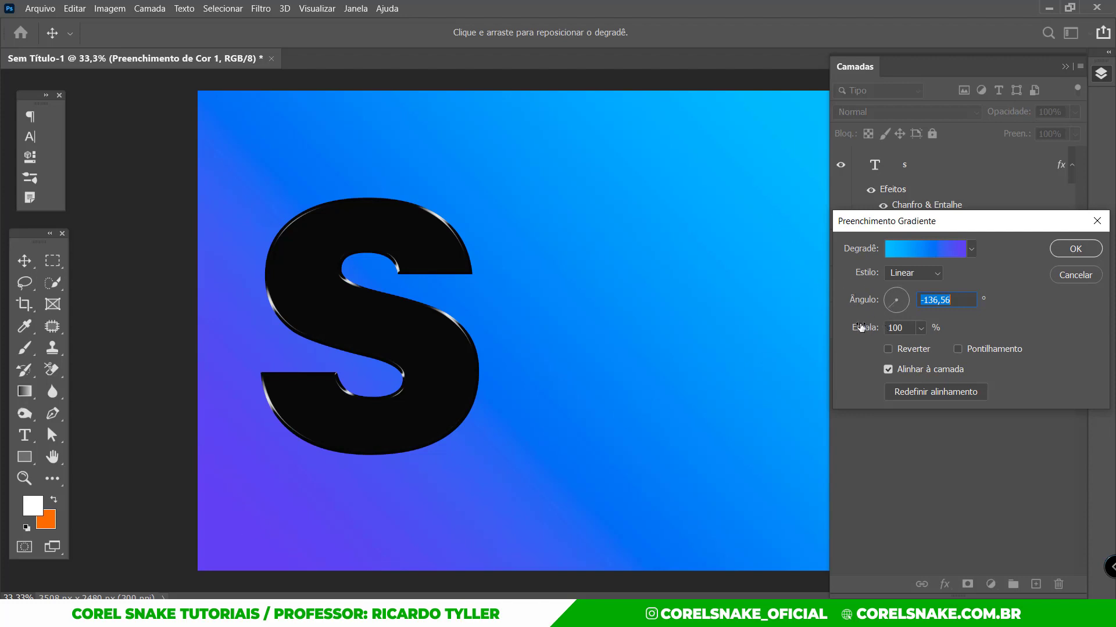
Step: Swap in the cyan-to-blue Azul_23 preset and create the gradient fill layer
left_click(907, 253)
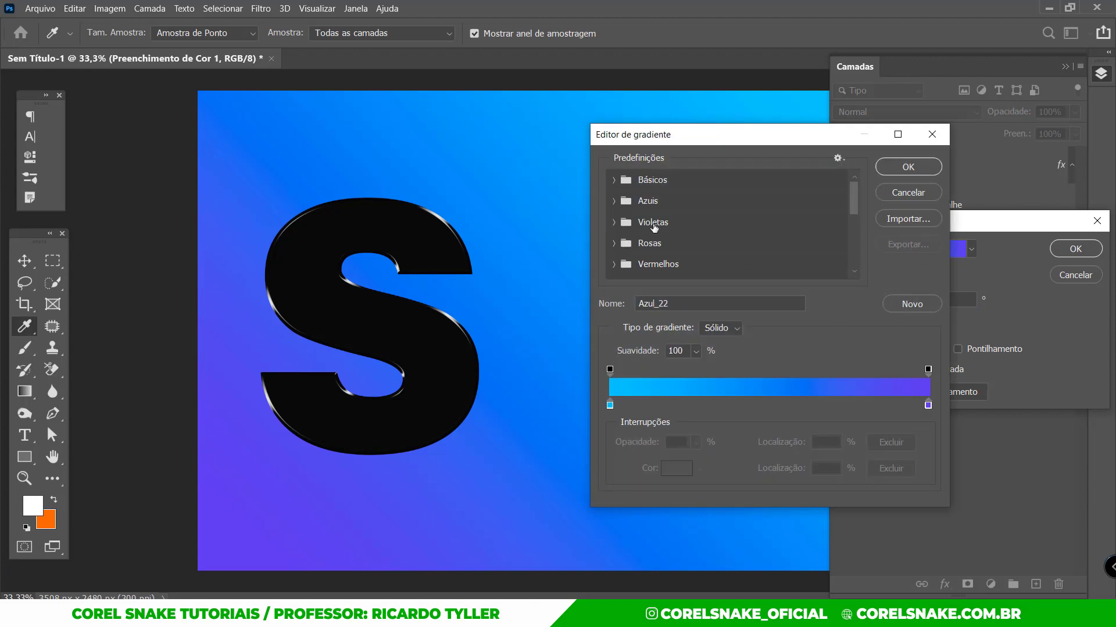
left_click(615, 201)
scroll(706, 251, "down", 2)
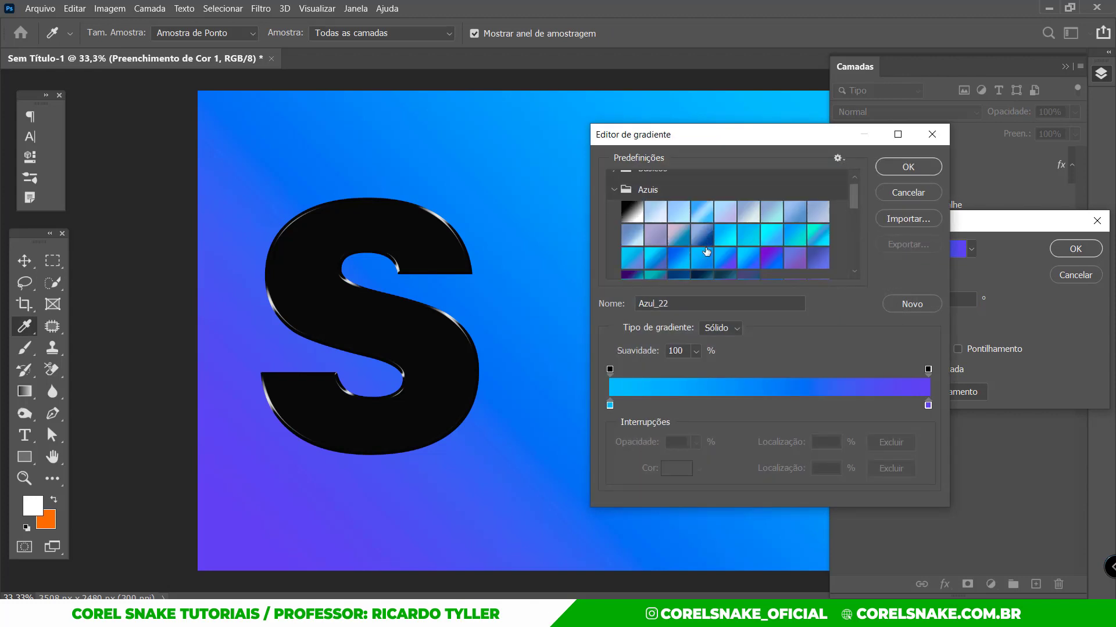
left_click(748, 246)
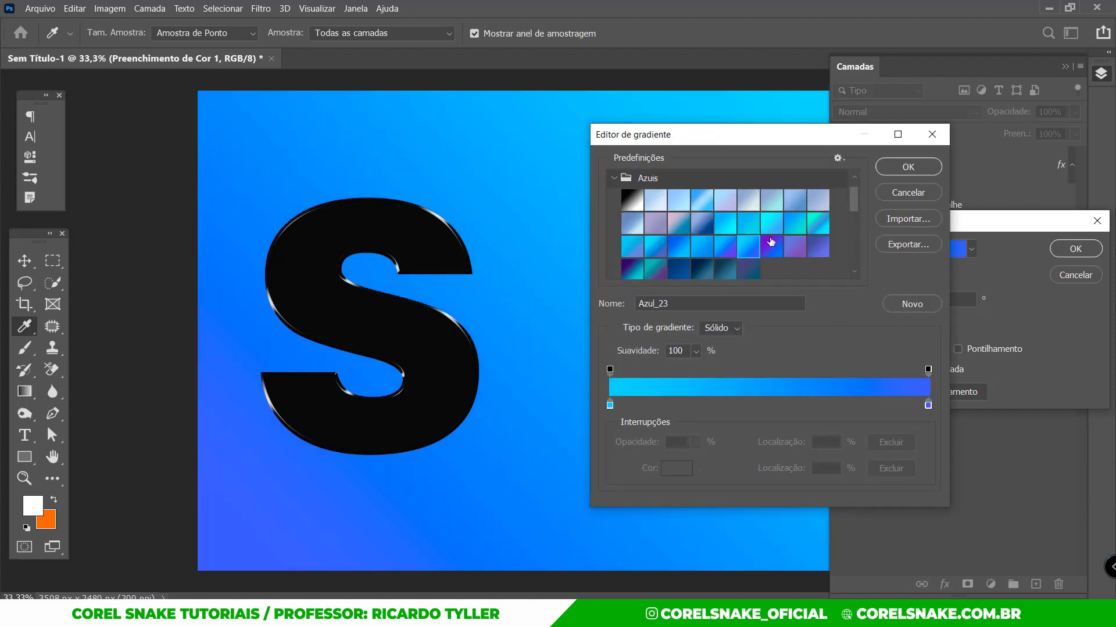
left_click(909, 168)
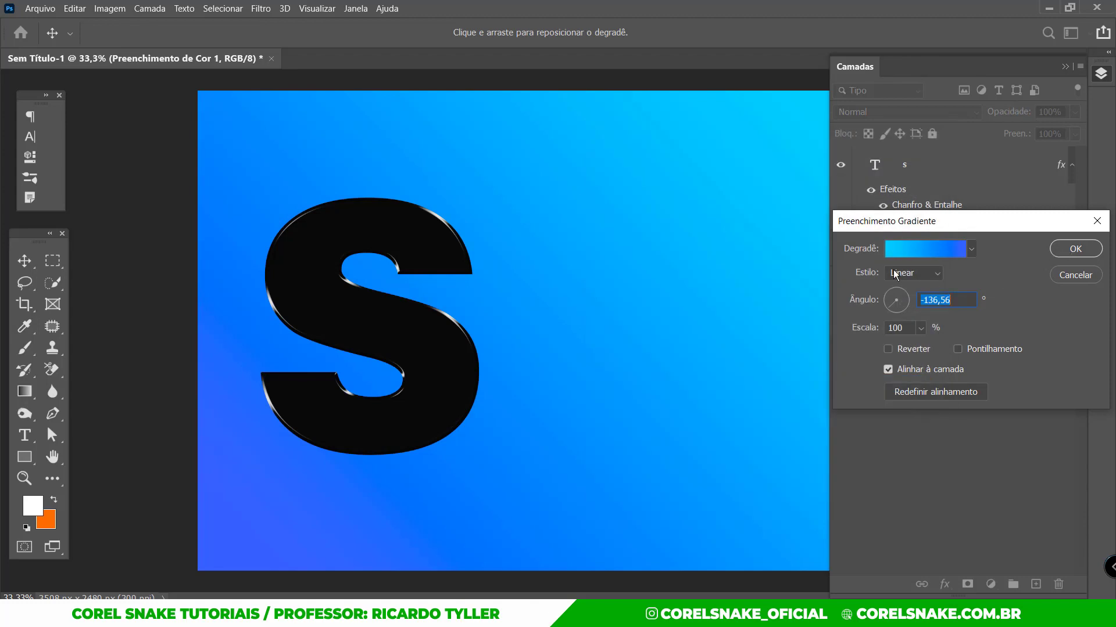
left_click(1072, 251)
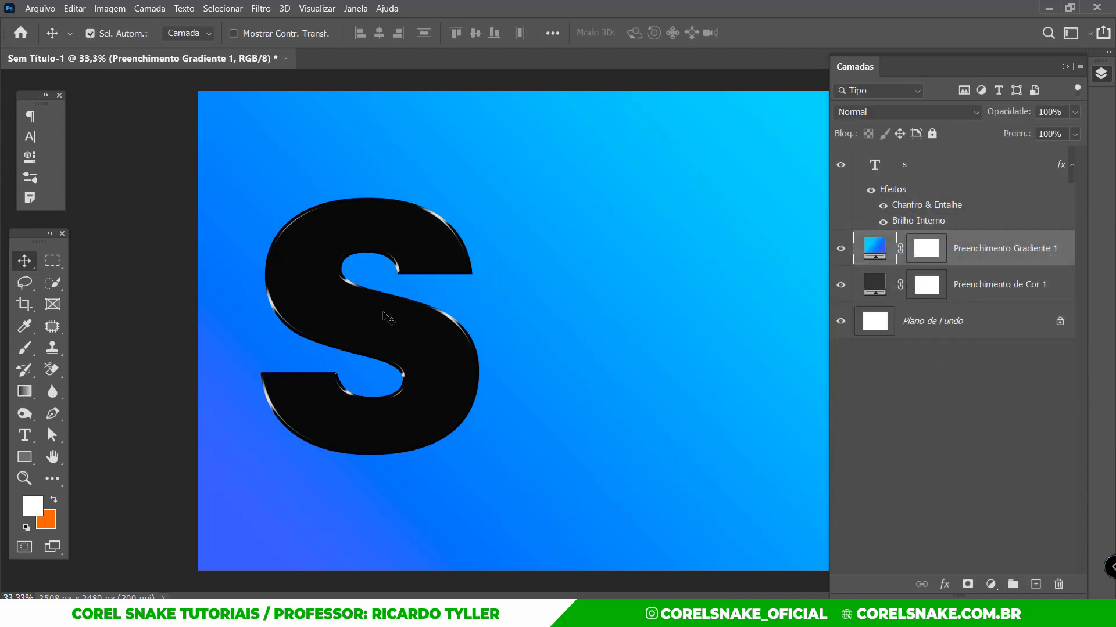
Step: Centre the S and set its layer opacity to 99% and fill to 0%
left_click_drag(391, 316, 552, 315)
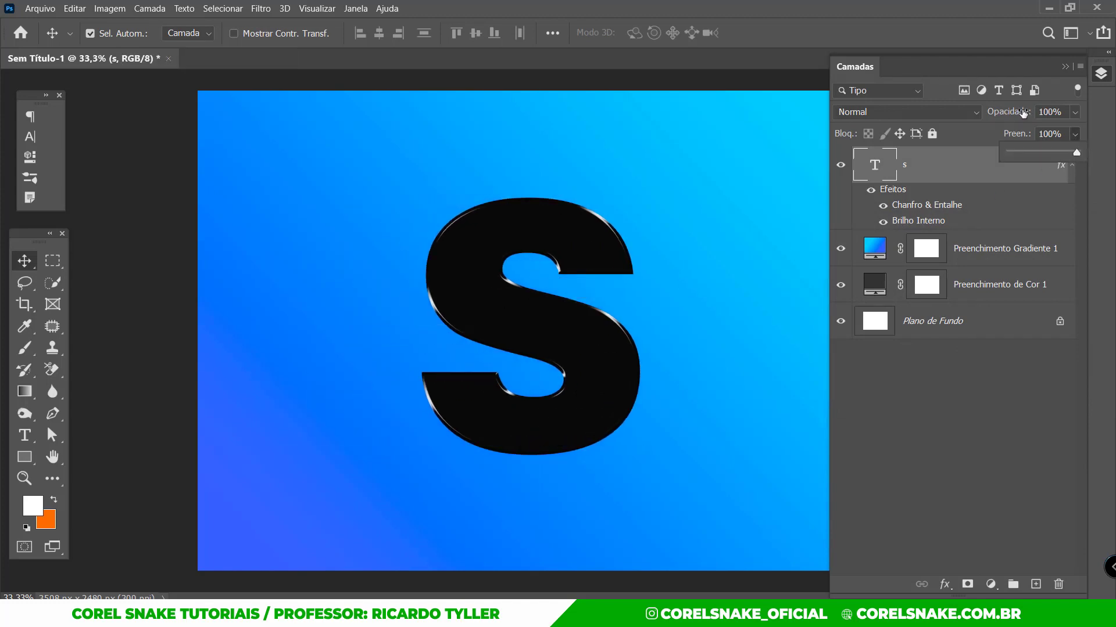
left_click(1022, 114)
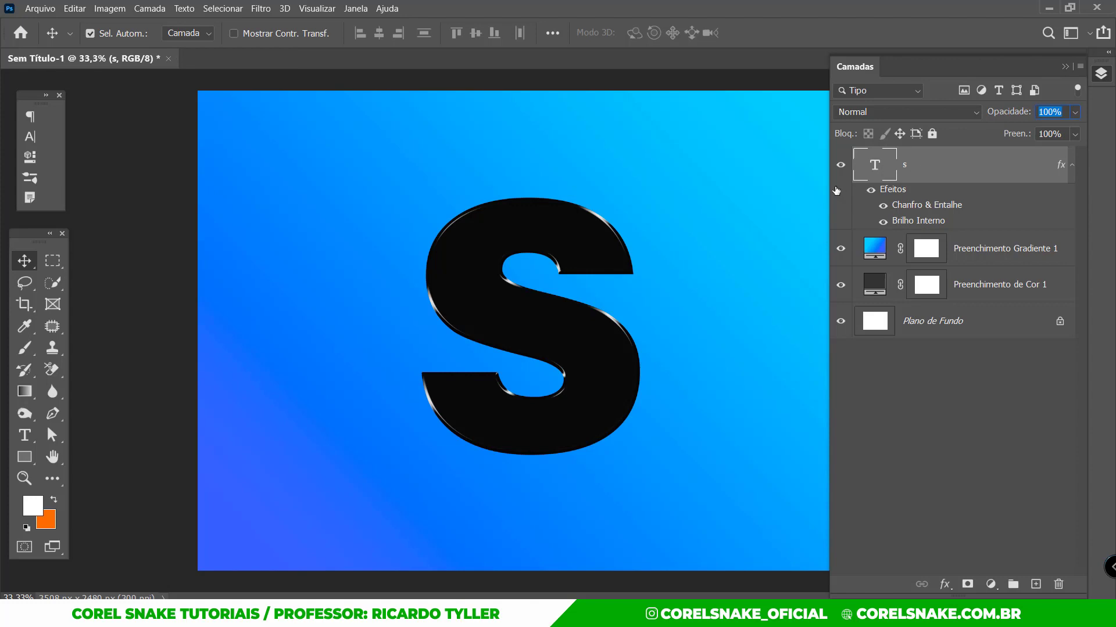
mouse_move(1074, 116)
left_mouse_down()
mouse_move(1028, 168)
mouse_move(1076, 155)
mouse_move(1075, 113)
left_mouse_up()
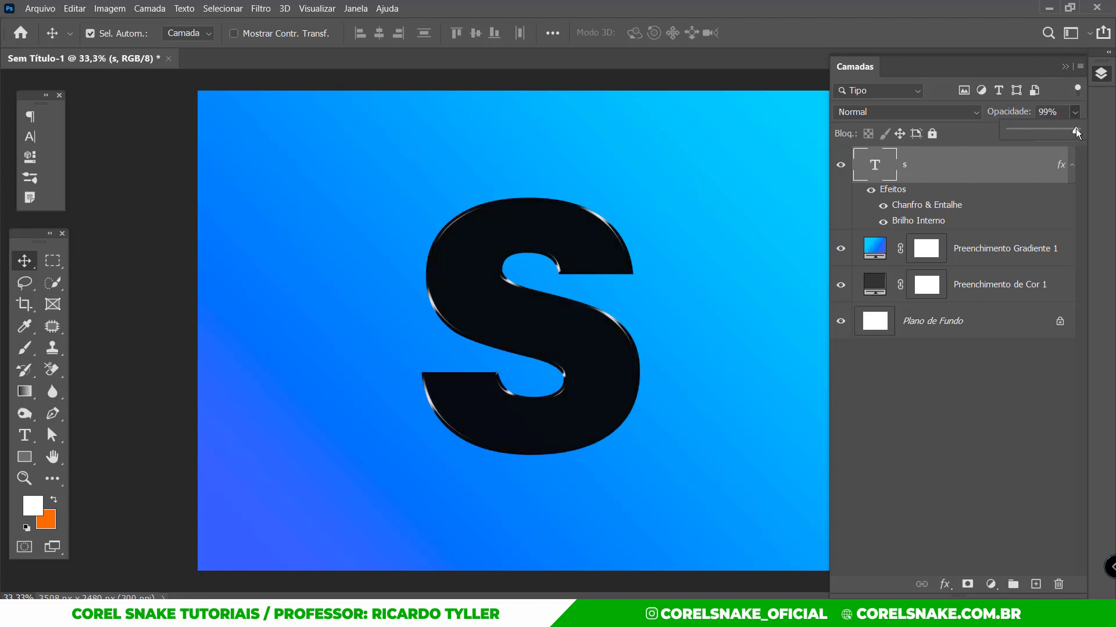
left_click(1010, 400)
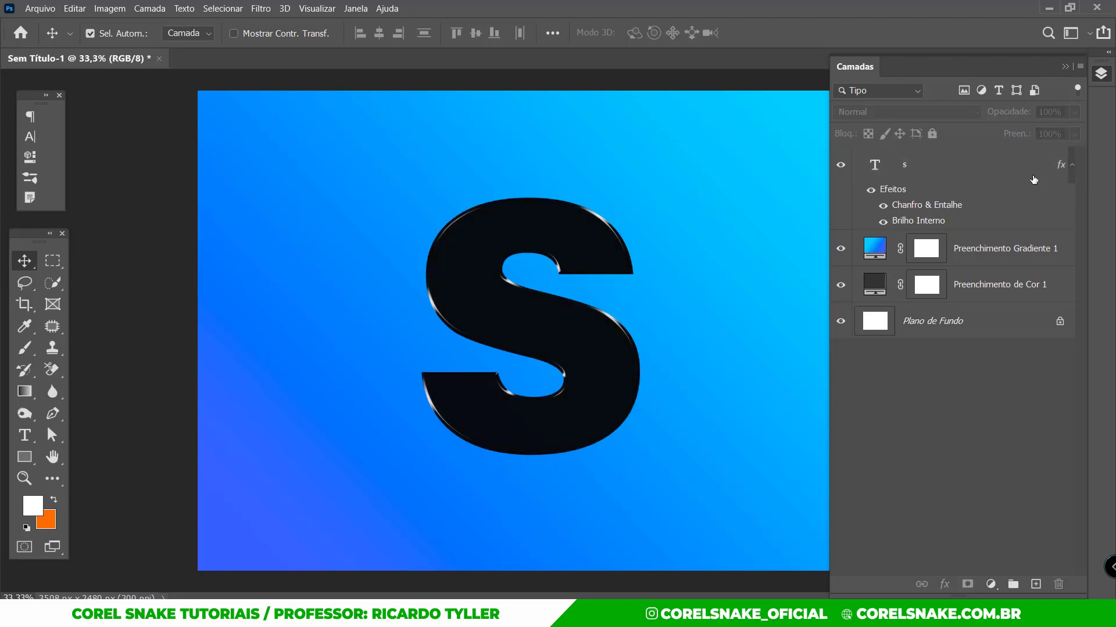
left_click(967, 219)
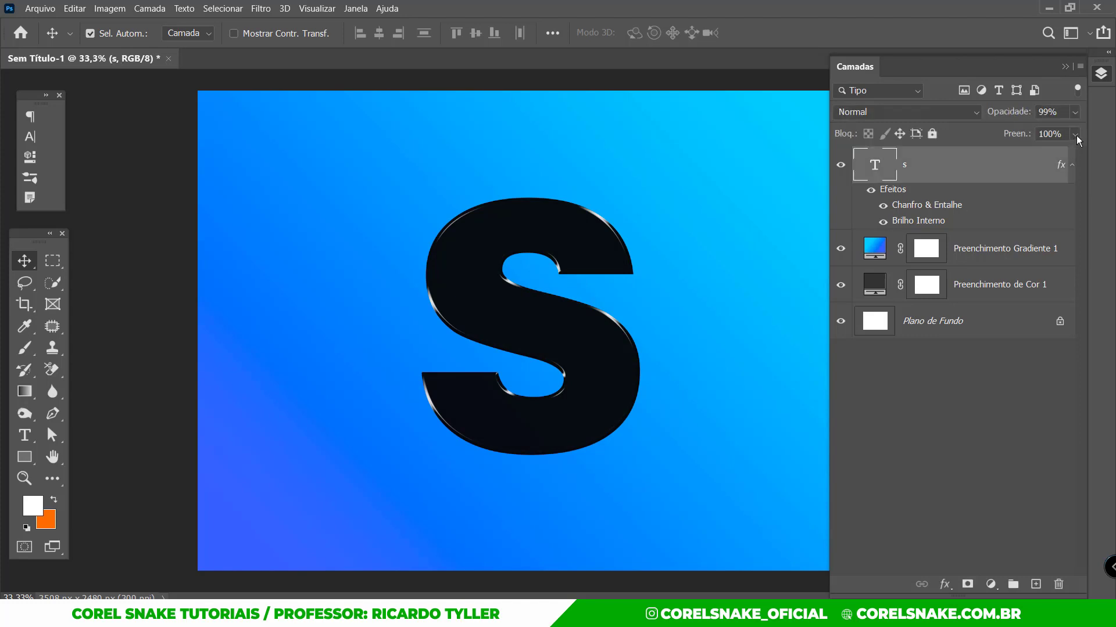
left_click(1075, 135)
left_click_drag(1039, 157, 1015, 159)
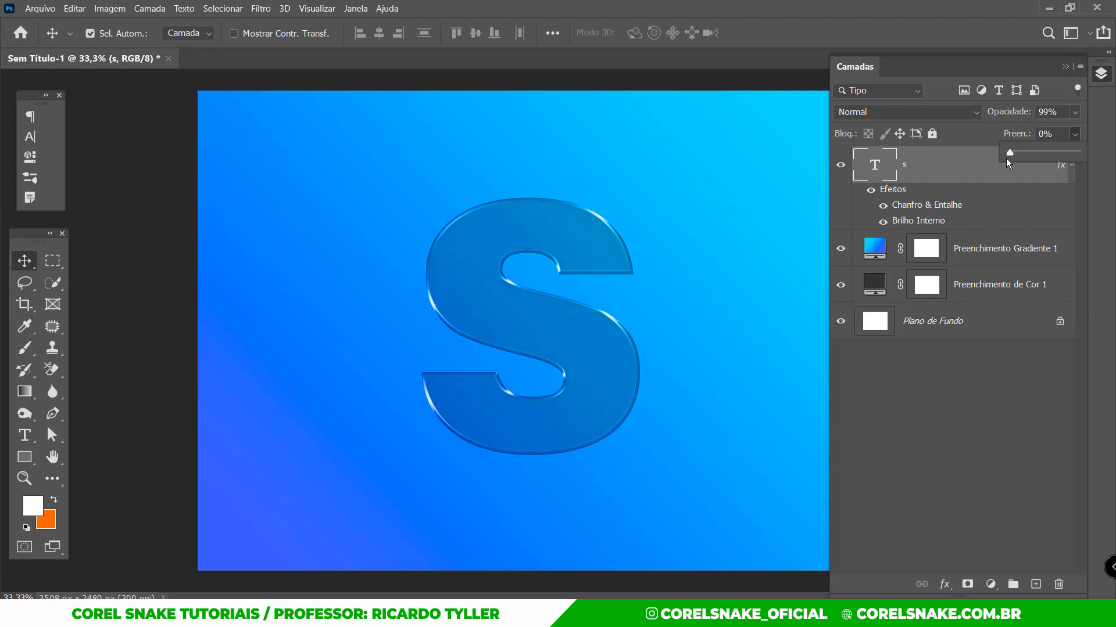
left_click(975, 448)
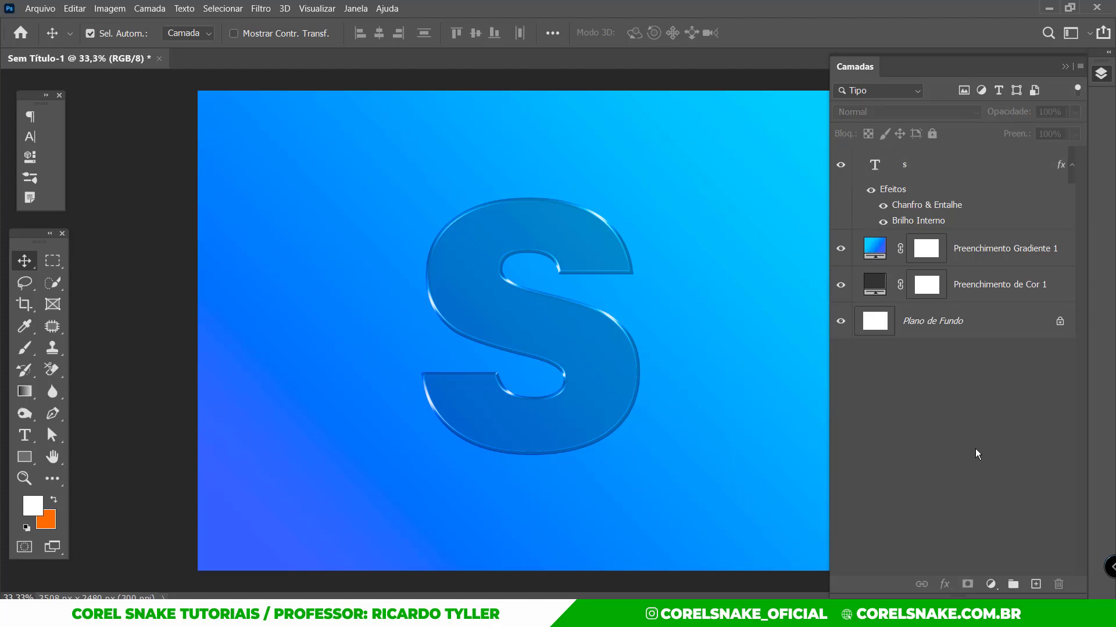
Step: Shrink the S to 73,80%, recentre it, and open its text for editing
left_click(599, 362)
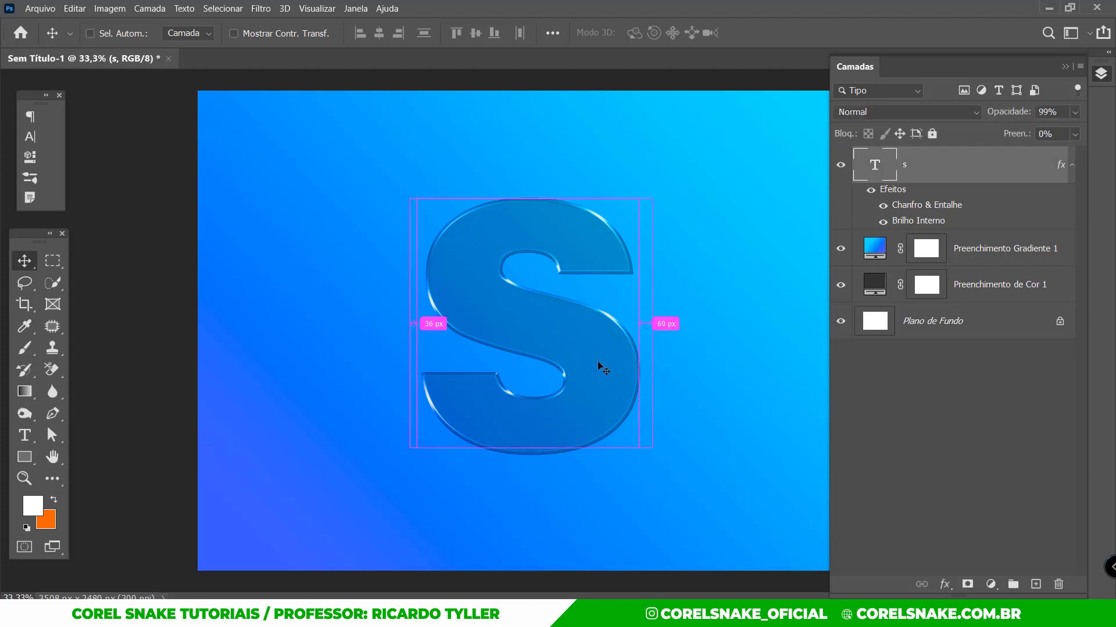
key("ctrl+t")
left_click_drag(656, 158, 625, 217)
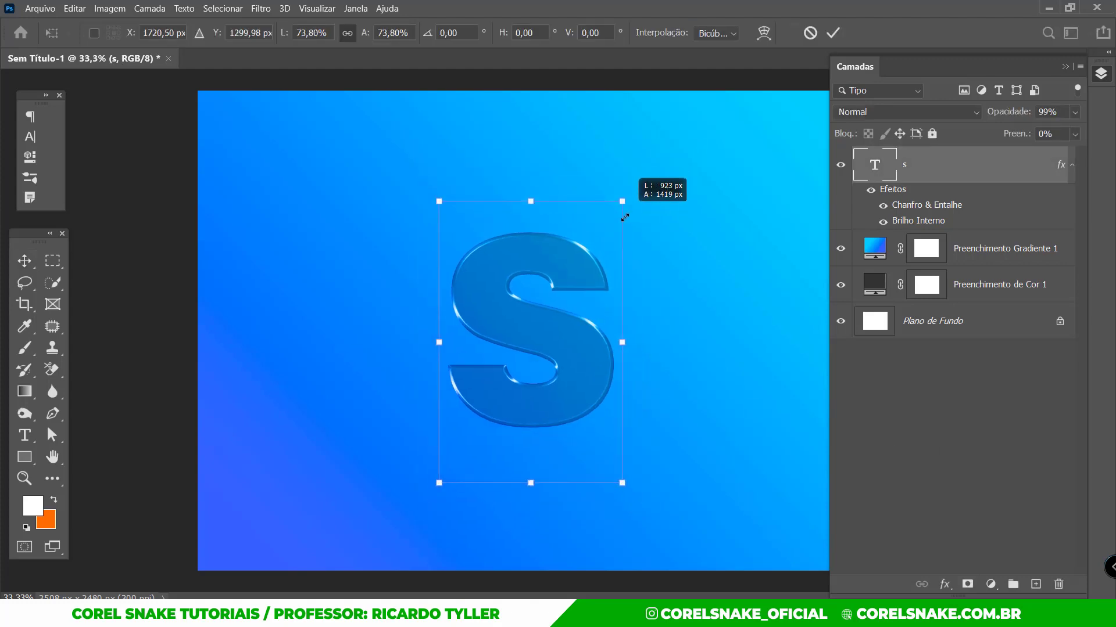
key("Return")
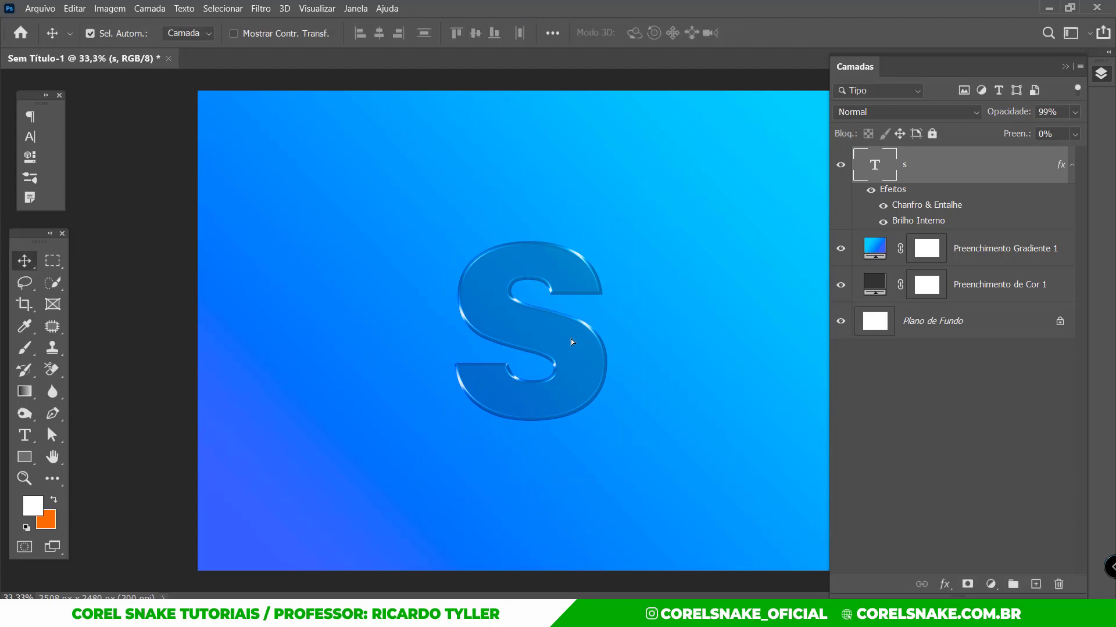
left_click_drag(584, 342, 515, 342)
double_click(516, 341)
Step: Replace the letter with 'sd' and position the SD text on the canvas
key("BackSpace")
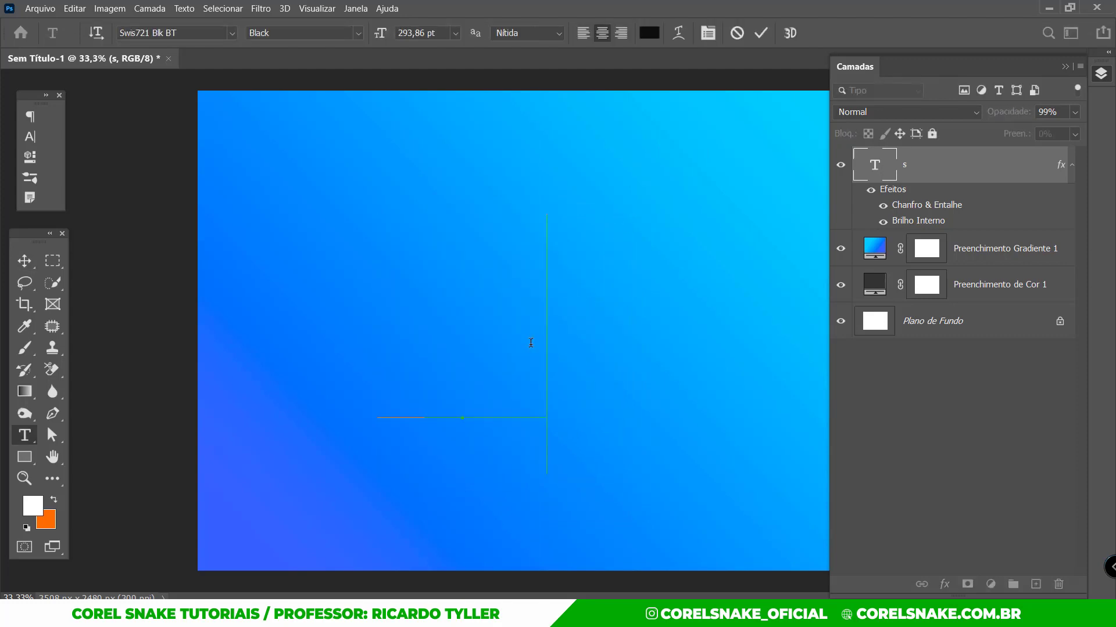
type("sd")
left_click(23, 261)
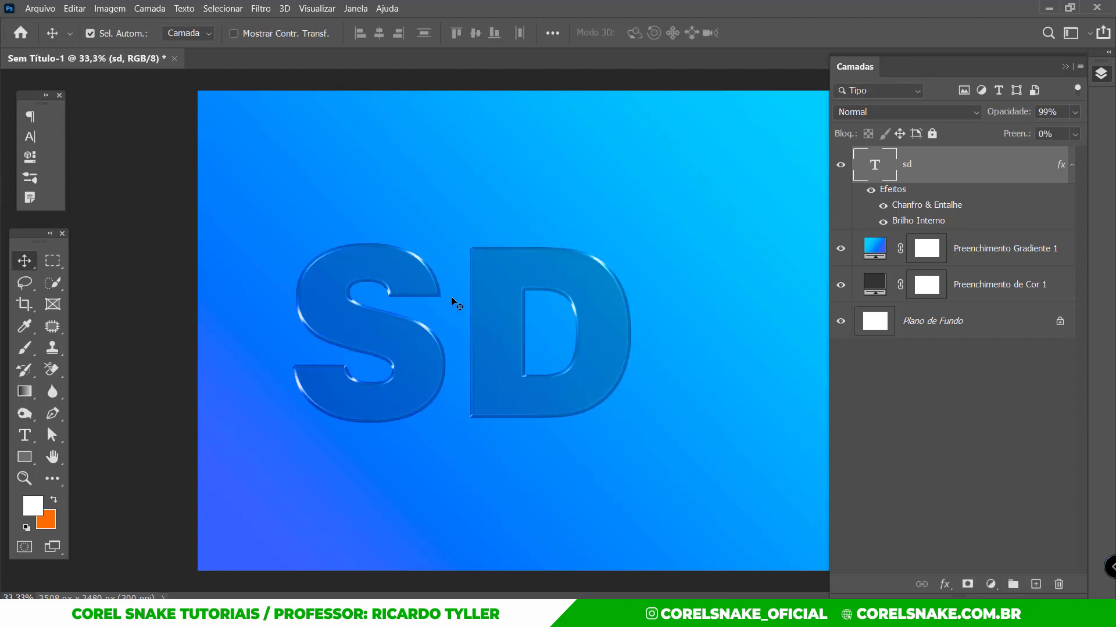
left_click_drag(528, 300, 569, 284)
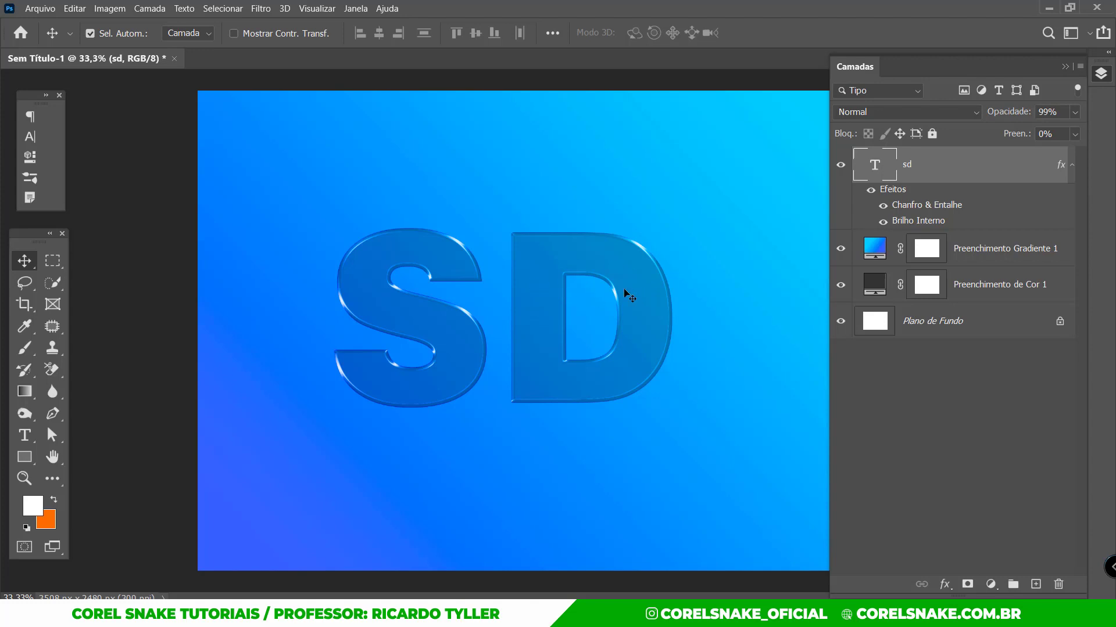
Step: Undo back to the single glassy S and move it to the canvas centre
scroll(438, 252, "up", 3)
scroll(438, 260, "up", 3)
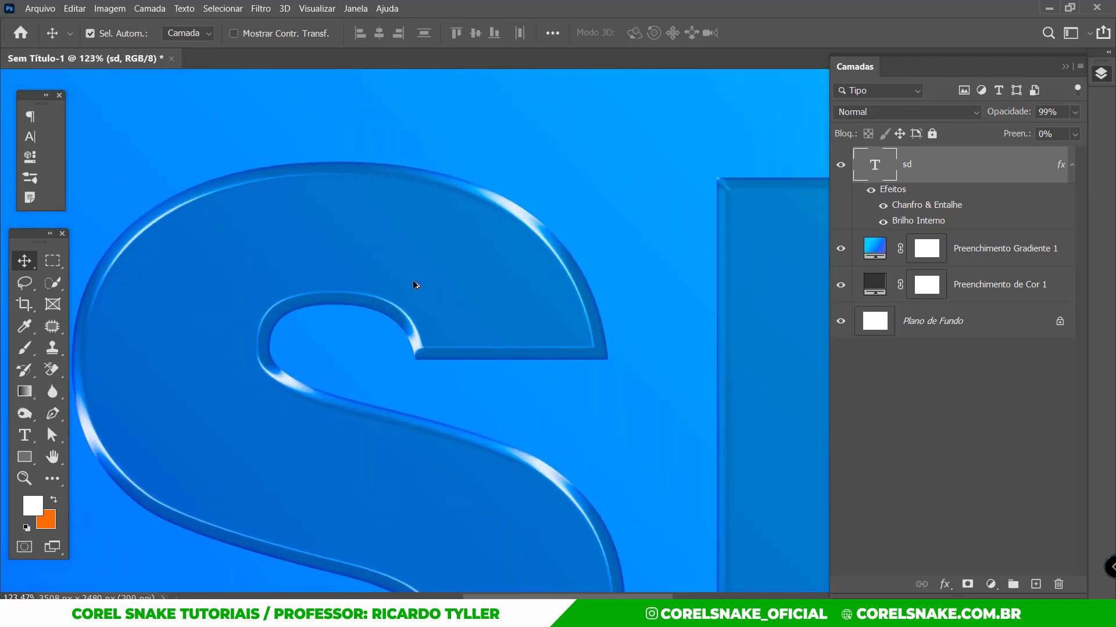
scroll(413, 285, "down", 2)
scroll(413, 284, "down", 3)
scroll(413, 252, "down", 1)
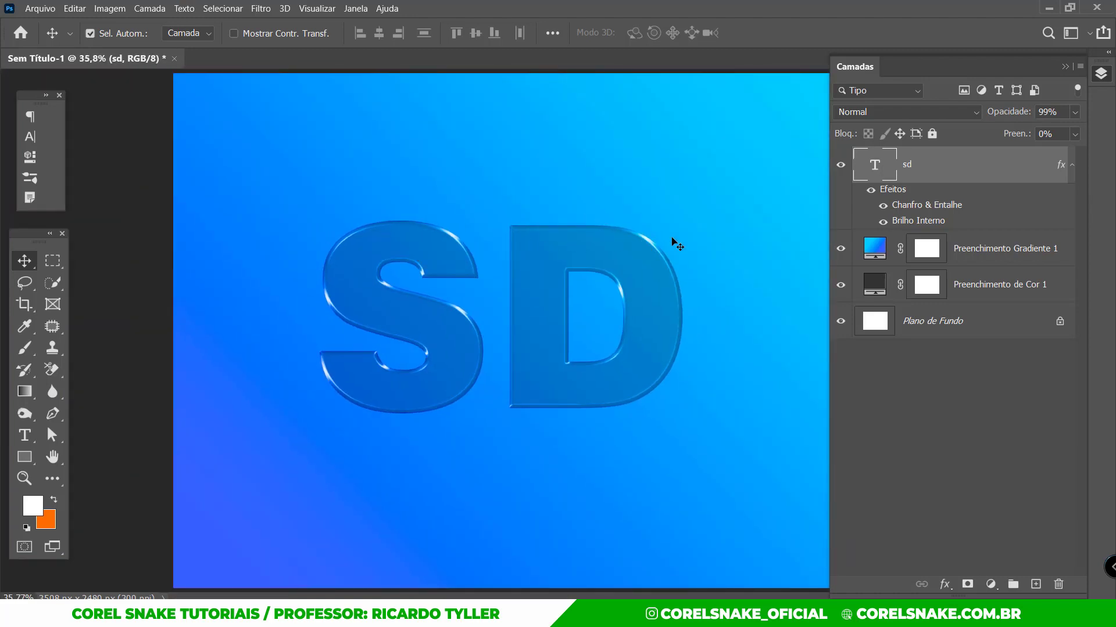
key("ctrl+z")
key("ctrl+z")
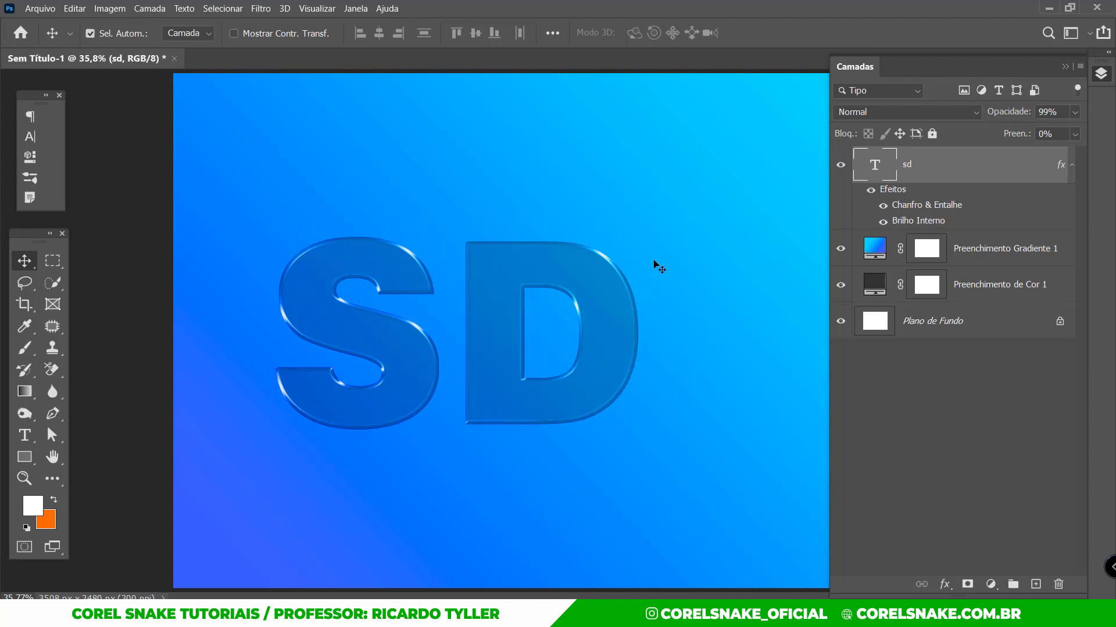
key("ctrl+z")
left_click_drag(544, 297, 611, 297)
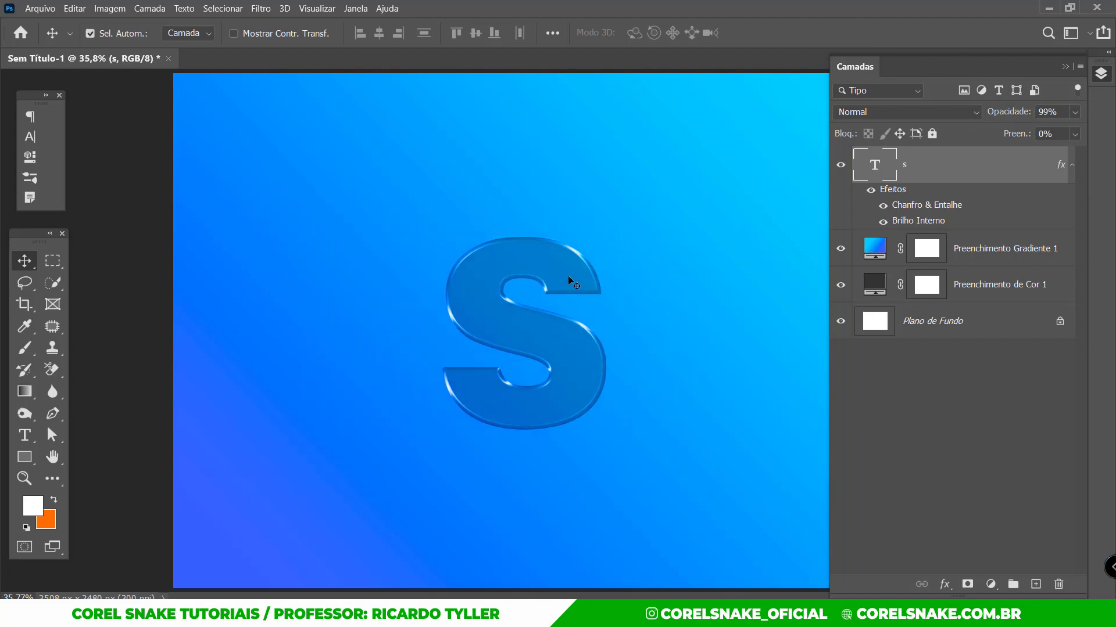
Step: Enlarge the S to about 106% and toggle its effects to compare
key("ctrl+t")
left_click_drag(614, 206, 649, 153)
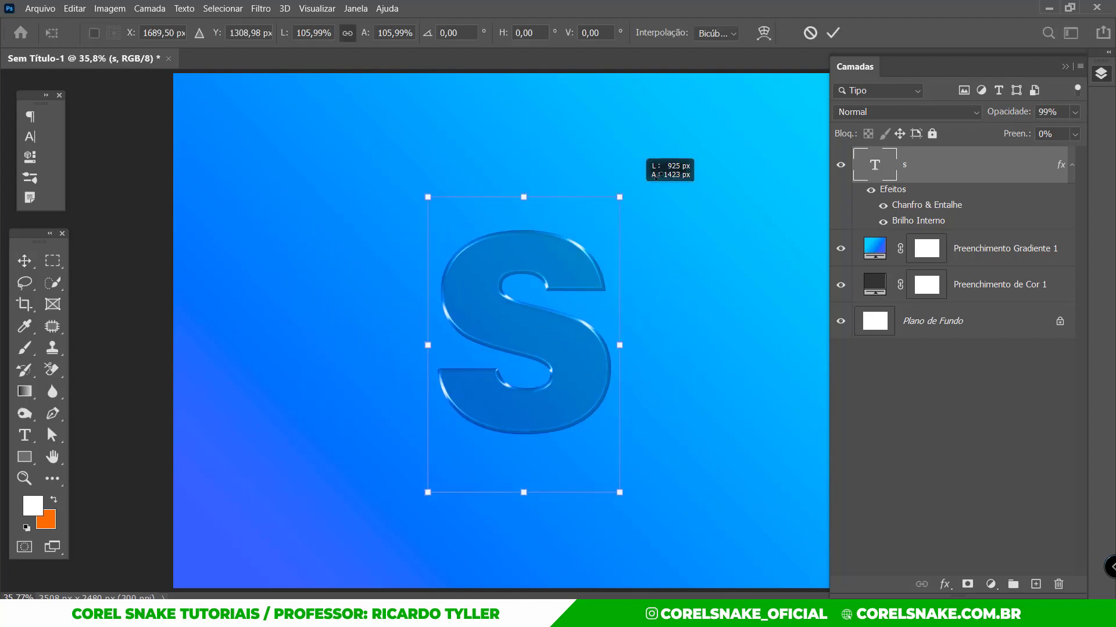
key("Return")
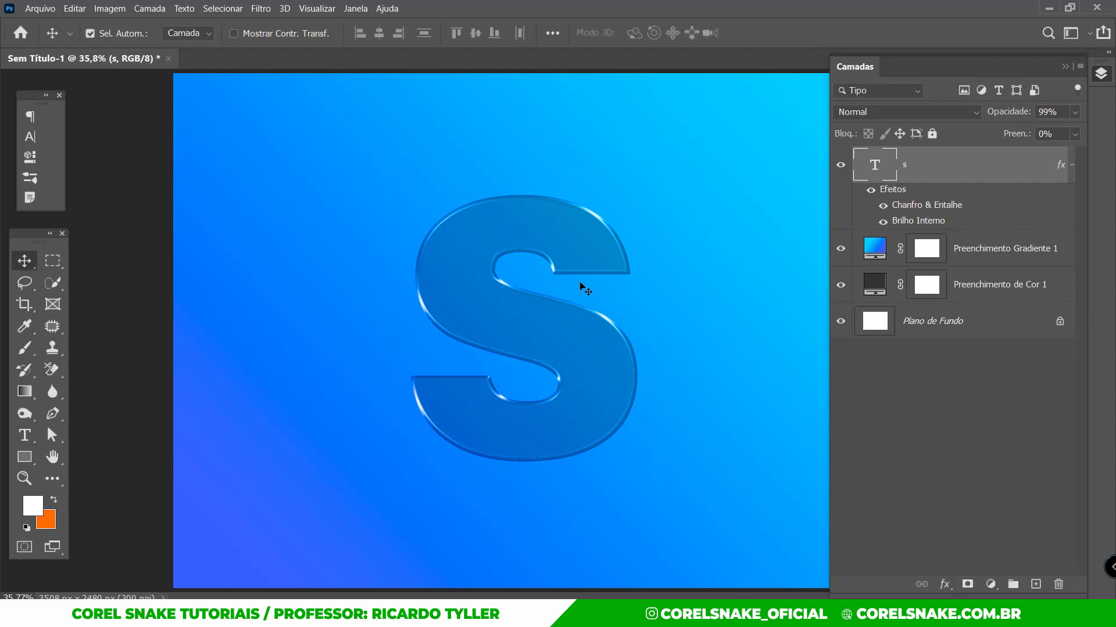
left_click(872, 192)
Step: In Chanfro & Entalhe, set bevel shadow opacity to 28% and highlight opacity to 100%
double_click(942, 212)
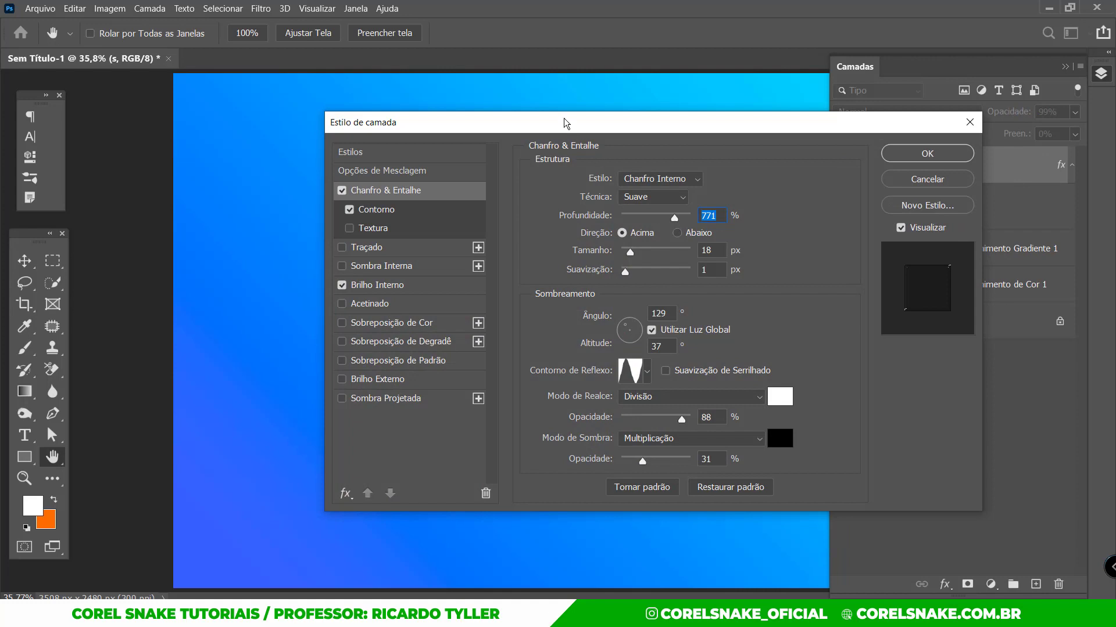
mouse_move(566, 119)
left_mouse_down()
mouse_move(852, 132)
mouse_move(861, 80)
left_mouse_up()
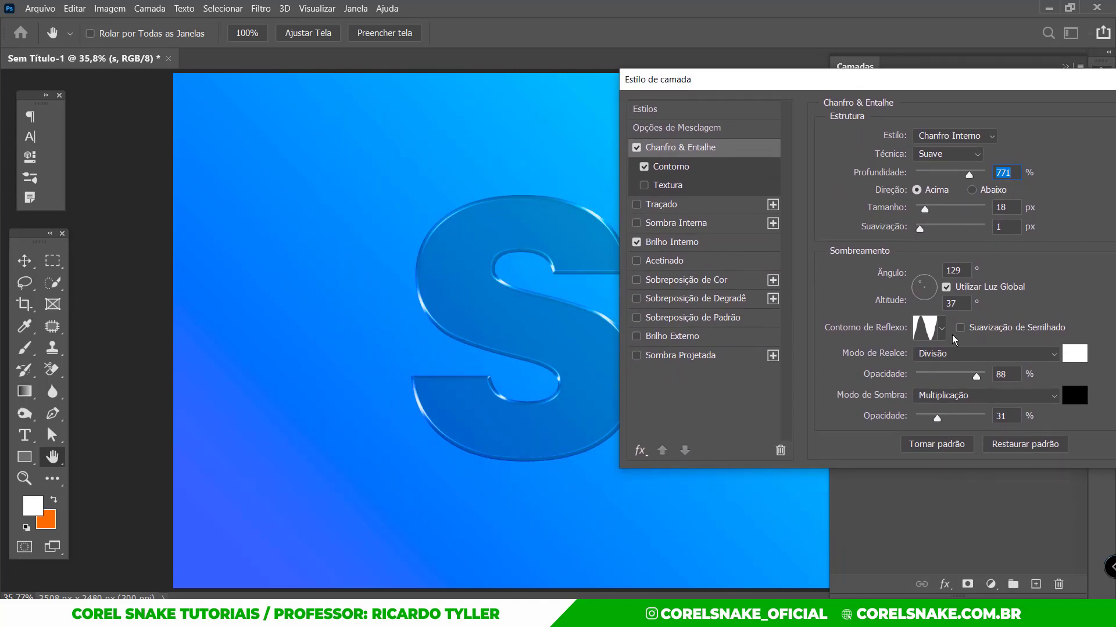
mouse_move(937, 418)
left_mouse_down()
mouse_move(947, 419)
mouse_move(935, 419)
left_mouse_up()
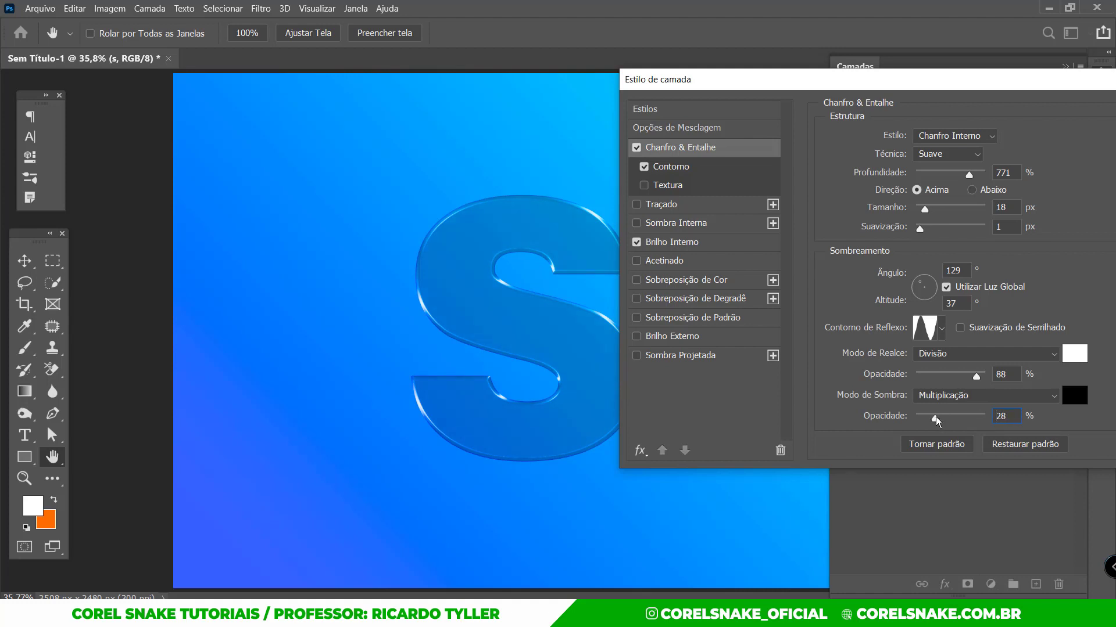
mouse_move(978, 379)
left_mouse_down()
mouse_move(942, 378)
mouse_move(988, 377)
left_mouse_up()
Step: Try a new point on the gloss contour, cancel it, and select the Contorno sub-item
left_click(933, 331)
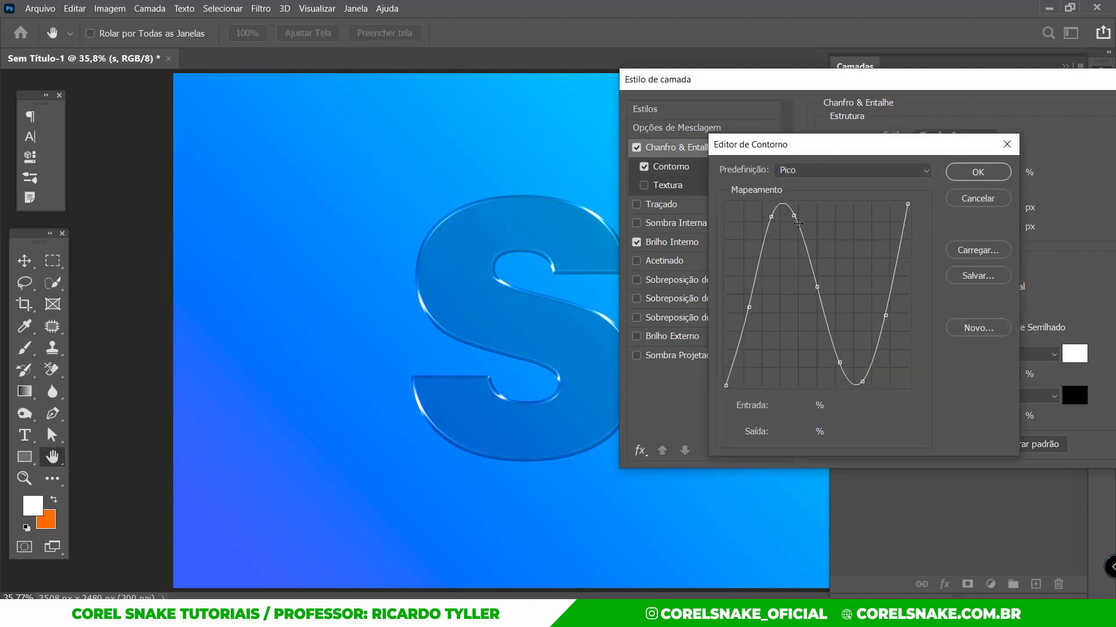
mouse_move(793, 217)
left_mouse_down()
mouse_move(803, 226)
mouse_move(780, 318)
left_mouse_up()
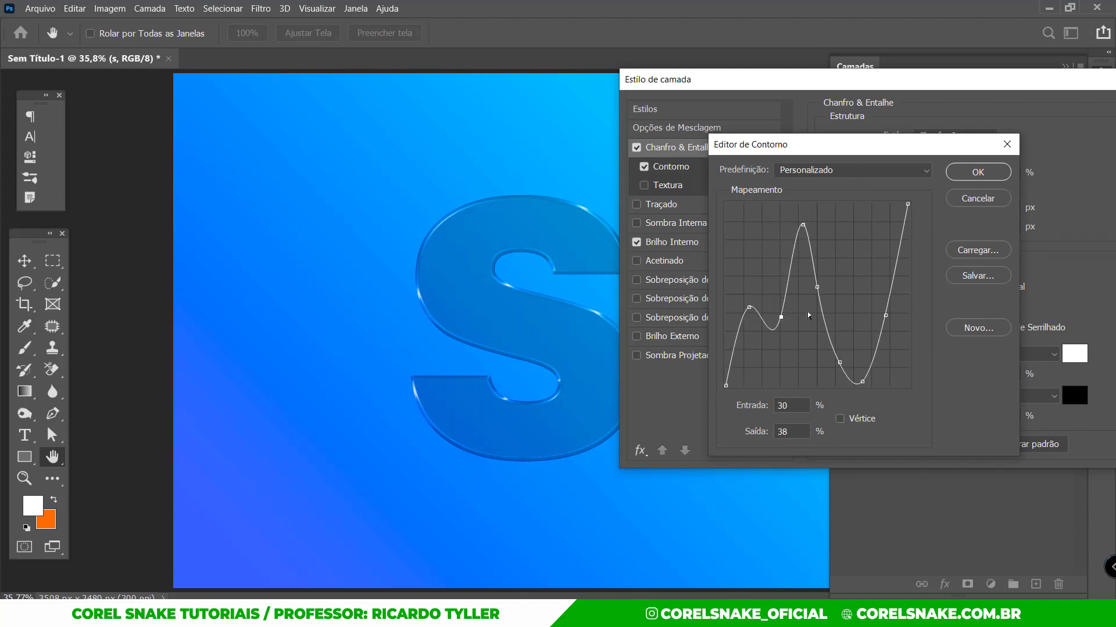
left_click(981, 198)
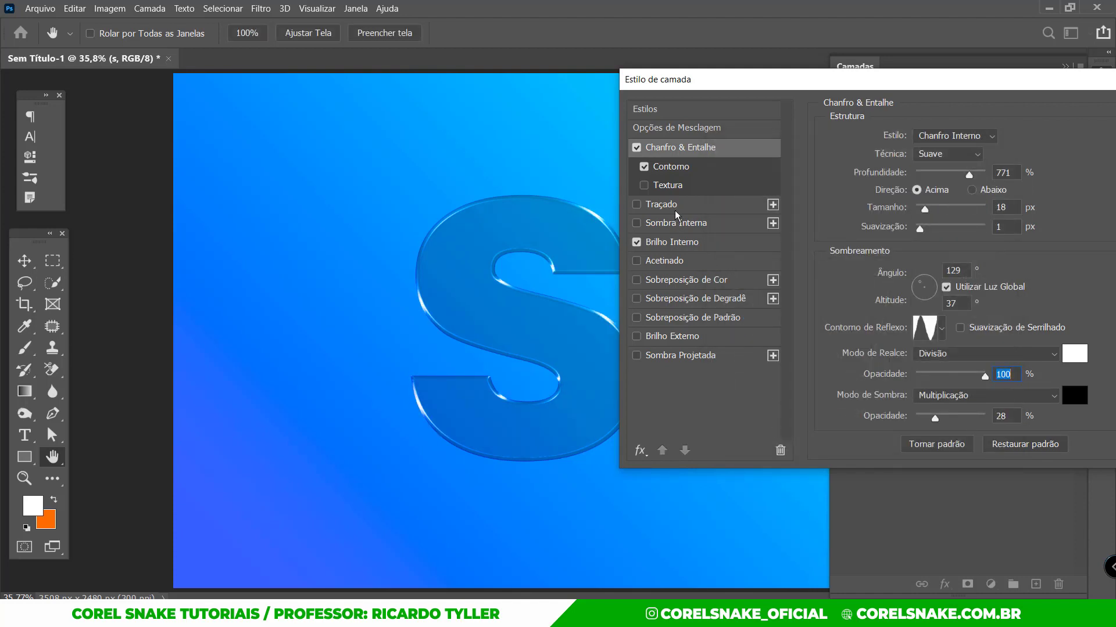
left_click(690, 167)
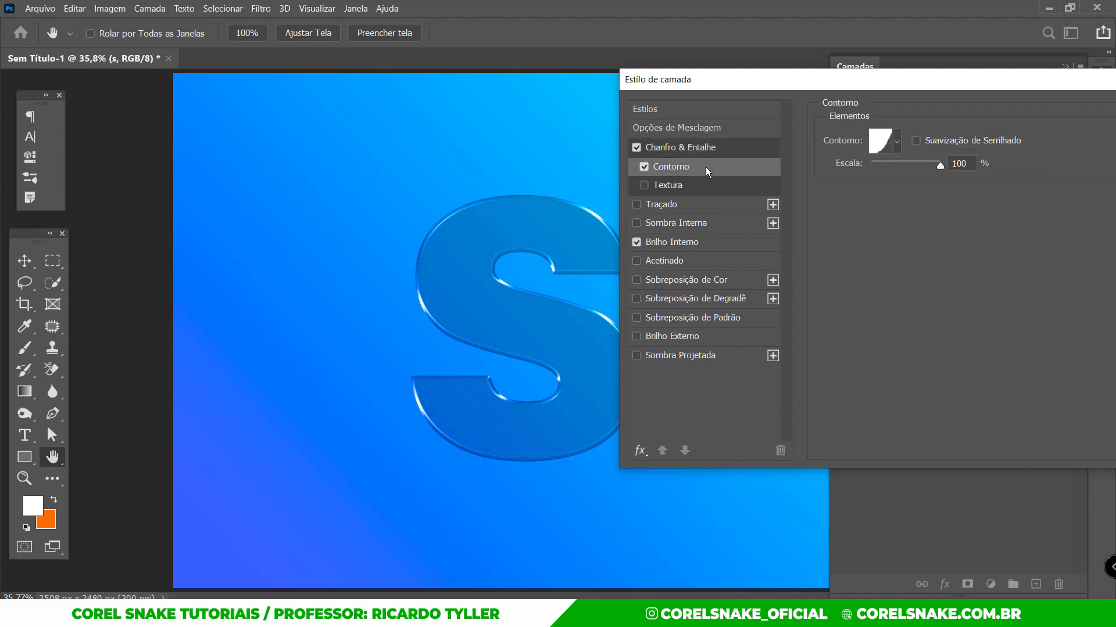
Step: Try several bevel contour presets, settle on the fifth in the bottom row, and apply the style
left_click(897, 142)
left_click(809, 175)
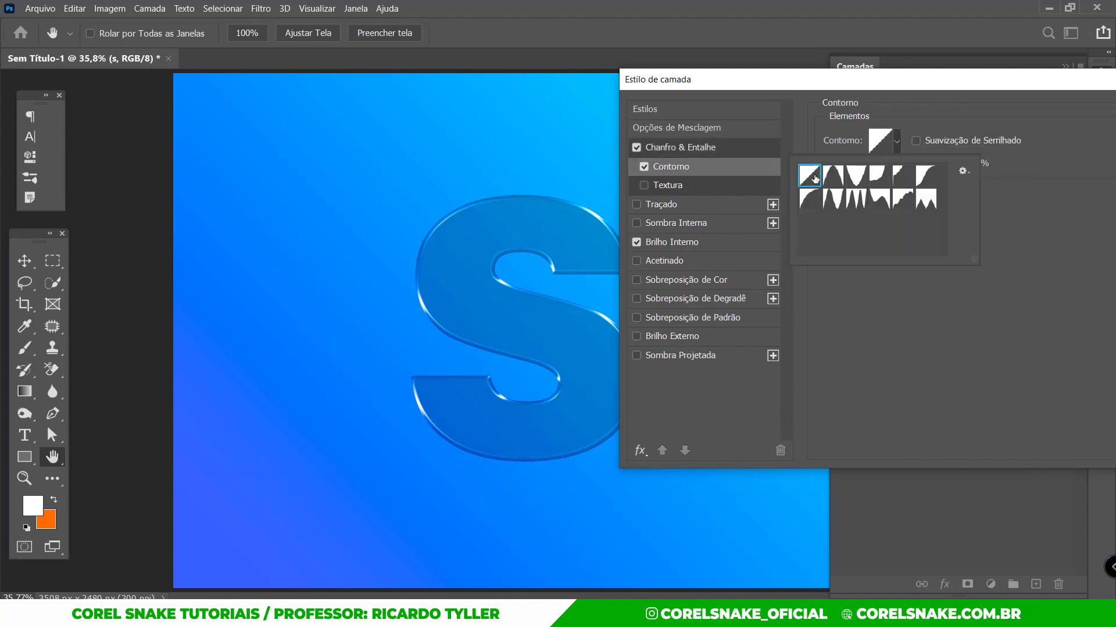
left_click(856, 175)
left_click(879, 198)
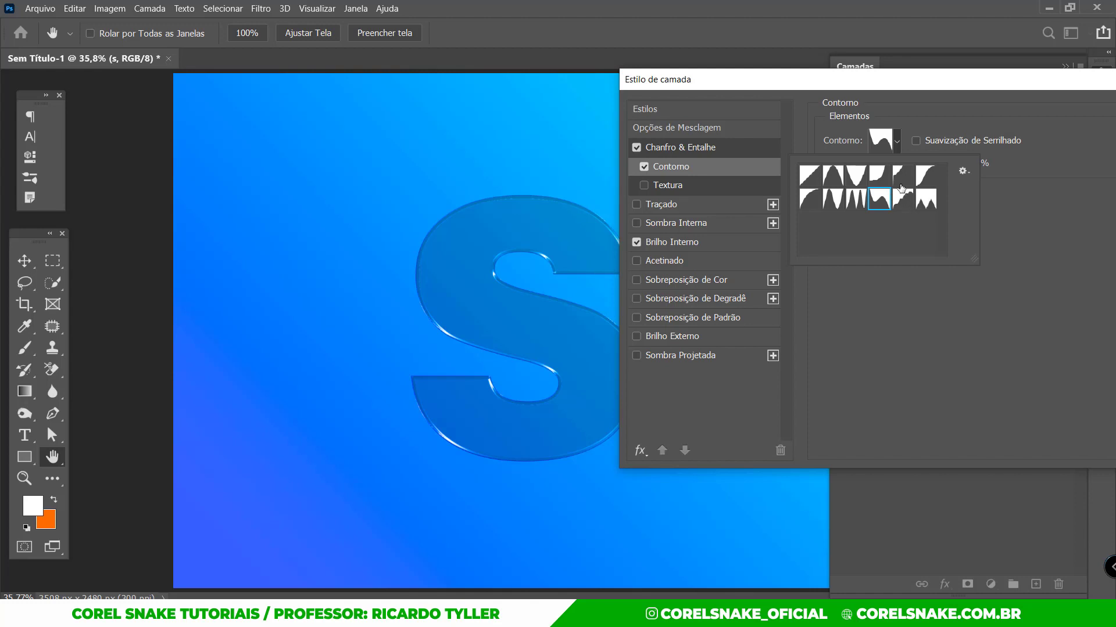
left_click(902, 176)
left_click(902, 197)
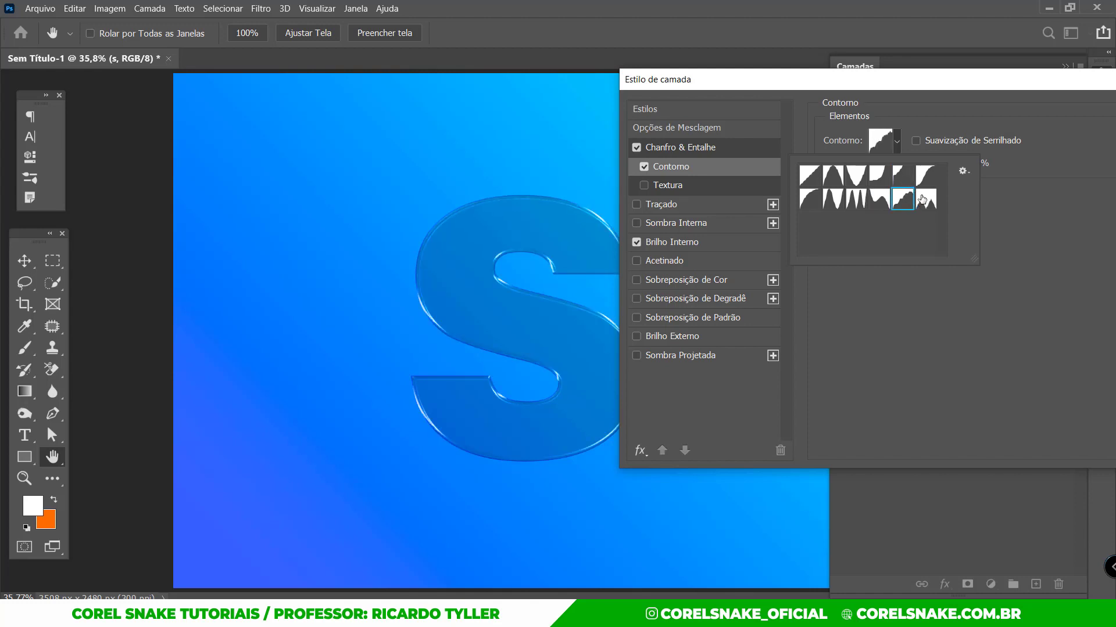
left_click(927, 140)
left_click_drag(886, 86, 634, 112)
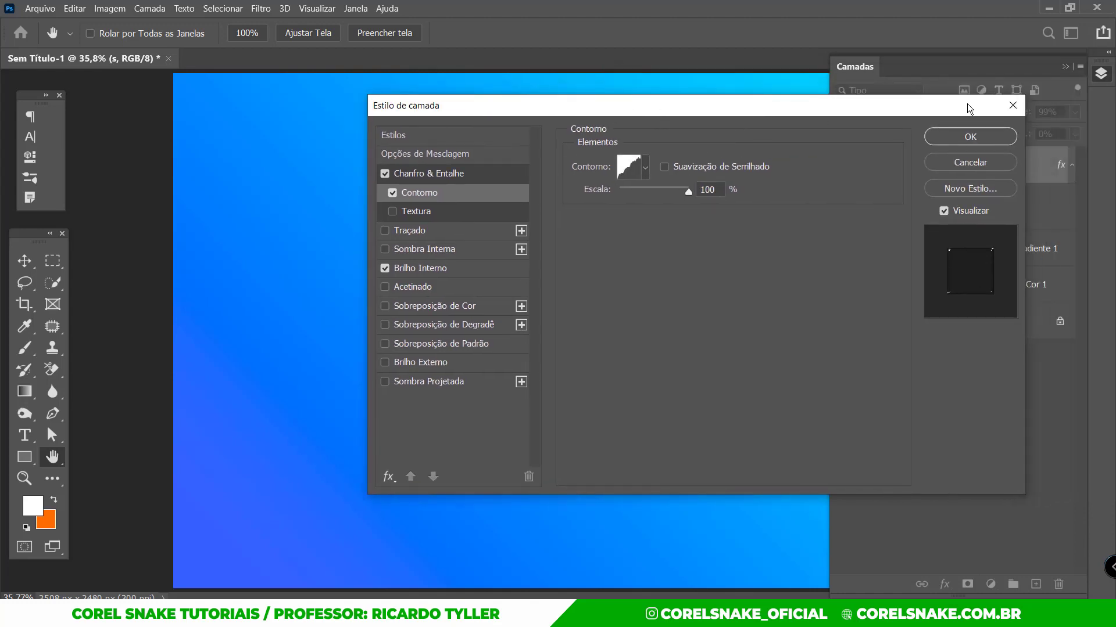
left_click(1012, 105)
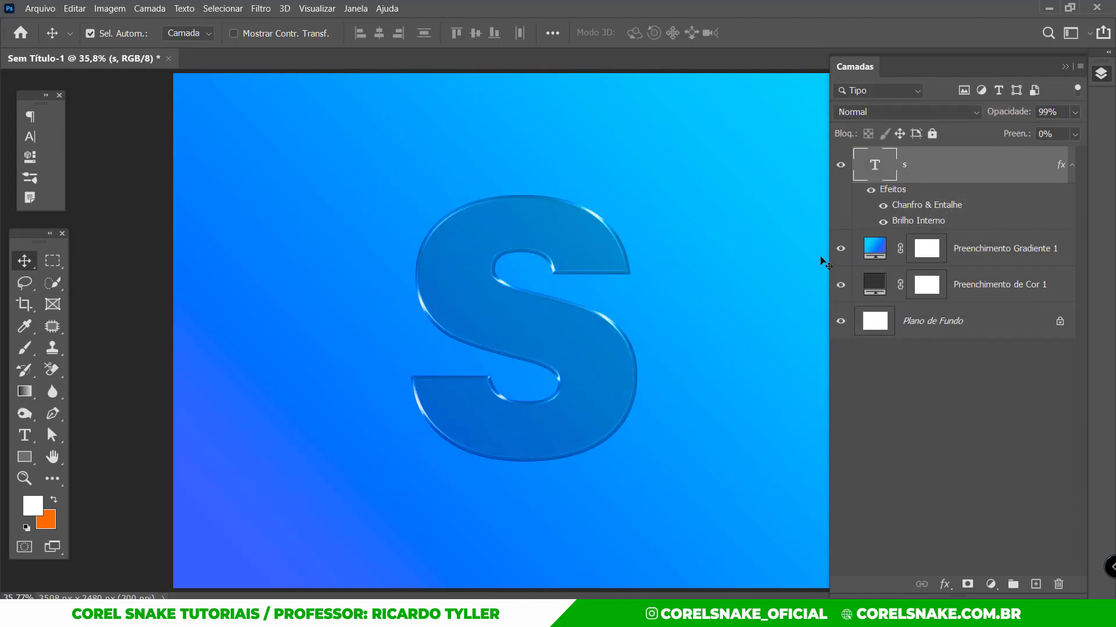
Step: Try the violet Roxo_14 and Roxo_13 gradient presets on the background fill
double_click(876, 247)
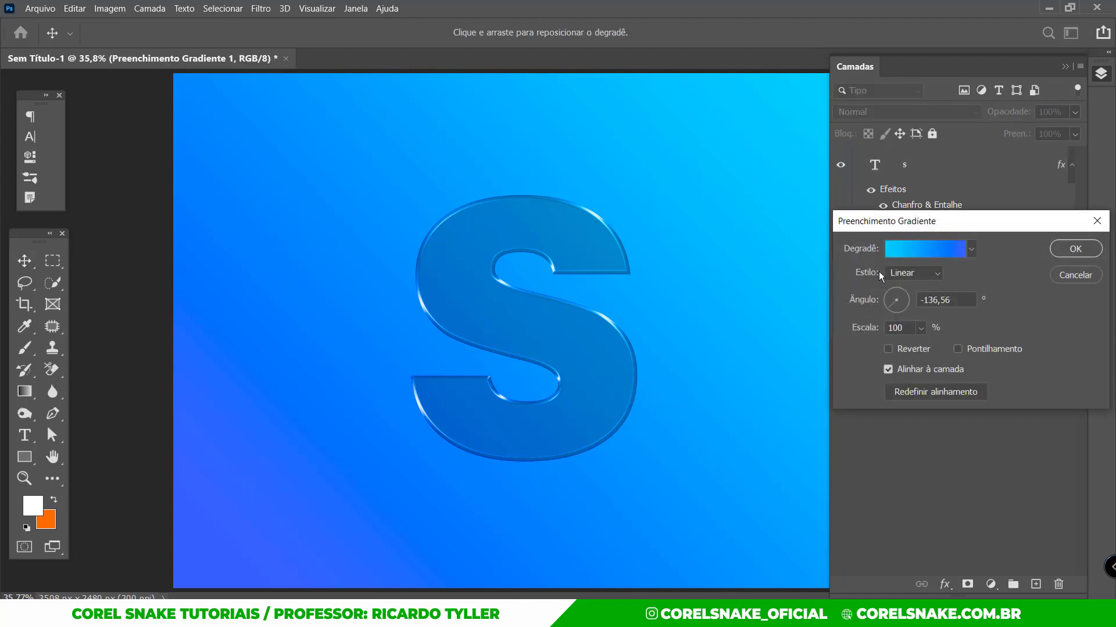
left_click(911, 249)
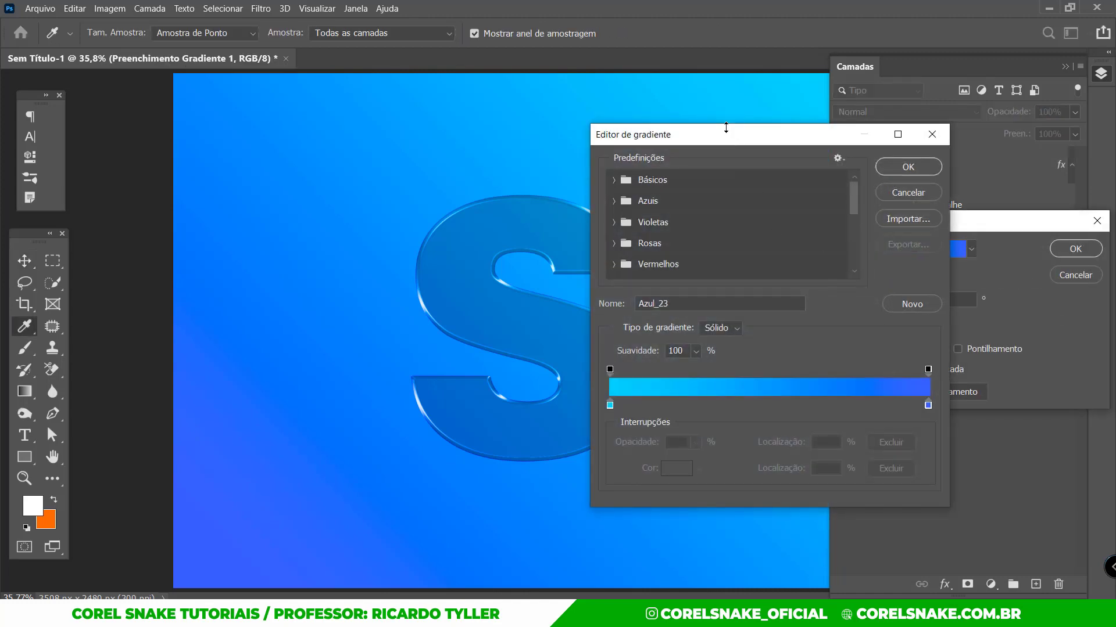
left_click_drag(726, 137, 830, 133)
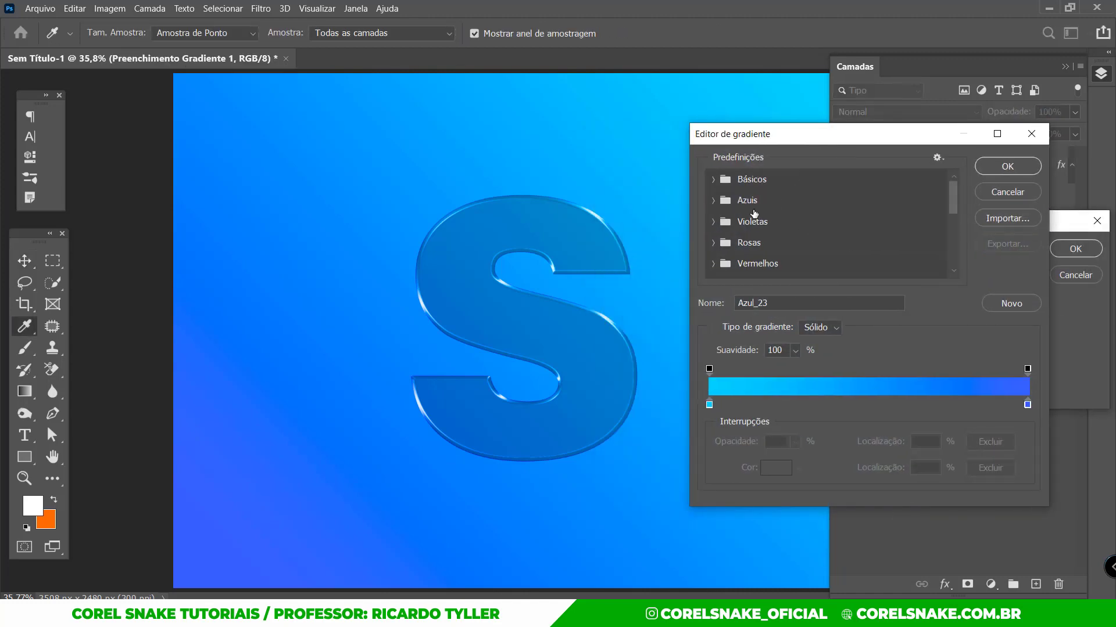
left_click(714, 222)
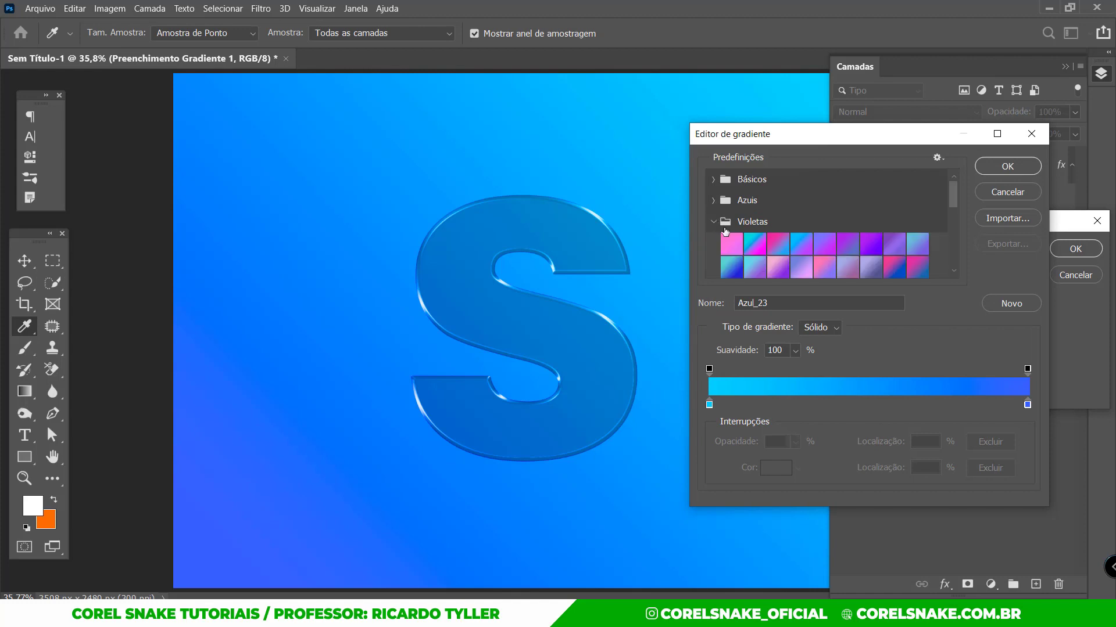
scroll(803, 256, "down", 1)
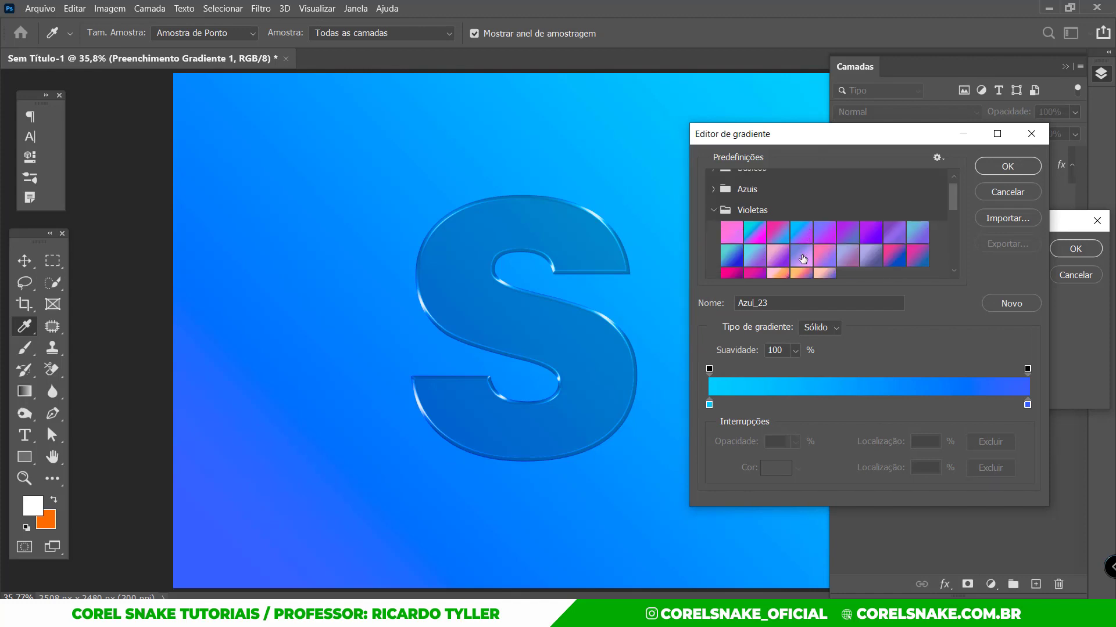
scroll(802, 259, "down", 2)
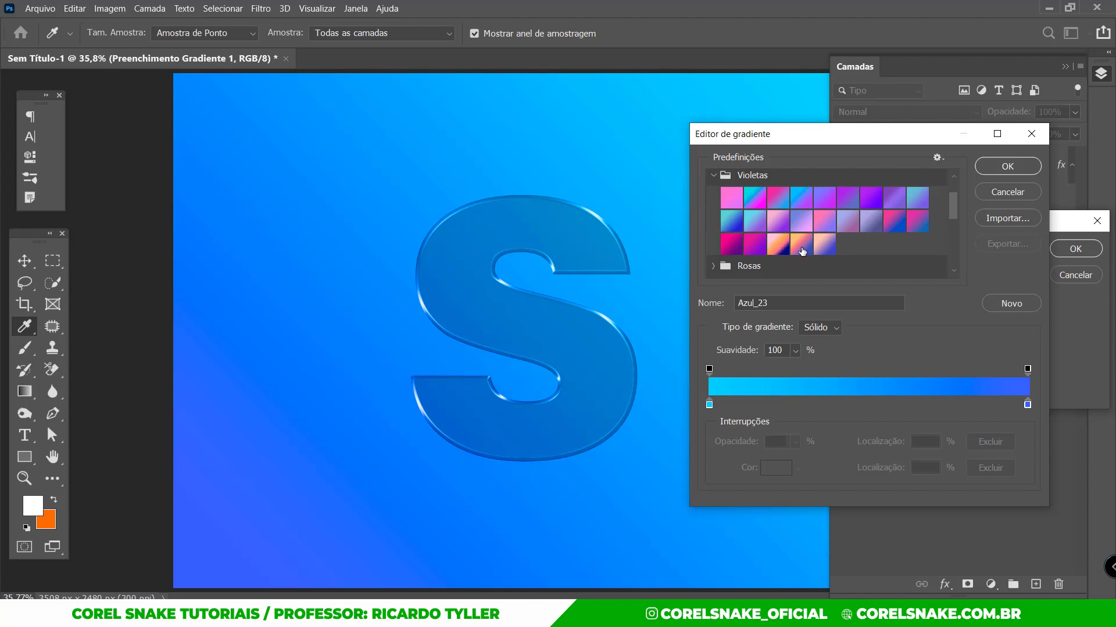
left_click(819, 223)
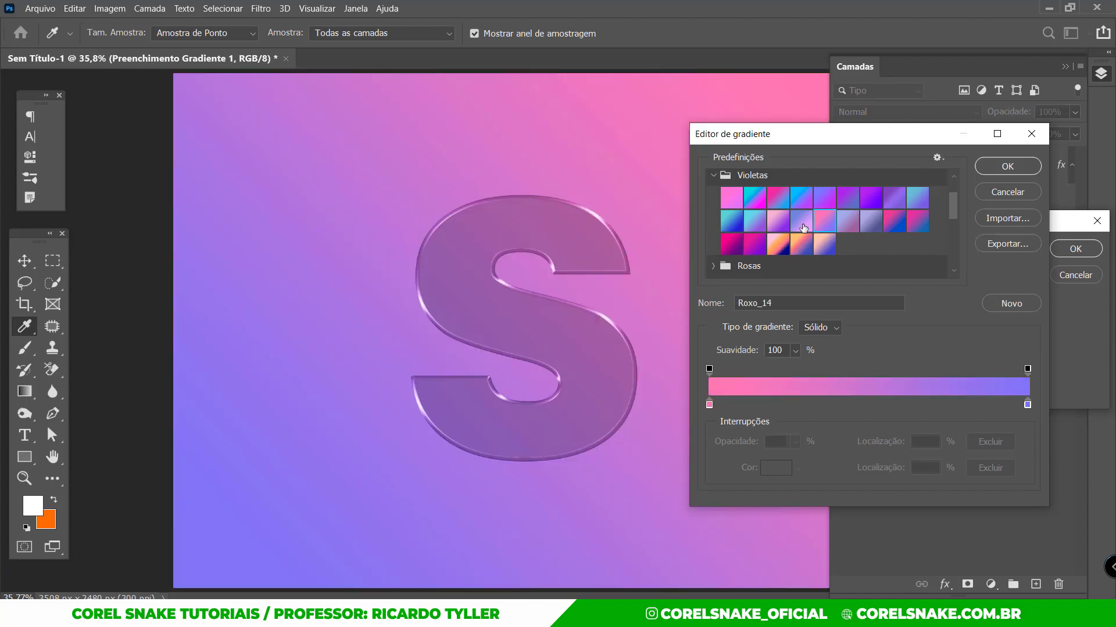
left_click(802, 224)
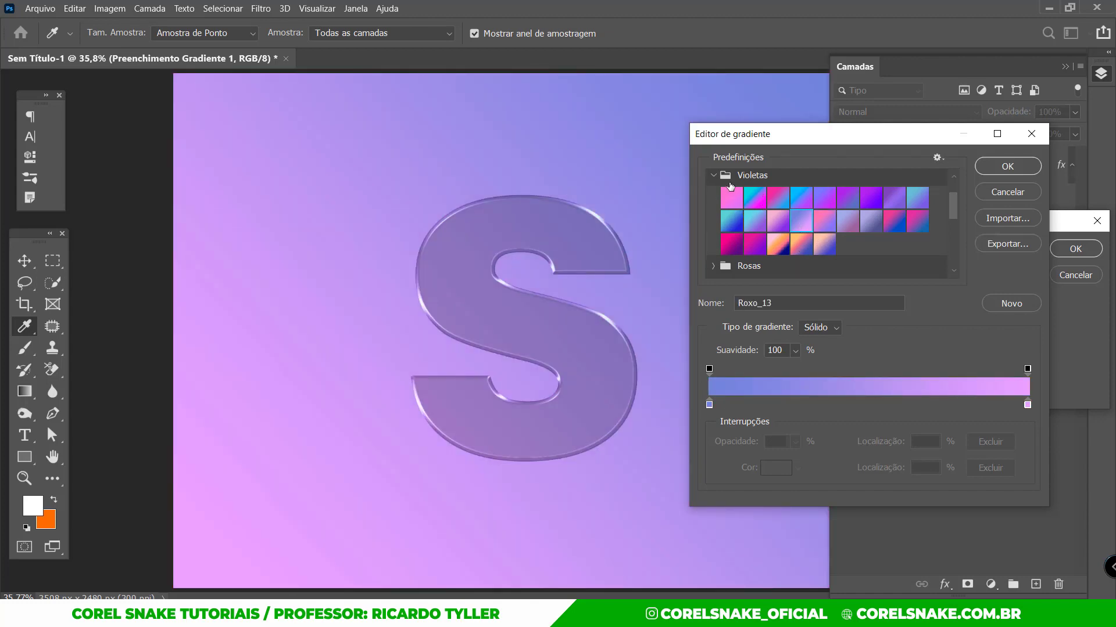
Step: Apply the orange Laranja_05 preset from Laranjas to the background and confirm the fill
scroll(720, 266, "down", 1)
scroll(719, 264, "down", 1)
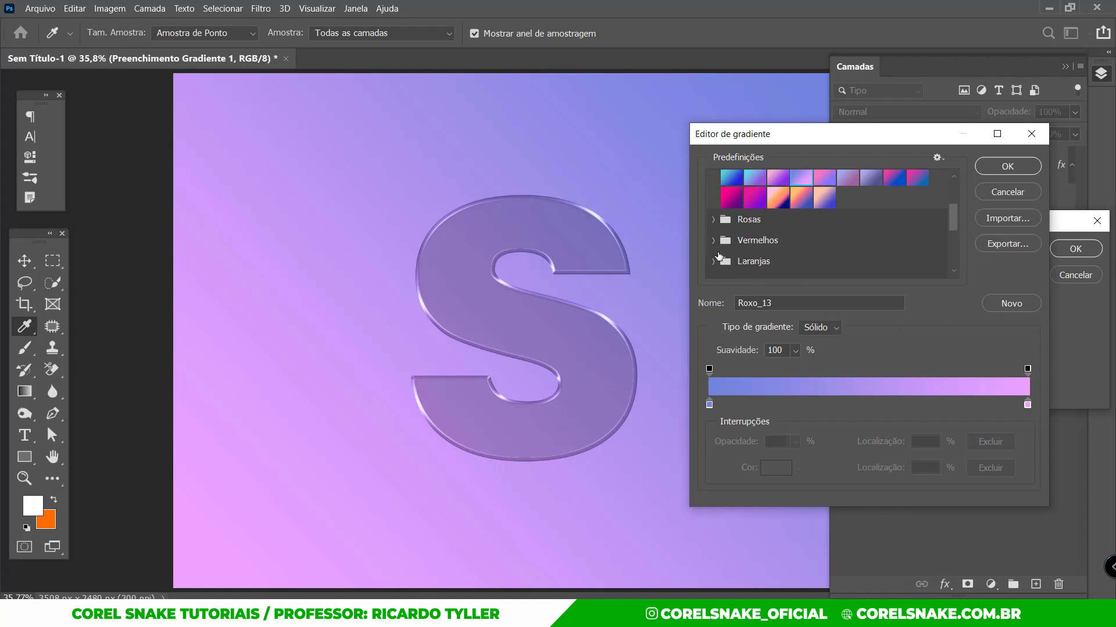
left_click(714, 261)
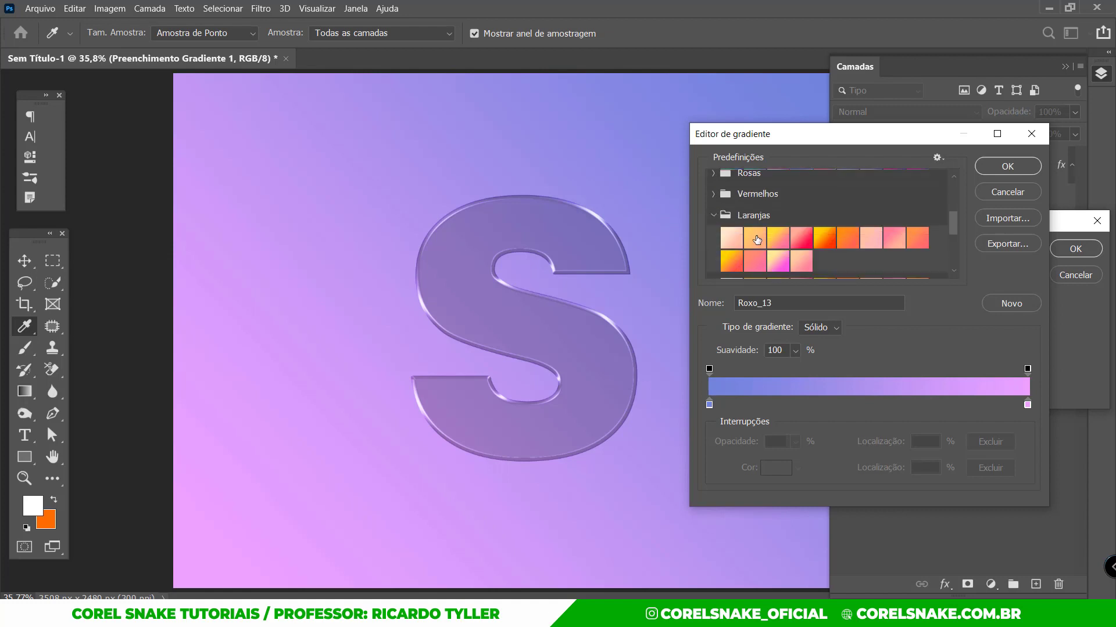
scroll(749, 250, "down", 2)
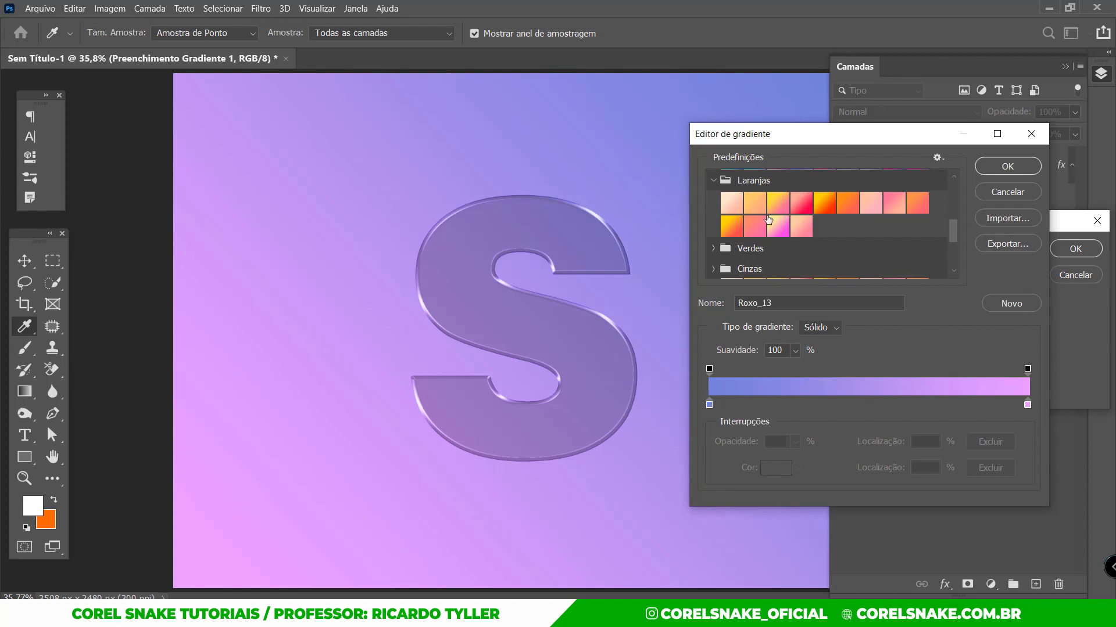
left_click(824, 203)
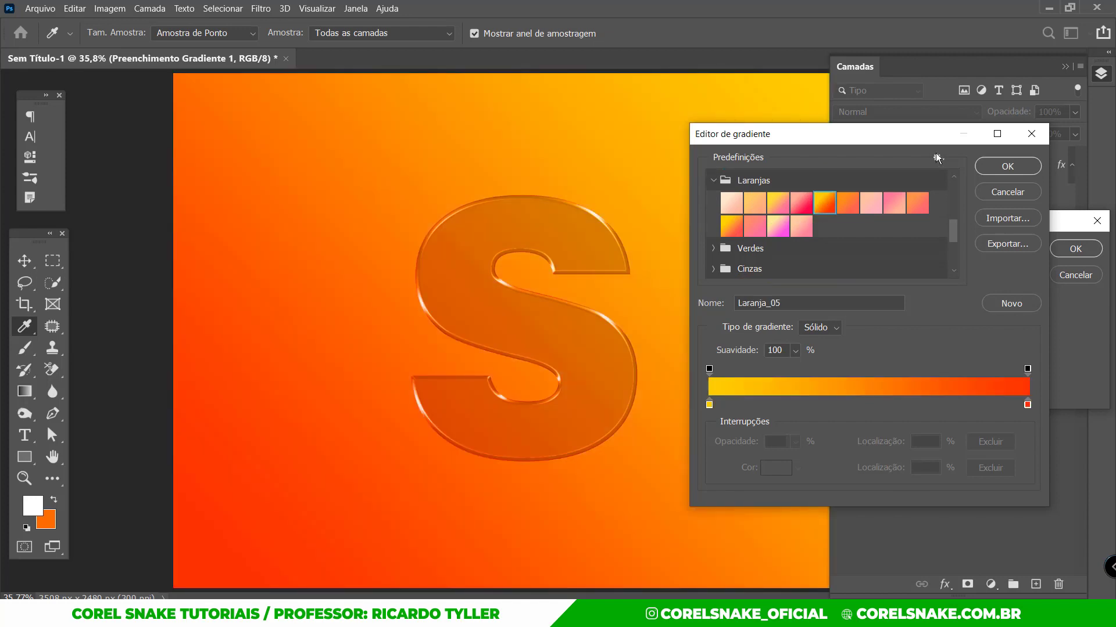
left_click(991, 165)
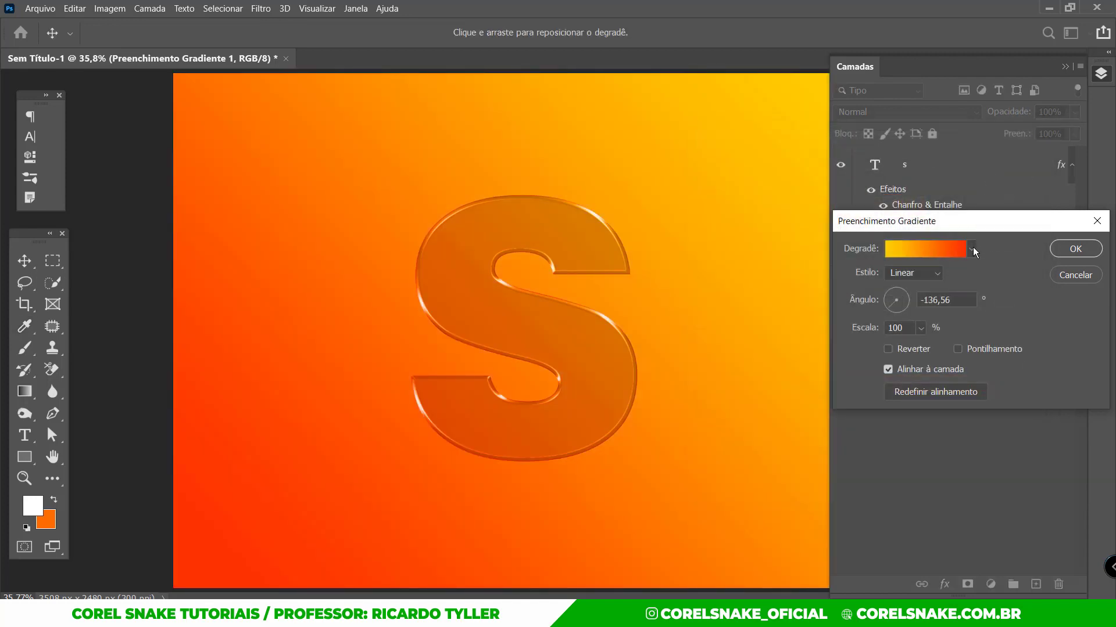
left_click(1066, 251)
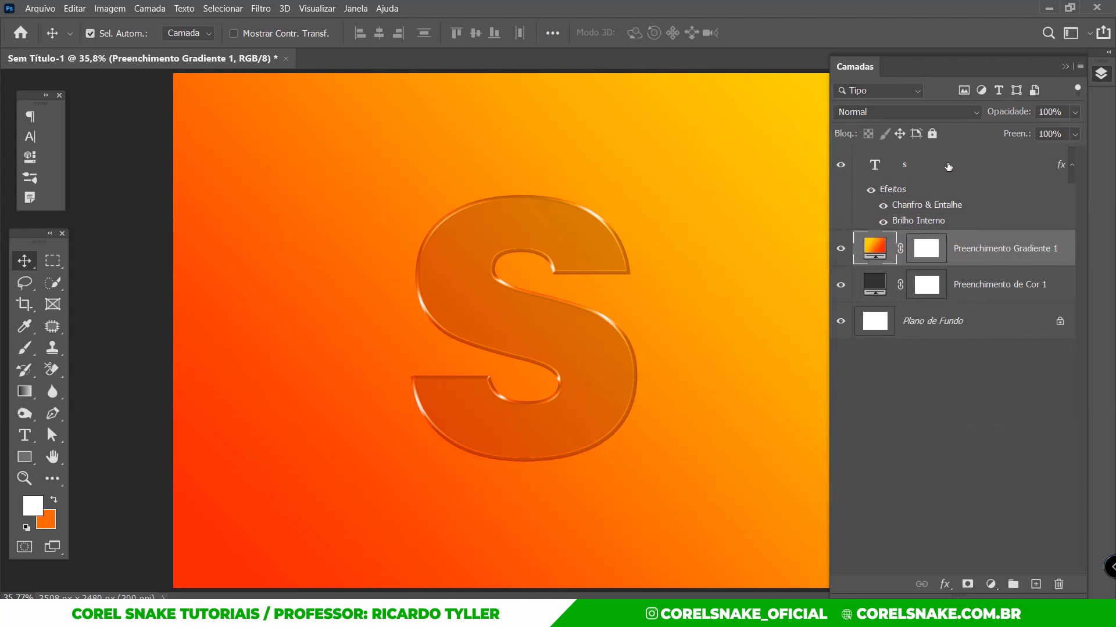
Step: Set the Chanfro & Entalhe shadow opacity on layer s to 23%
left_click(939, 207)
double_click(939, 207)
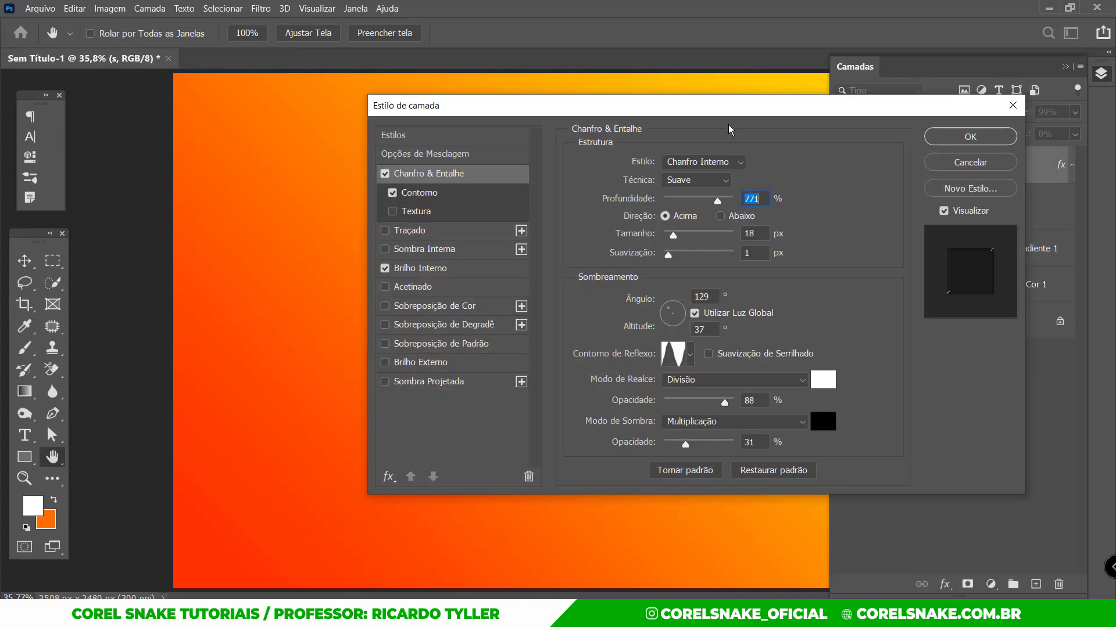
left_click_drag(465, 97, 773, 97)
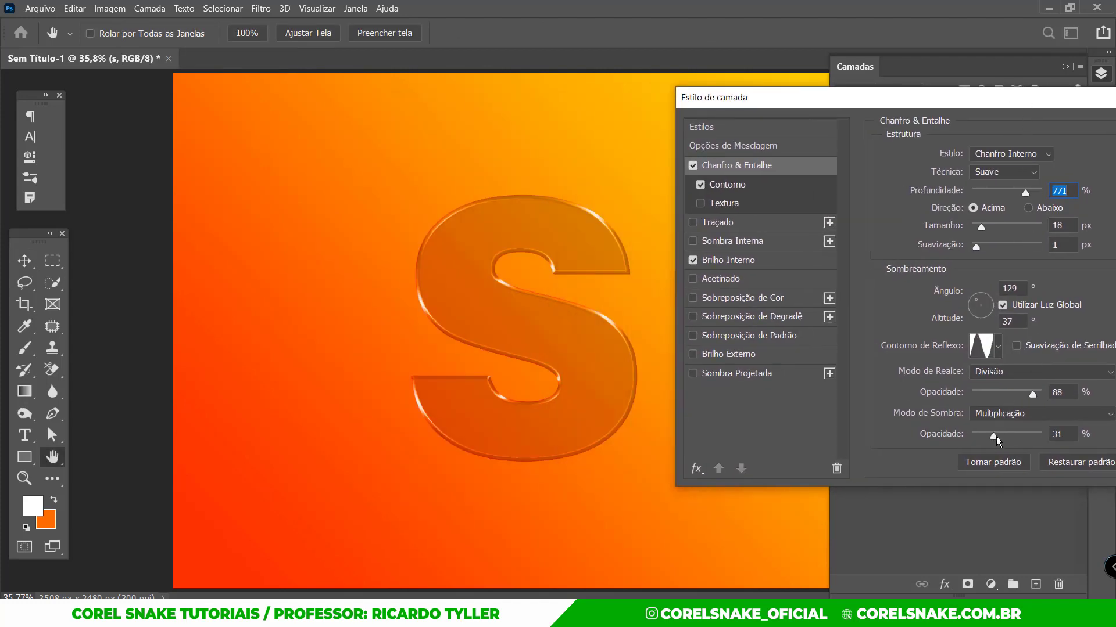
left_click_drag(993, 436, 987, 436)
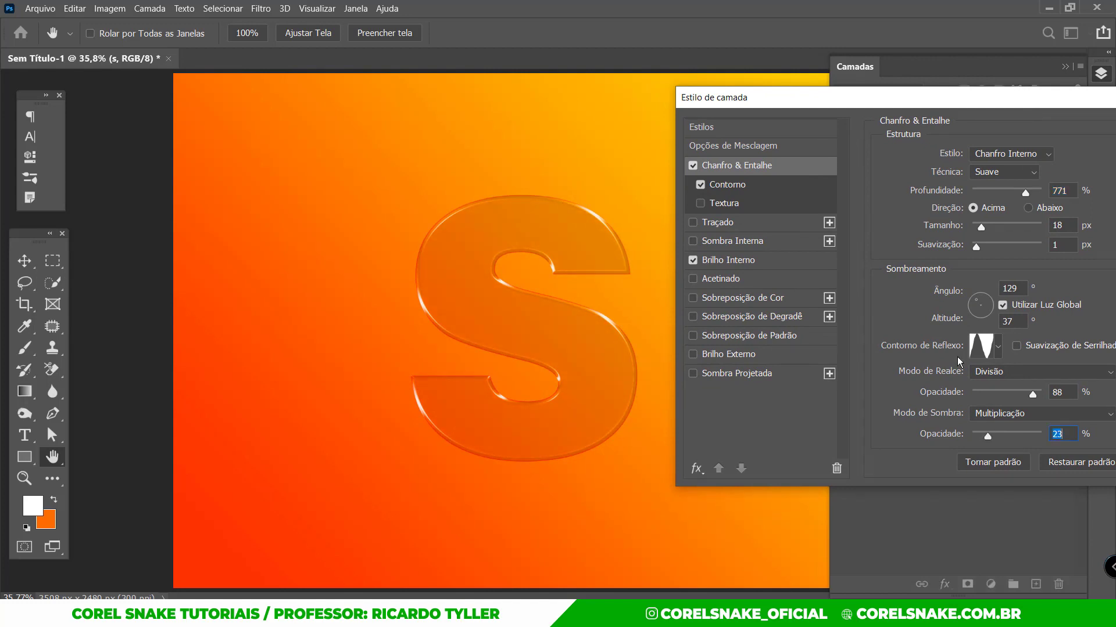
left_click_drag(898, 97, 713, 83)
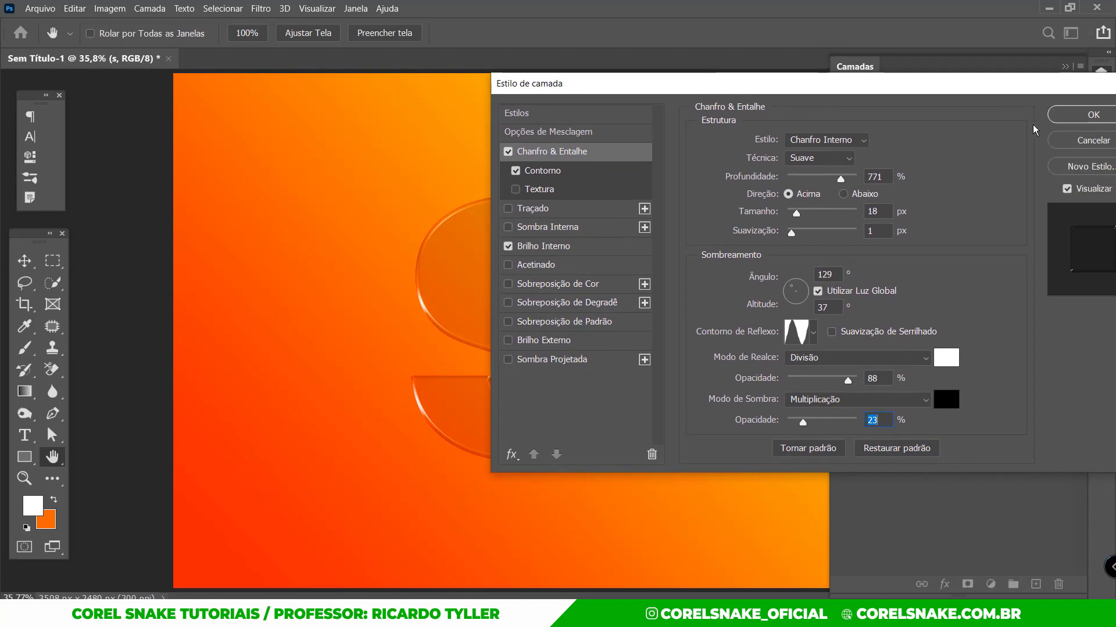
left_click(1068, 120)
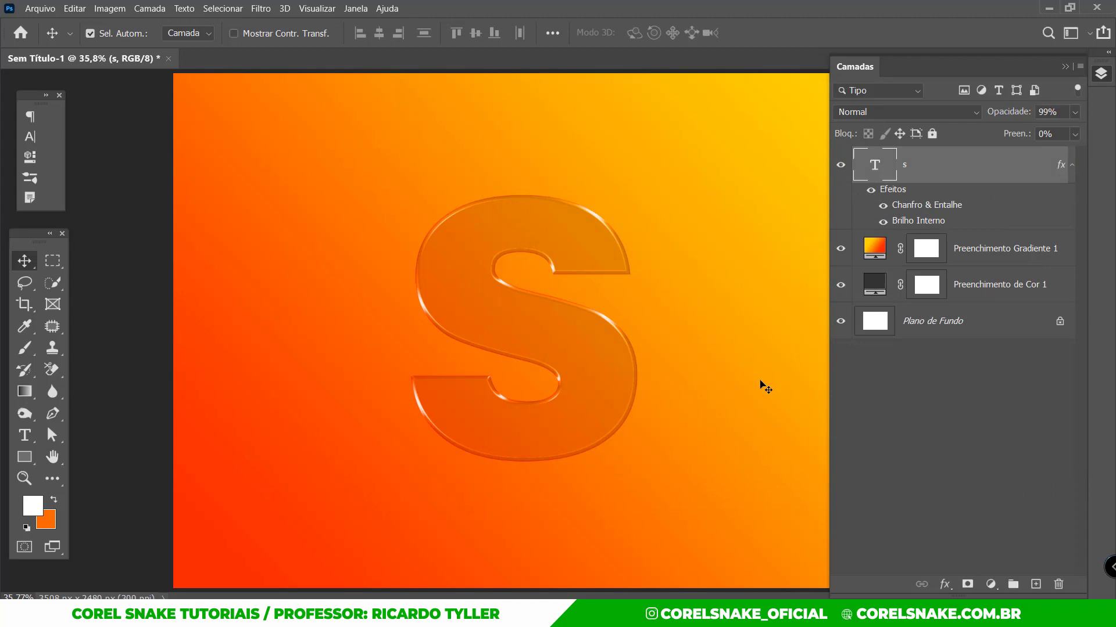